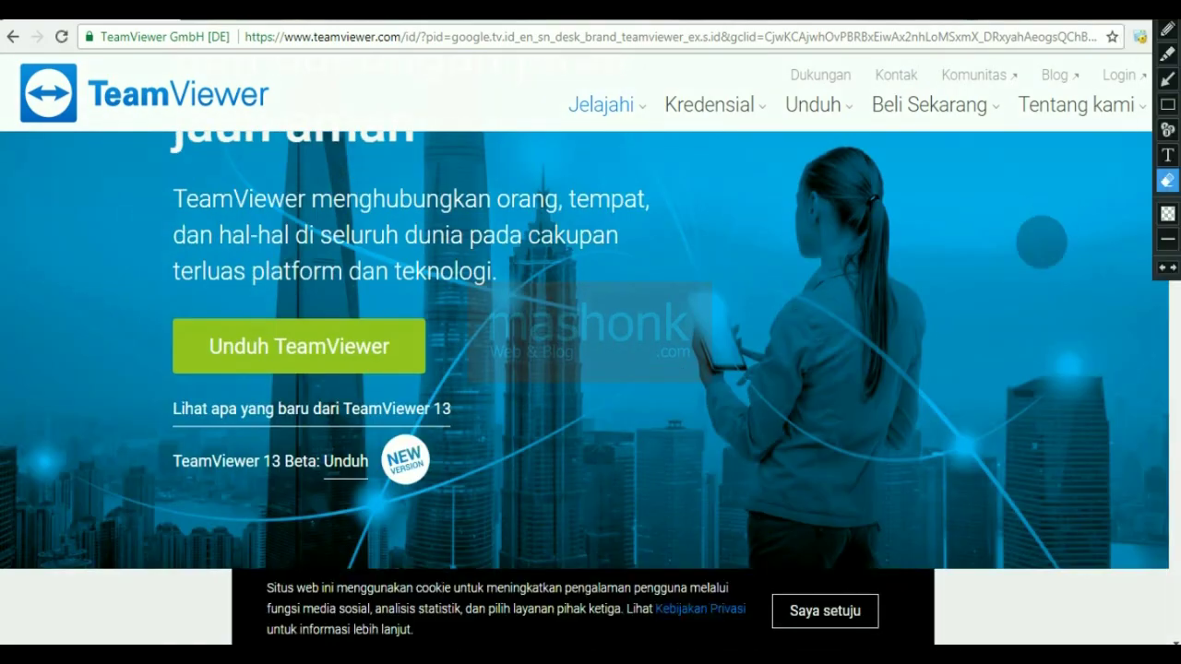
# Circle the Unduh TeamViewer link in red, label it 'downloa', then clear the annotations.
pyautogui.click(1167, 28)
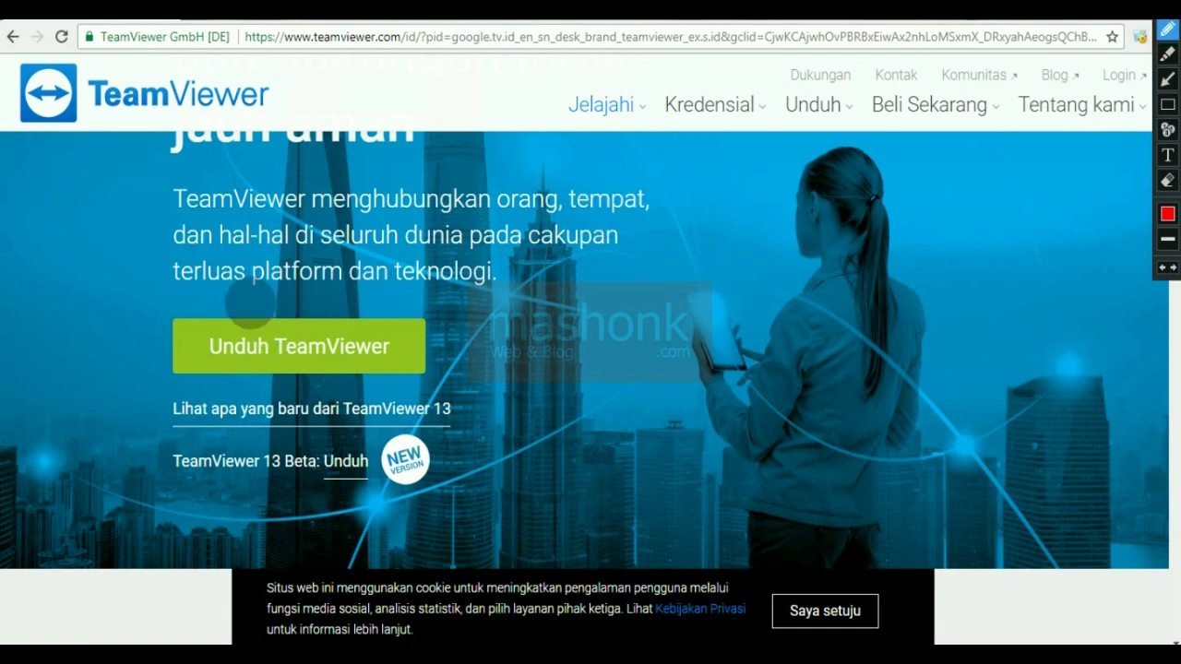
pyautogui.moveTo(248, 288)
pyautogui.mouseDown()
pyautogui.moveTo(136, 347)
pyautogui.moveTo(267, 383)
pyautogui.moveTo(435, 383)
pyautogui.moveTo(415, 294)
pyautogui.moveTo(277, 277)
pyautogui.moveTo(221, 286)
pyautogui.mouseUp()
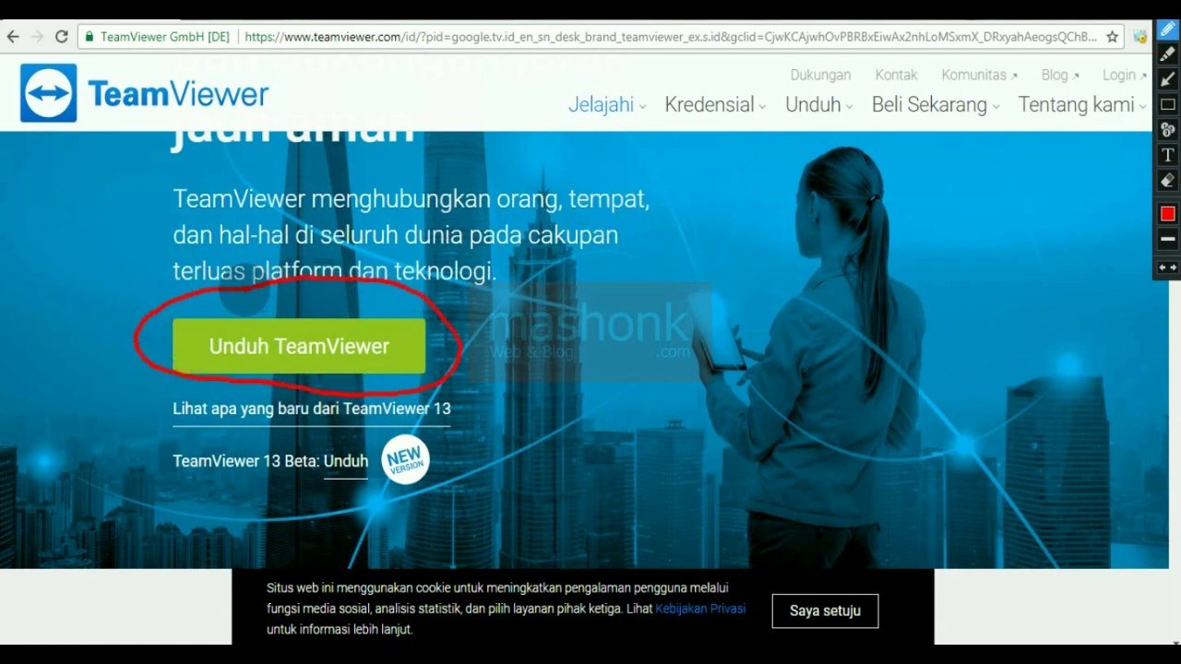
pyautogui.click(1167, 154)
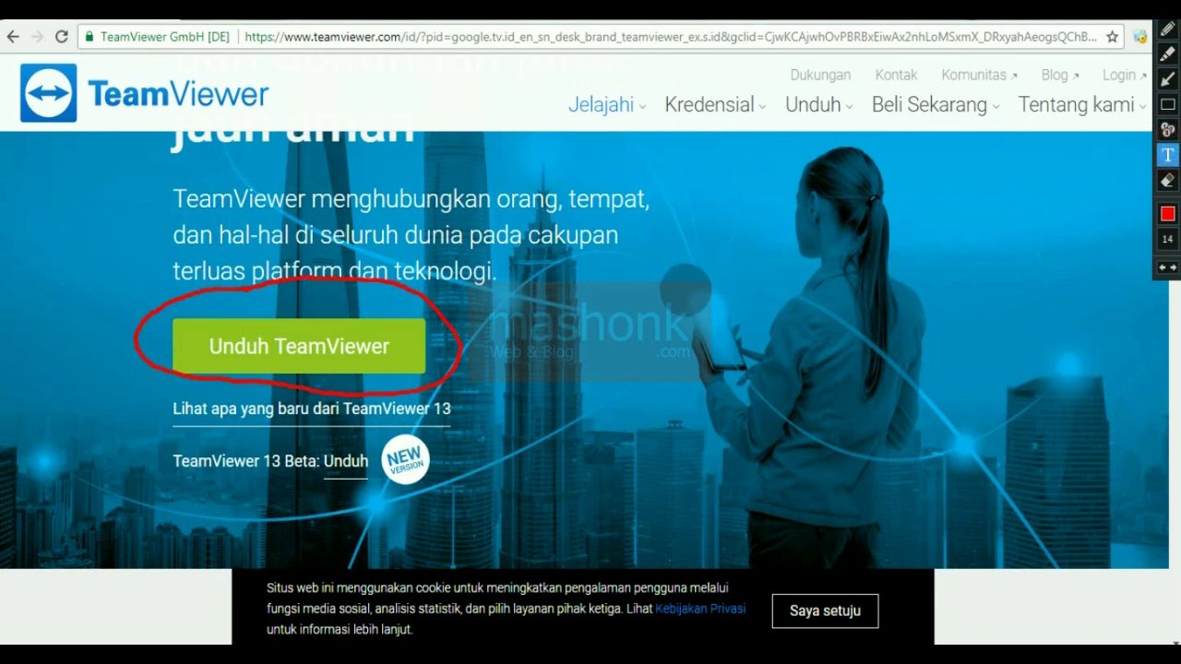
pyautogui.click(499, 327)
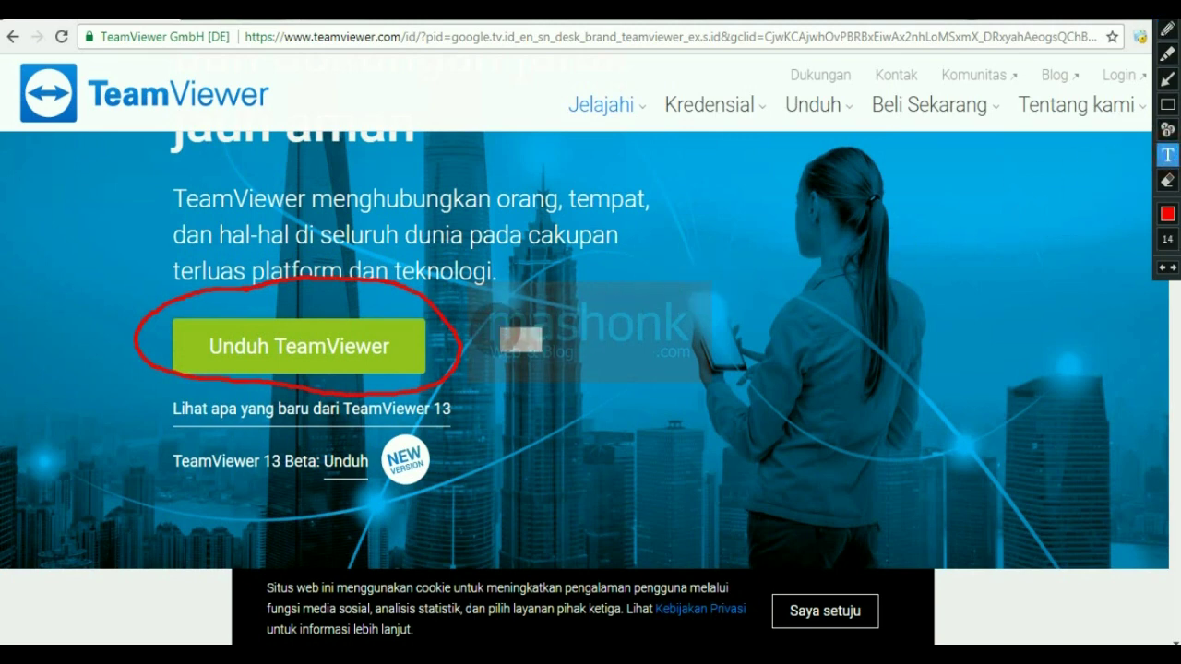
pyautogui.write('download disini')
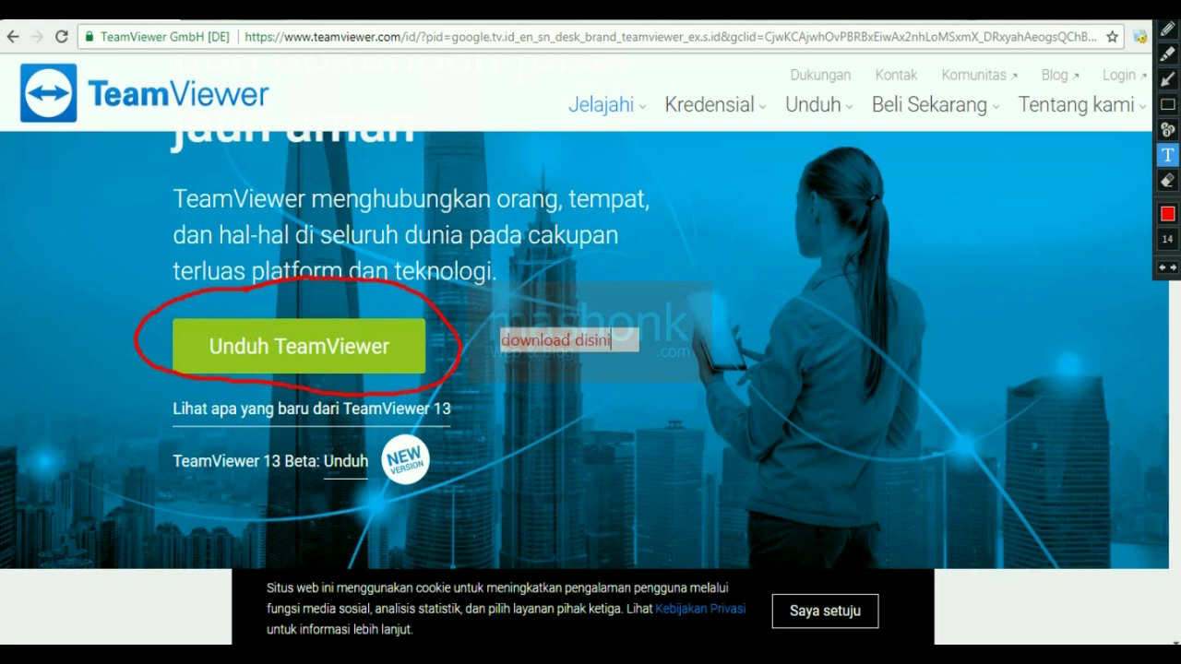
pyautogui.press('Escape')
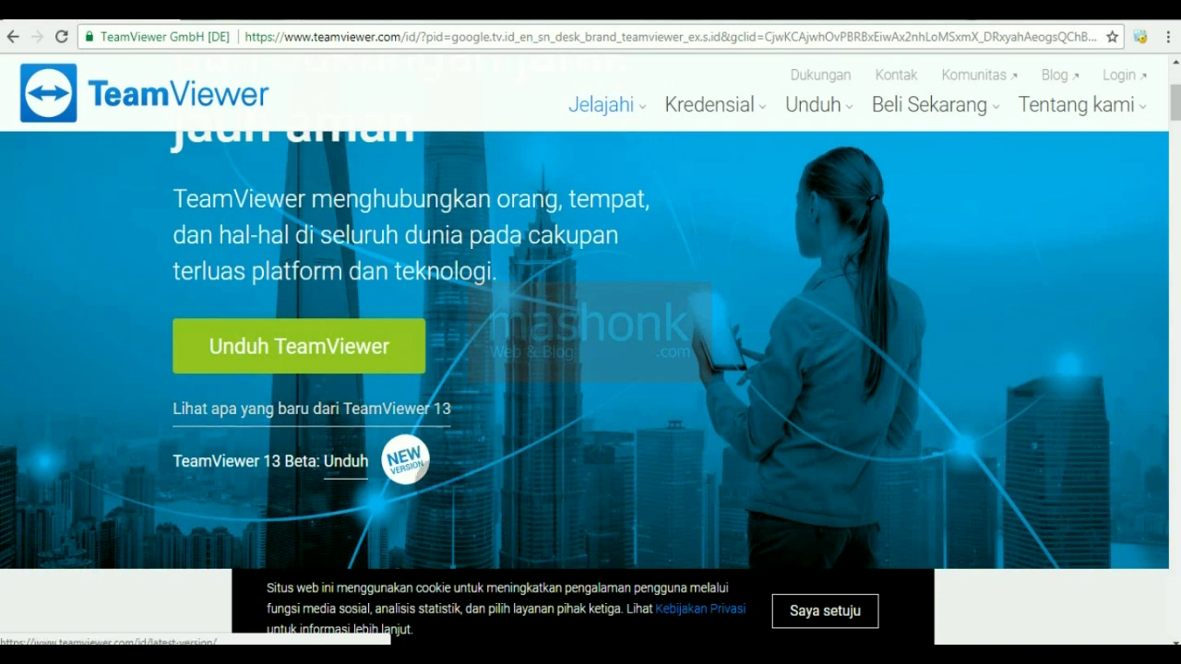
# Back in Notepad, add step 2 'lalu kita install' on a new line.
pyautogui.hotkey('alt', 'Tab')
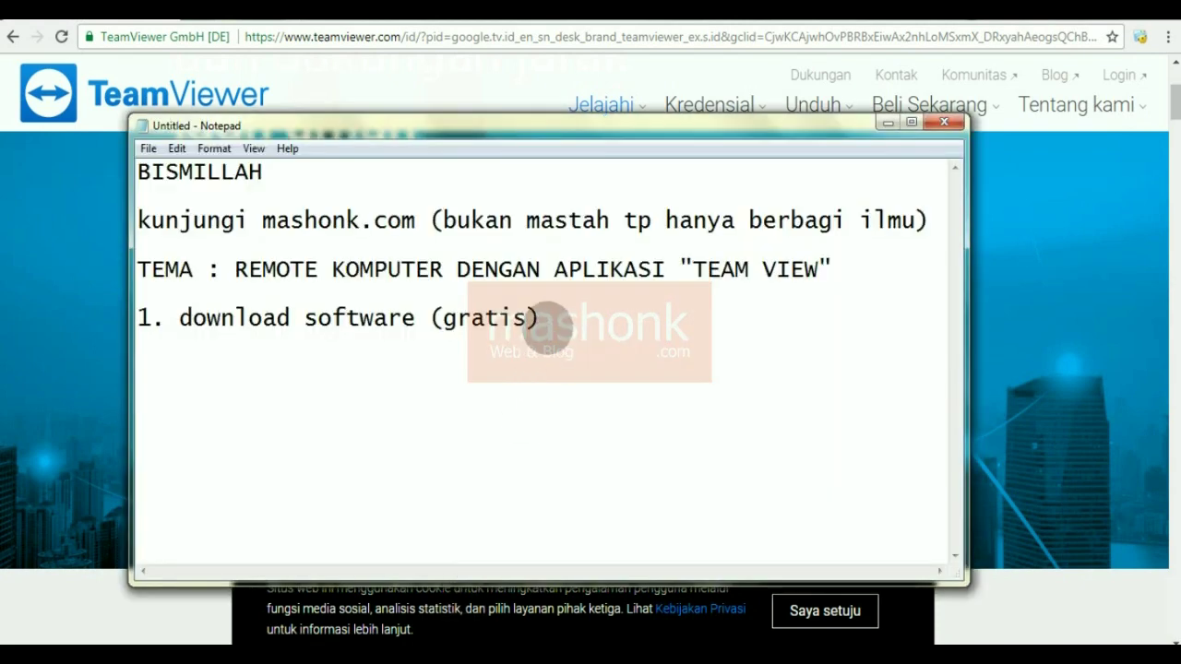
pyautogui.press('Return')
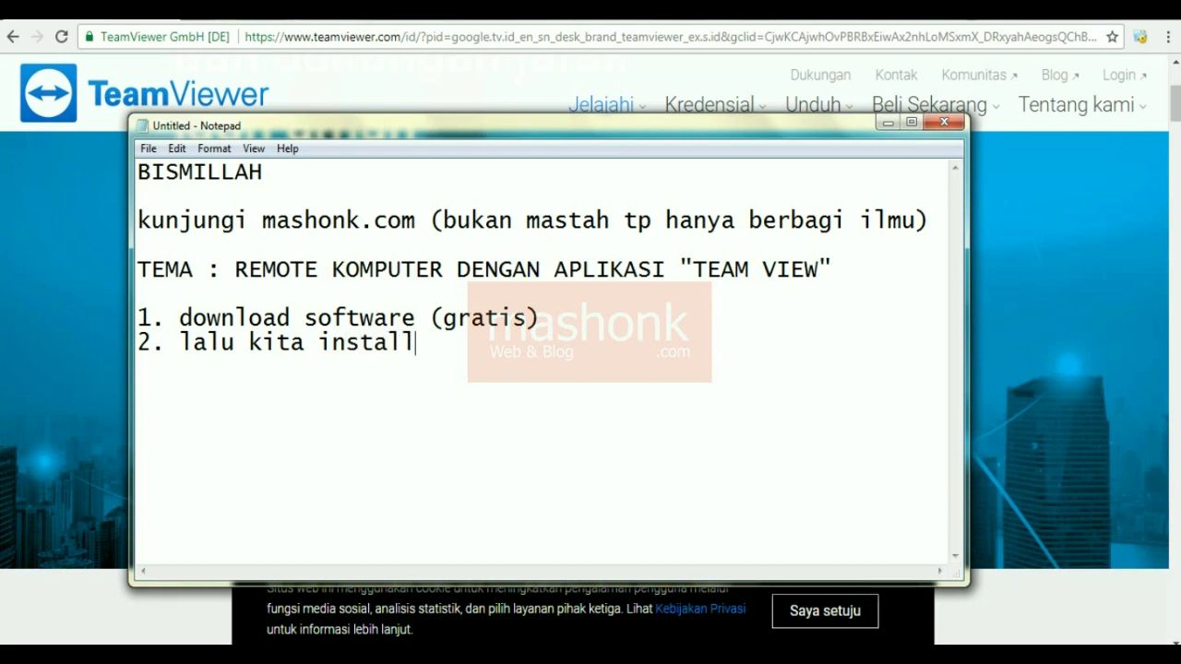
pyautogui.click(461, 548)
# Run the downloaded TeamViewer_Setup file from the search results window.
pyautogui.click(235, 650)
pyautogui.click(304, 587)
pyautogui.doubleClick(194, 124)
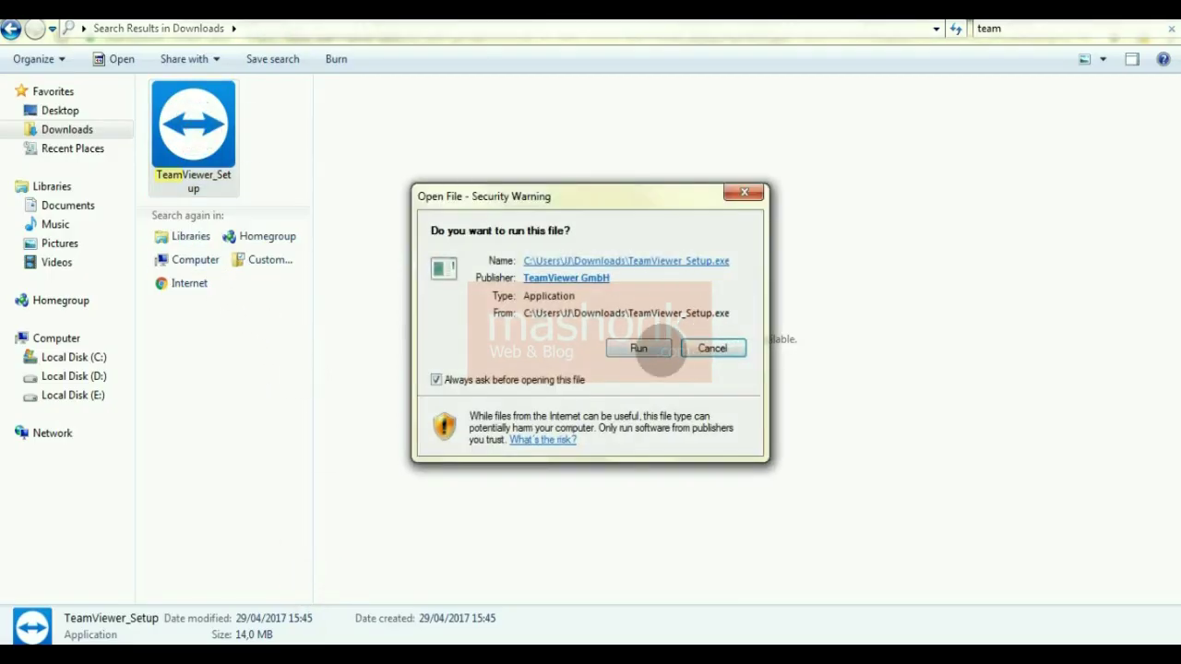
# Allow the setup to run and highlight the Personal / Non-commercial use option in yellow.
pyautogui.click(638, 349)
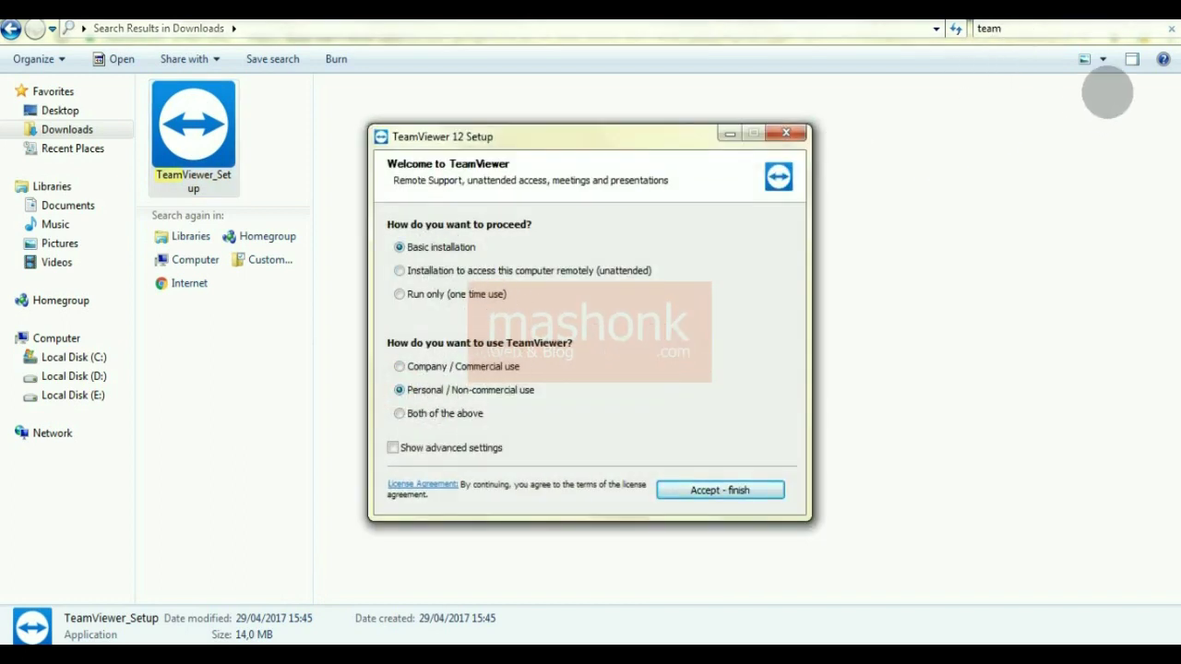
pyautogui.click(1153, 53)
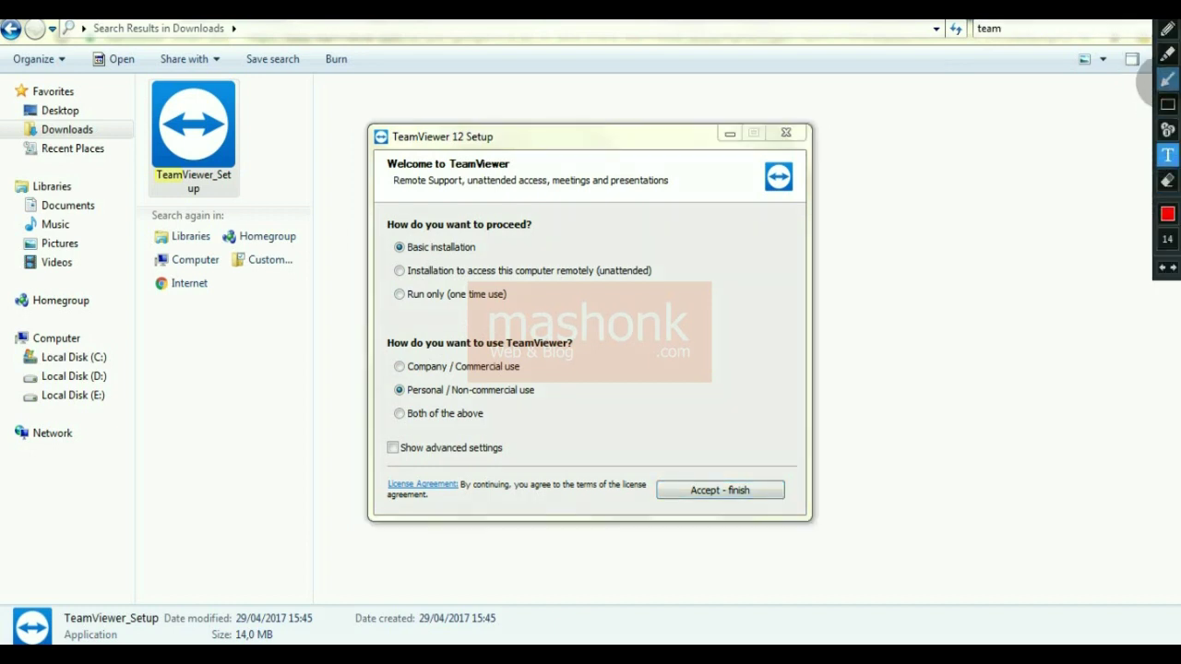
pyautogui.click(1166, 54)
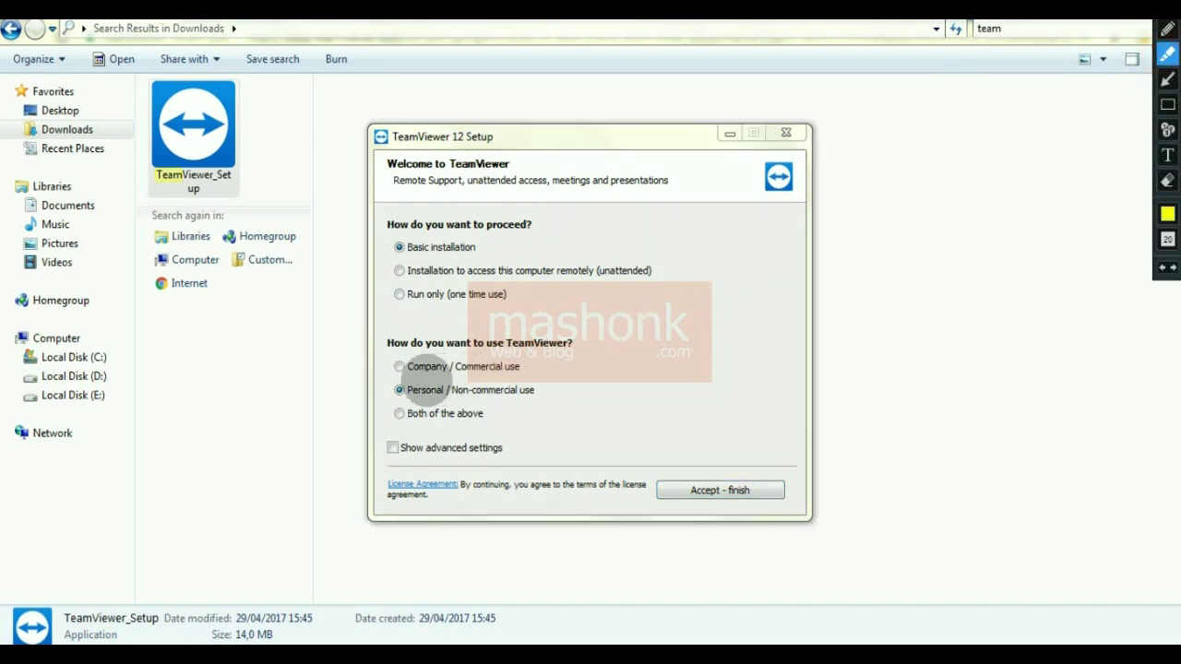
pyautogui.moveTo(390, 394)
pyautogui.mouseDown()
pyautogui.moveTo(504, 406)
pyautogui.moveTo(541, 390)
pyautogui.moveTo(408, 388)
pyautogui.mouseUp()
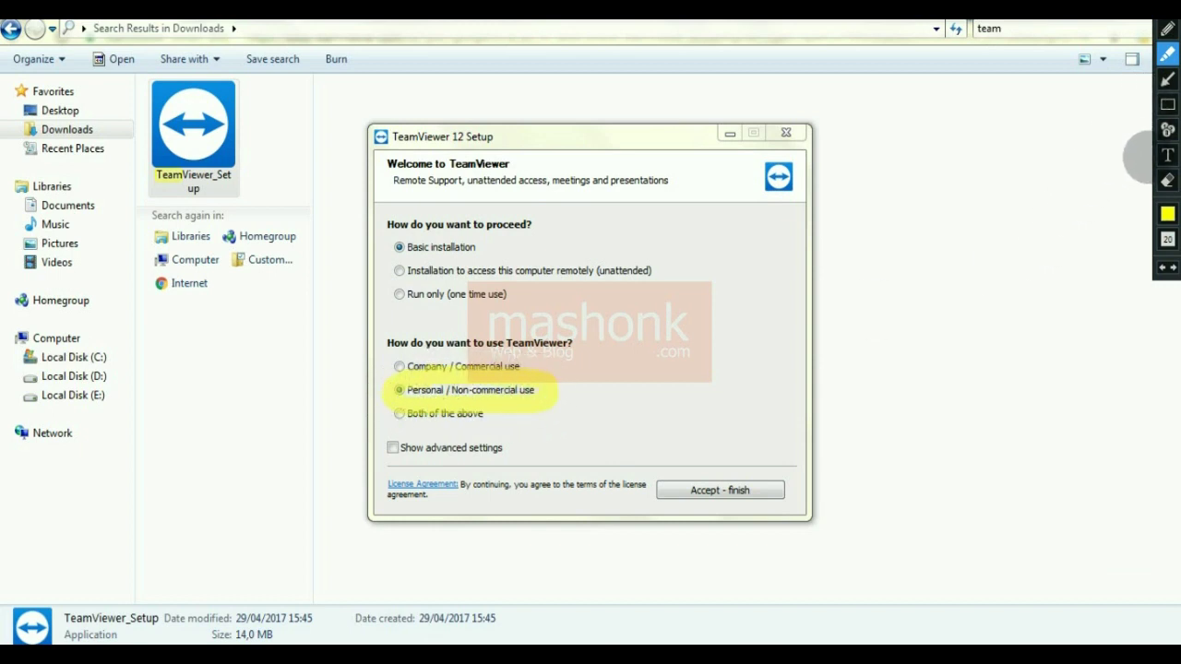
# Add a red 'pil' note beside it, clear the annotations, and accept the license.
pyautogui.click(1167, 155)
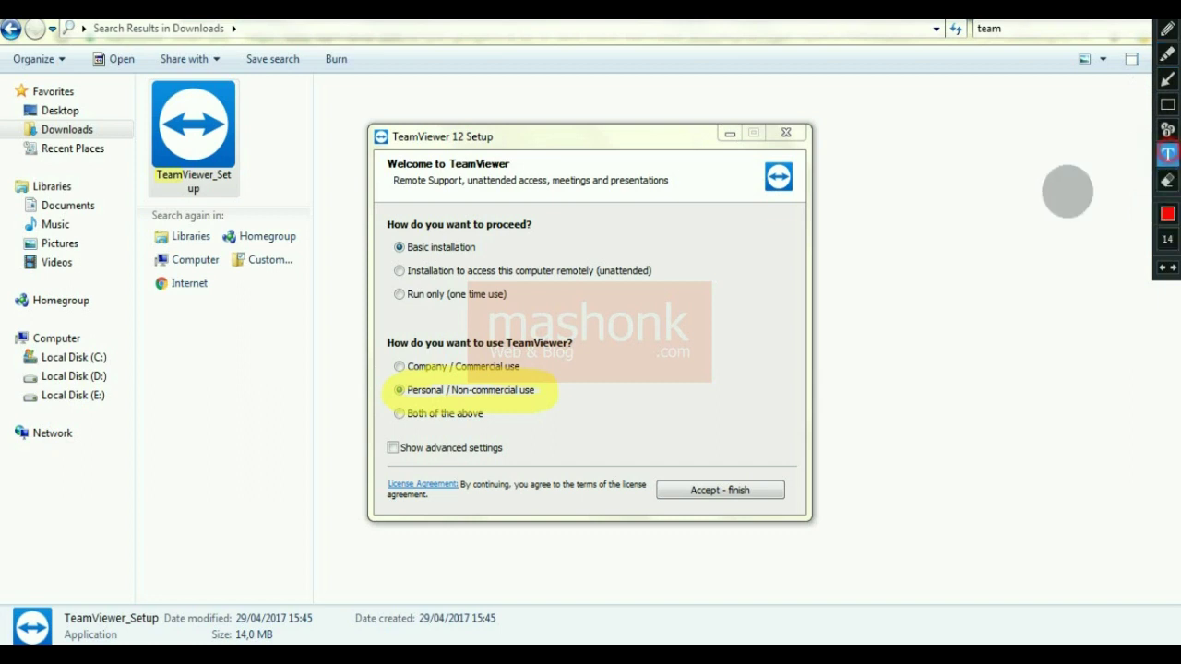
pyautogui.click(568, 394)
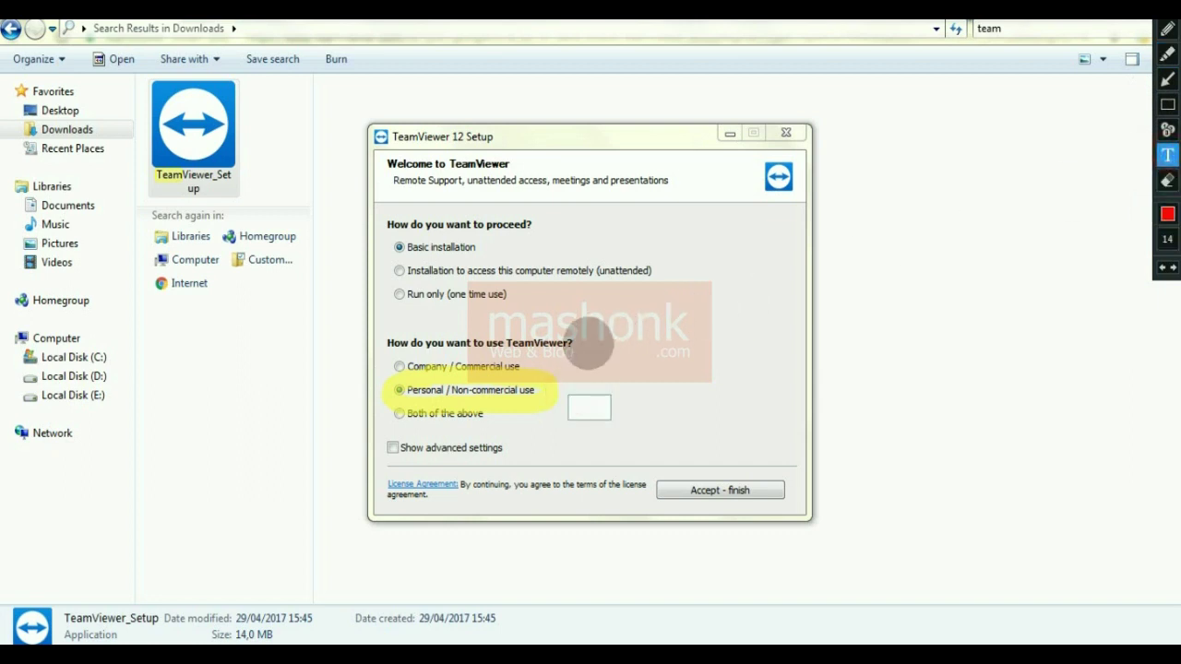
pyautogui.write('pilih personal')
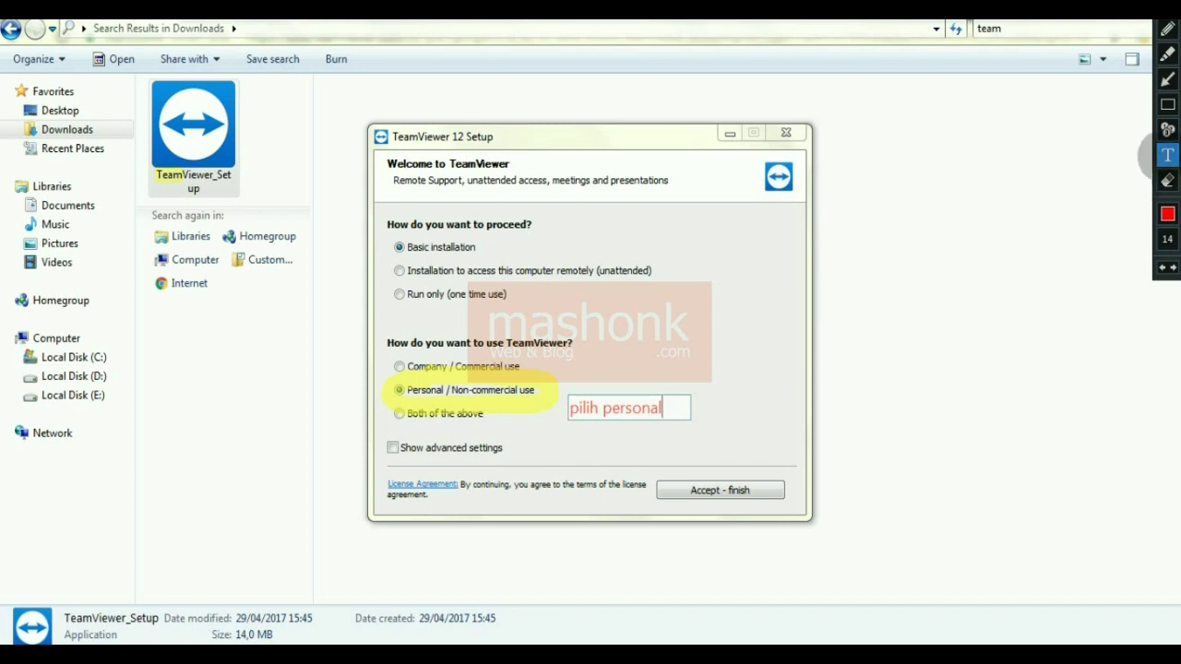
pyautogui.click(1166, 37)
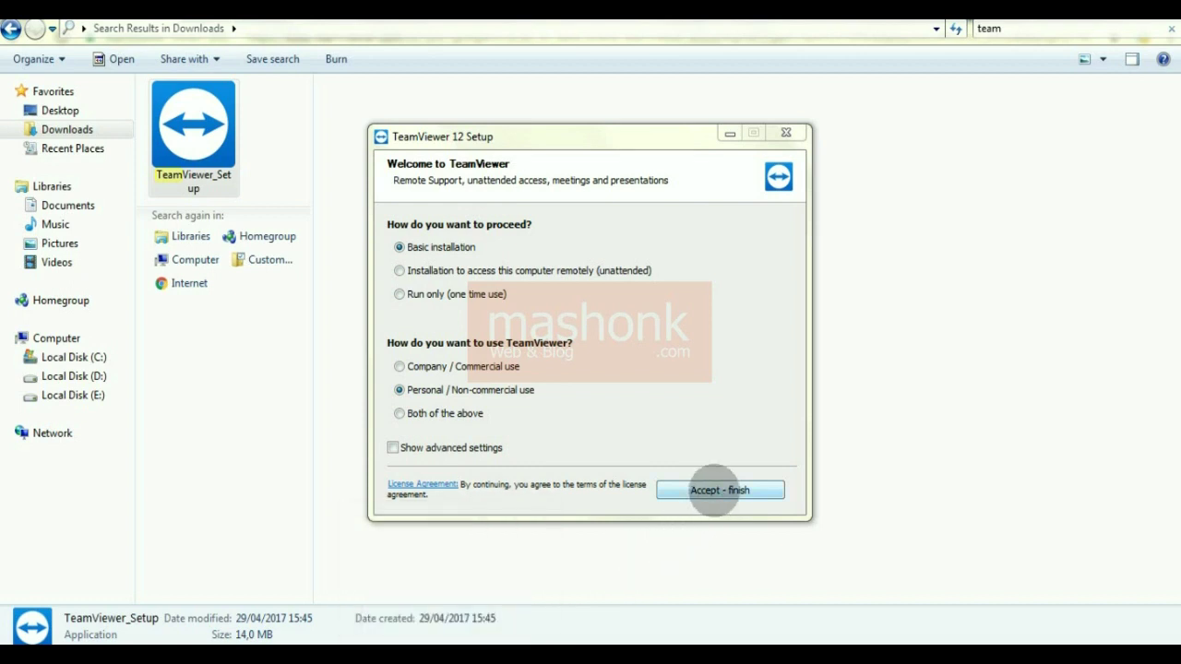
pyautogui.click(713, 490)
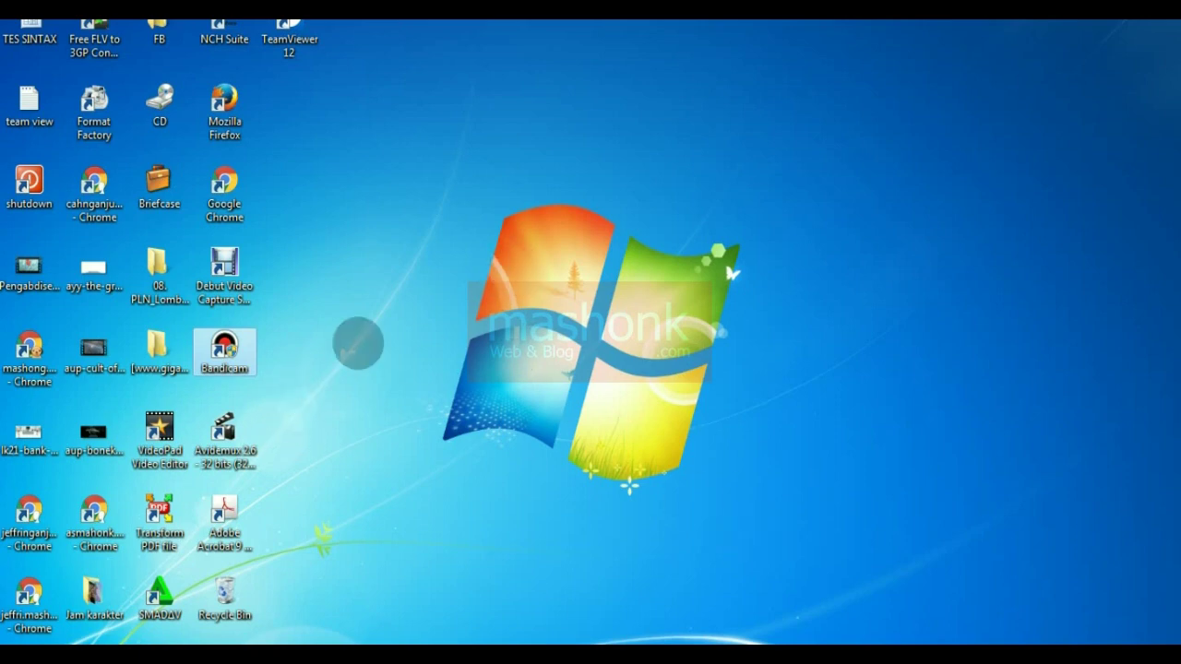
# Close the leftover setup welcome dialog and bring the Installing window to the front.
pyautogui.click(558, 654)
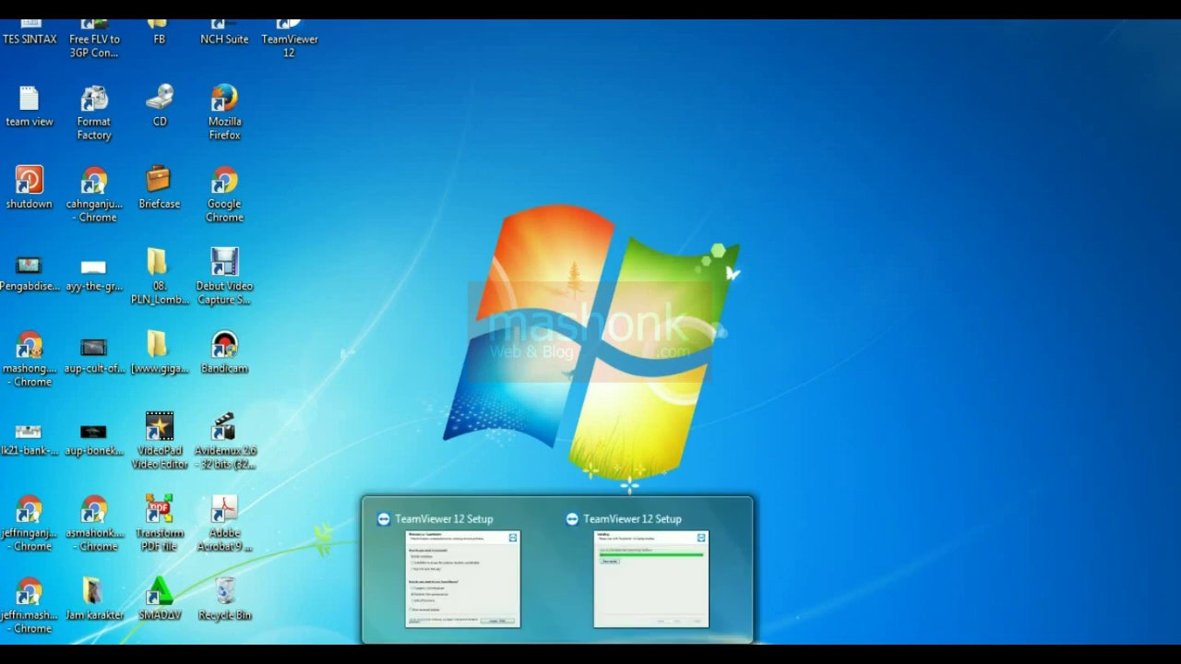
pyautogui.click(492, 595)
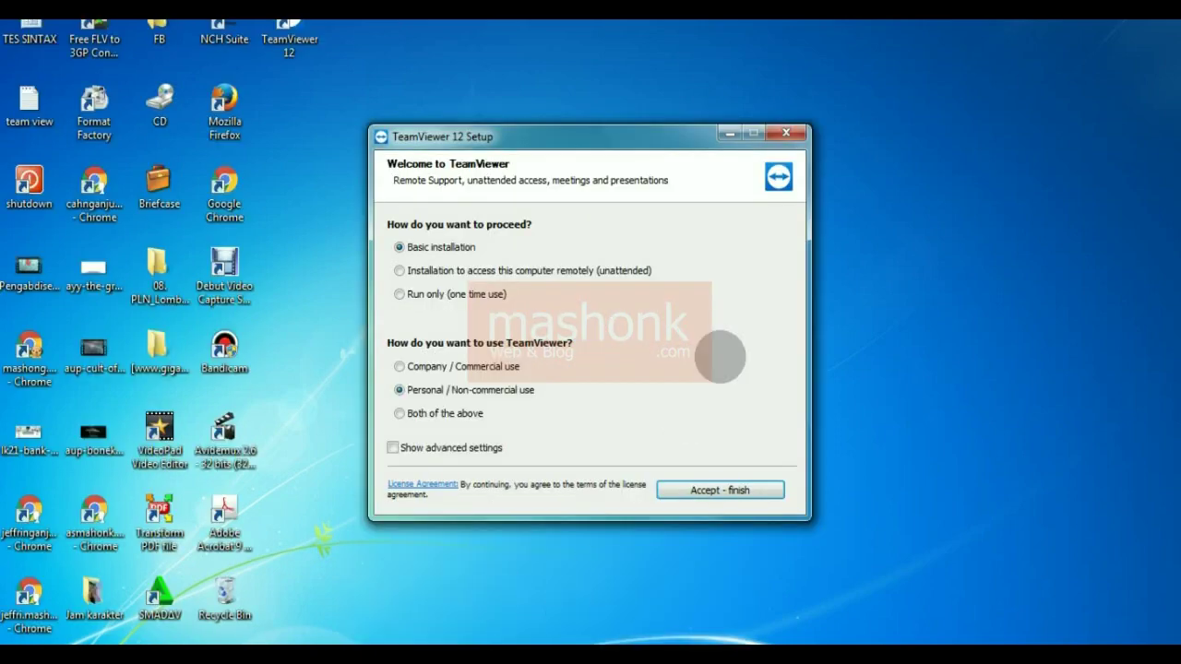
pyautogui.click(784, 133)
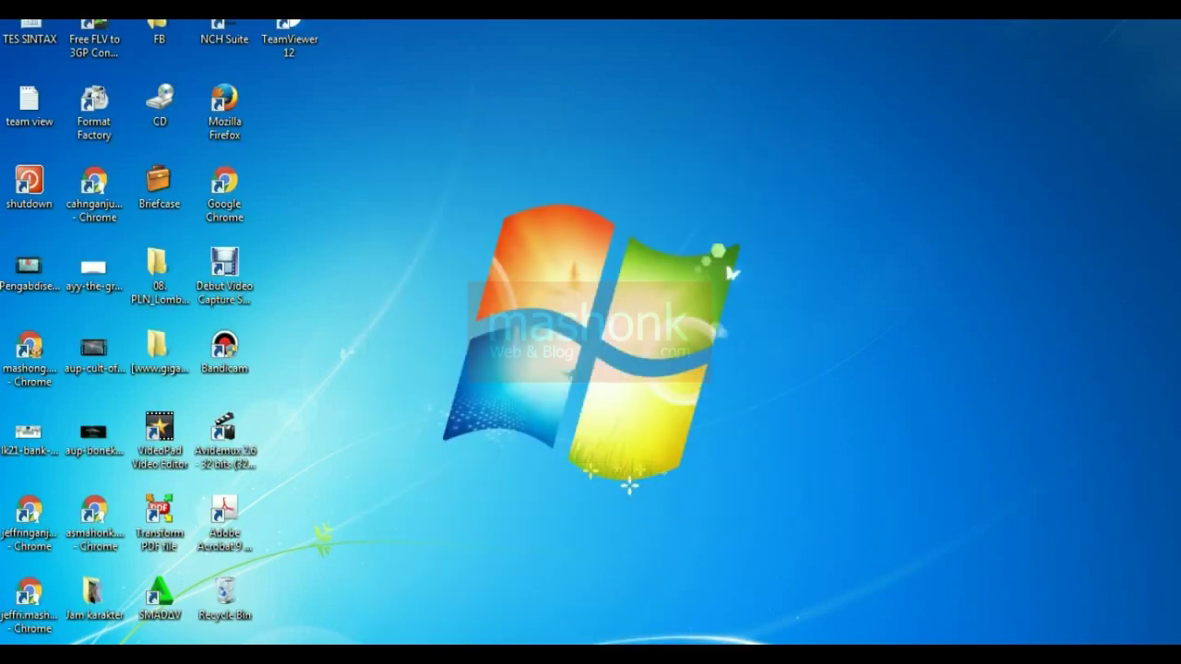
pyautogui.click(595, 452)
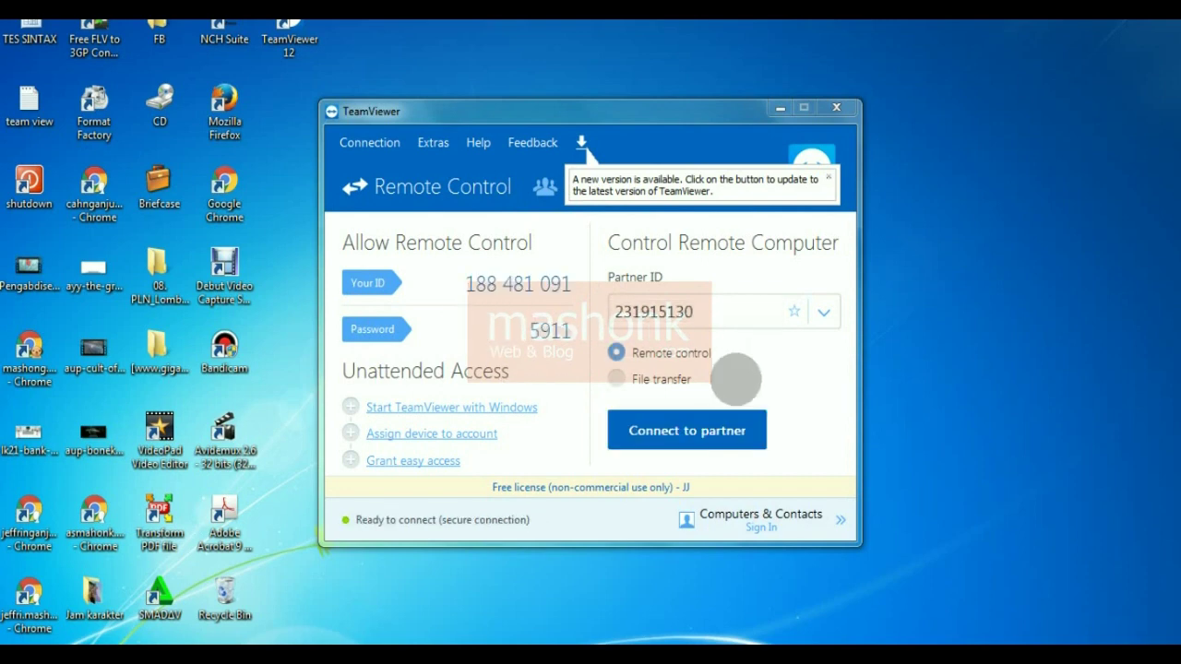
# Draw a red rectangle around this computer's Your ID and Password, then return to Notepad.
pyautogui.click(709, 138)
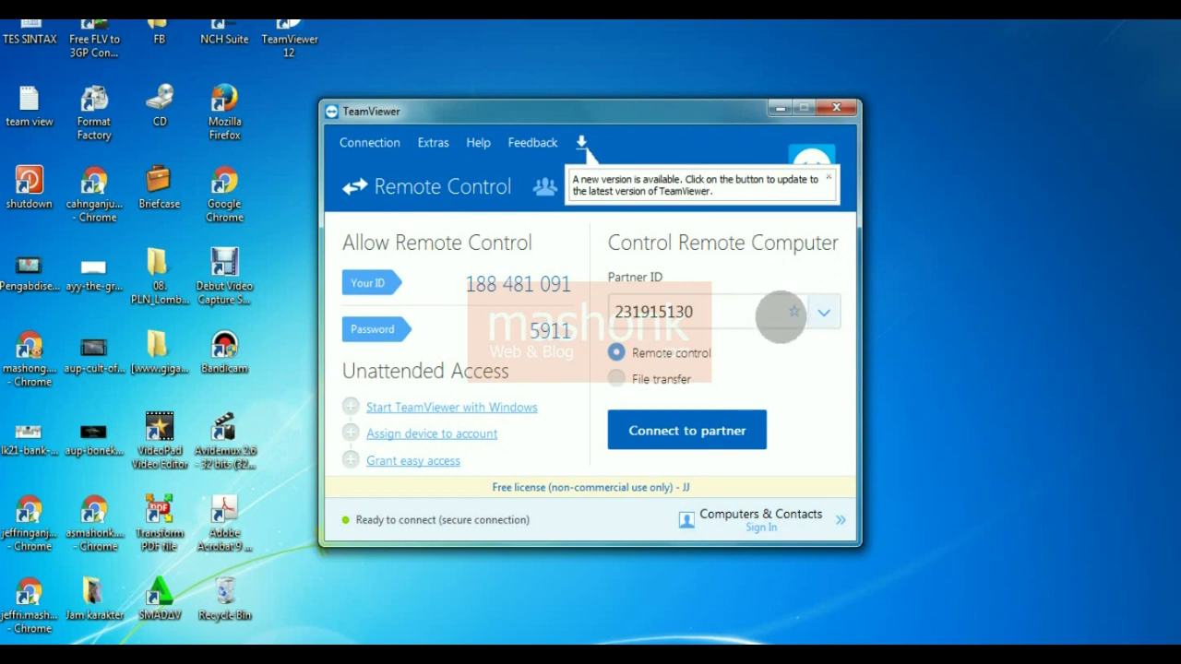
pyautogui.click(803, 379)
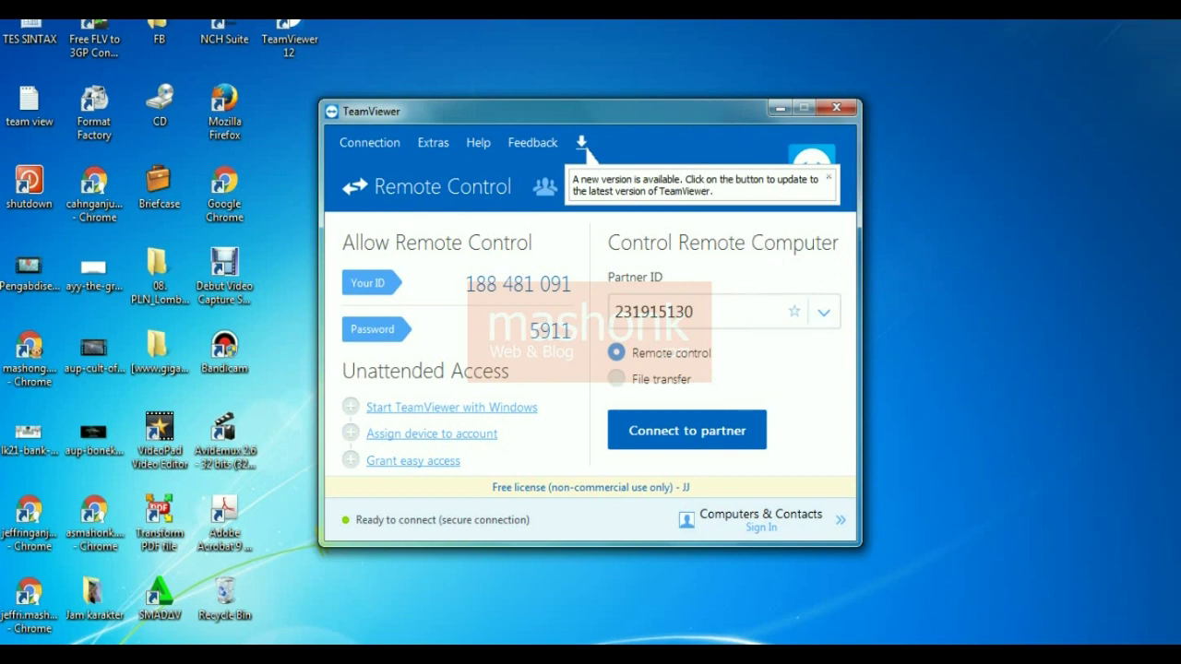
pyautogui.moveTo(1141, 118)
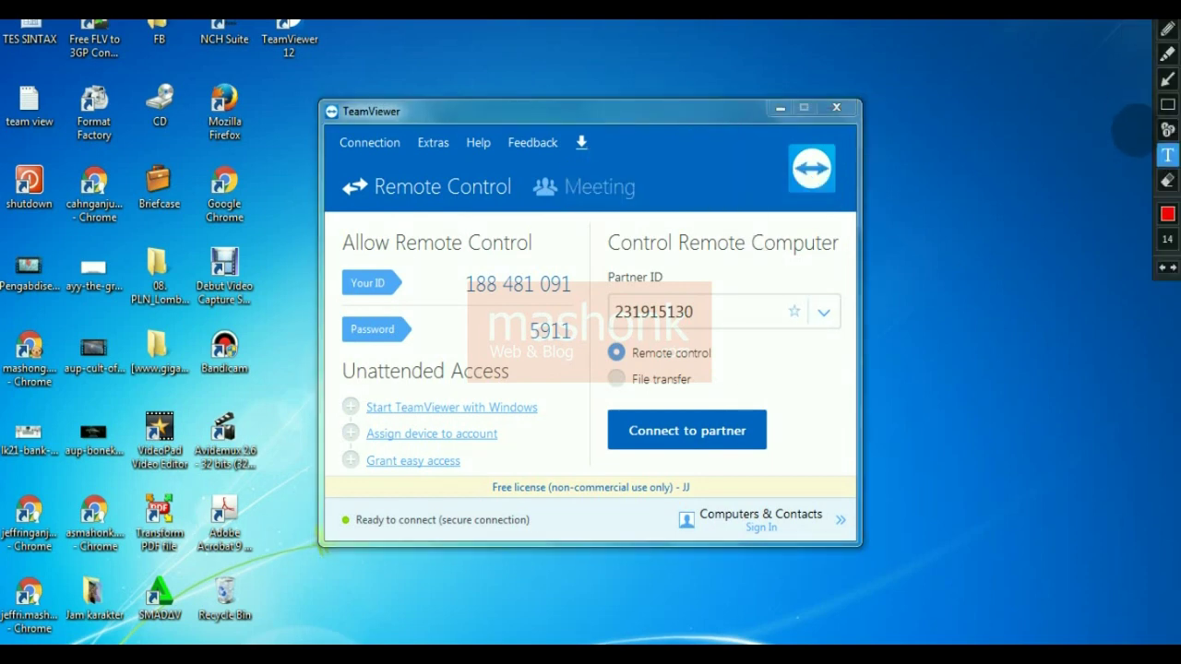
pyautogui.click(1167, 104)
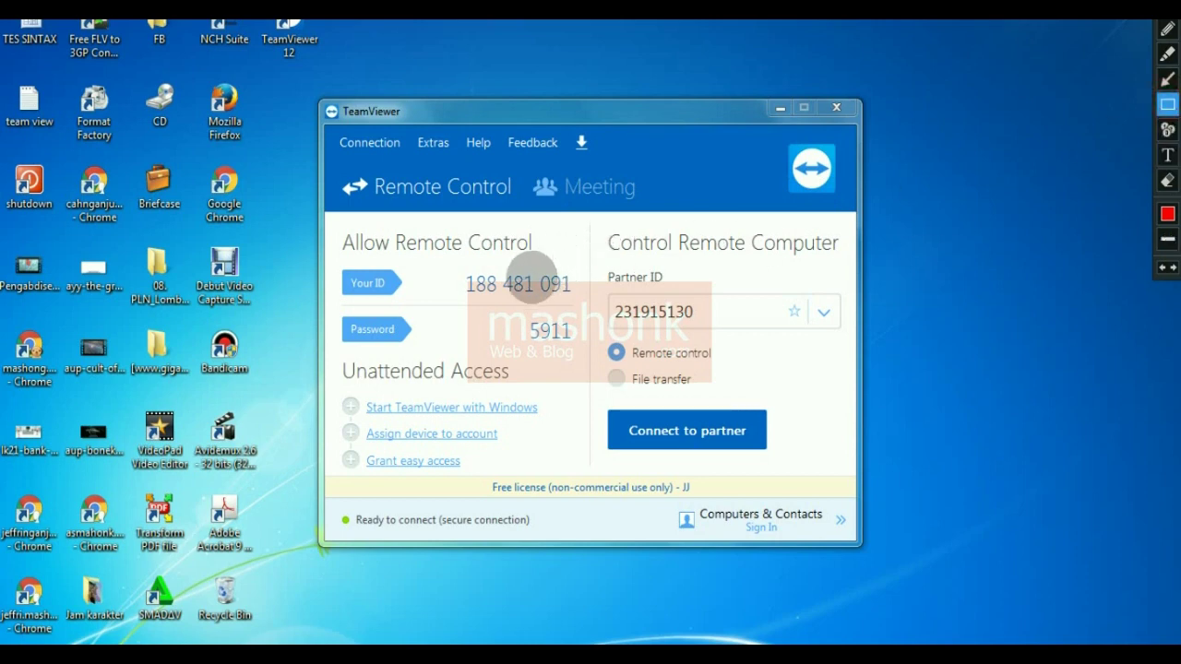
pyautogui.moveTo(434, 251)
pyautogui.mouseDown()
pyautogui.moveTo(507, 329)
pyautogui.moveTo(578, 353)
pyautogui.mouseUp()
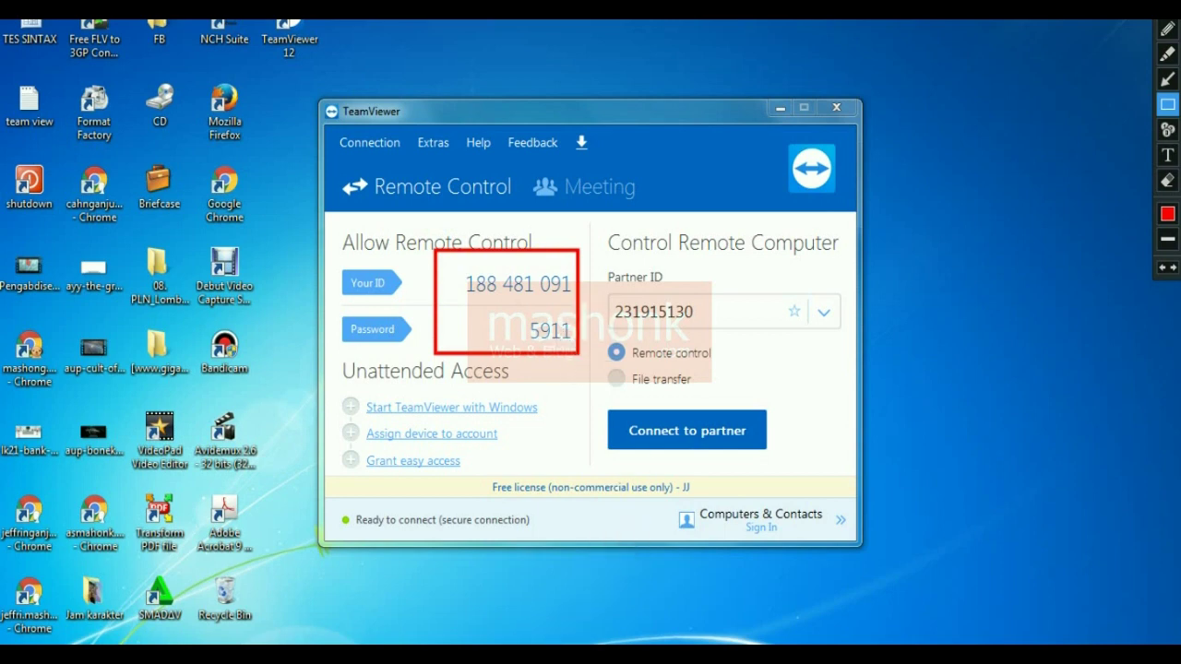
pyautogui.click(443, 600)
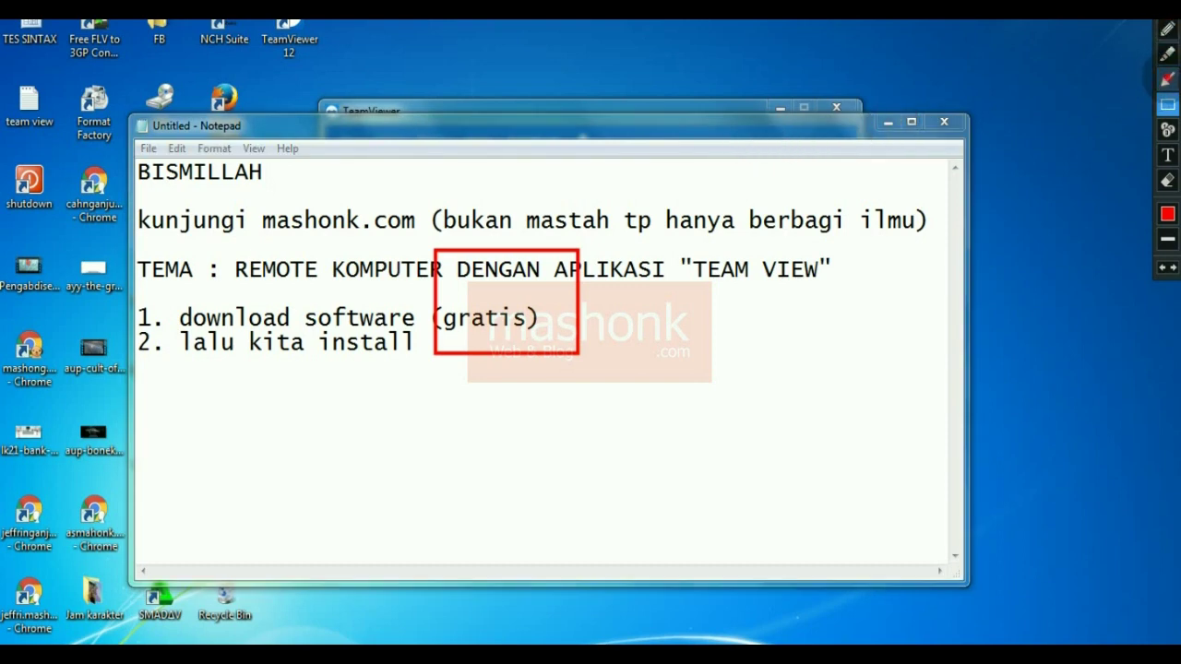
# Clear the annotations and arrange Notepad beside the TeamViewer window on the right.
pyautogui.click(1164, 79)
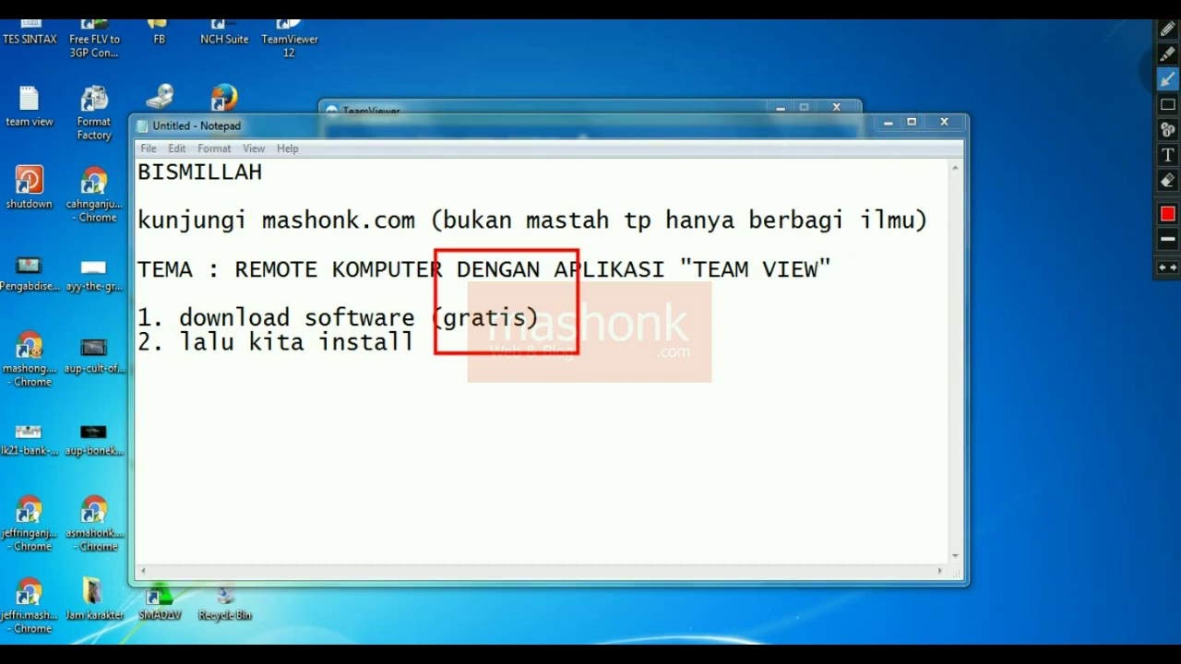
pyautogui.click(1167, 30)
pyautogui.moveTo(747, 129); pyautogui.dragTo(1170, 260)
pyautogui.moveTo(730, 111); pyautogui.dragTo(461, 108)
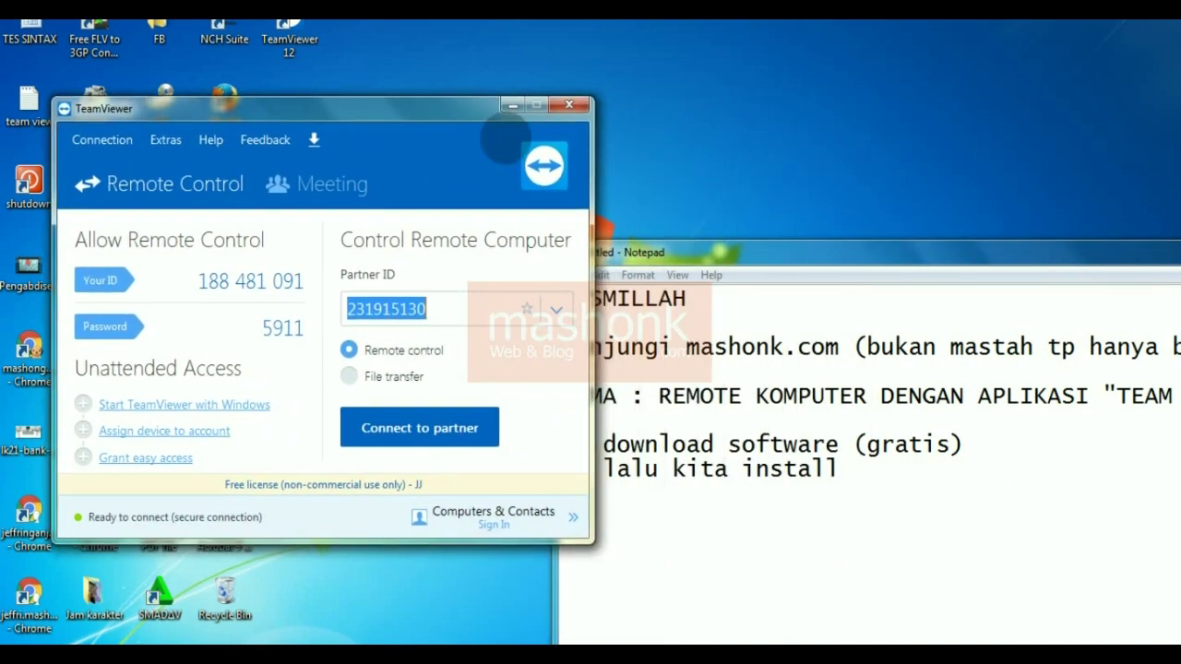
pyautogui.moveTo(865, 256); pyautogui.dragTo(854, 109)
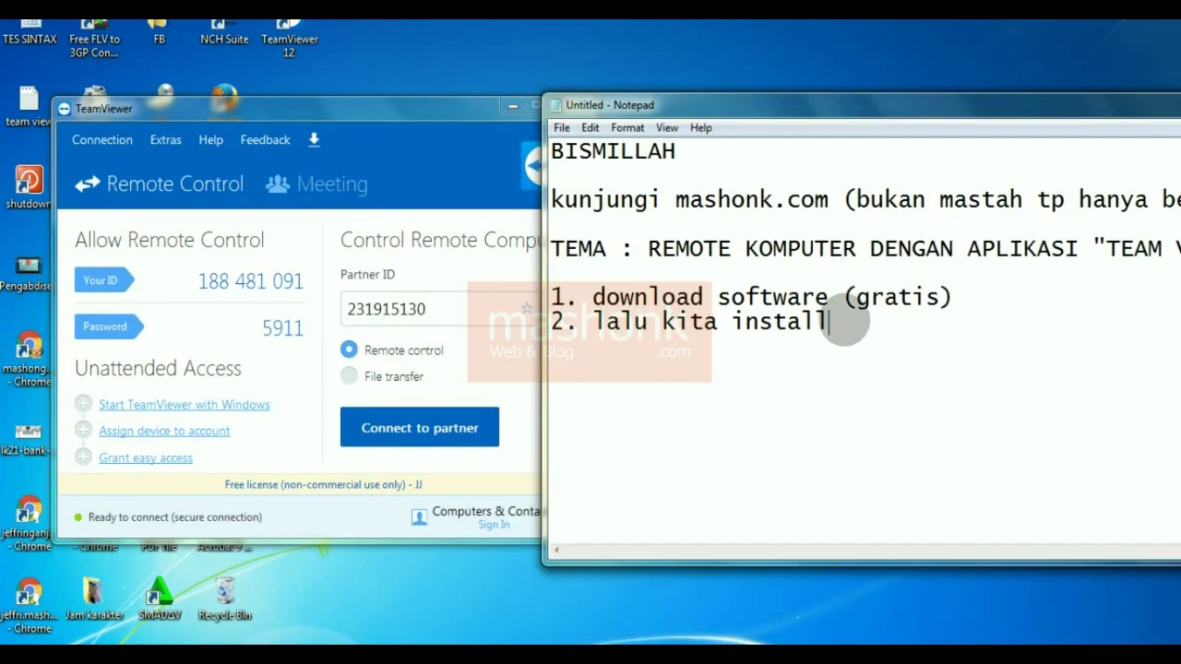
# Finish note 3 with 'id dan password' and shift the notes window left.
pyautogui.press('Return')
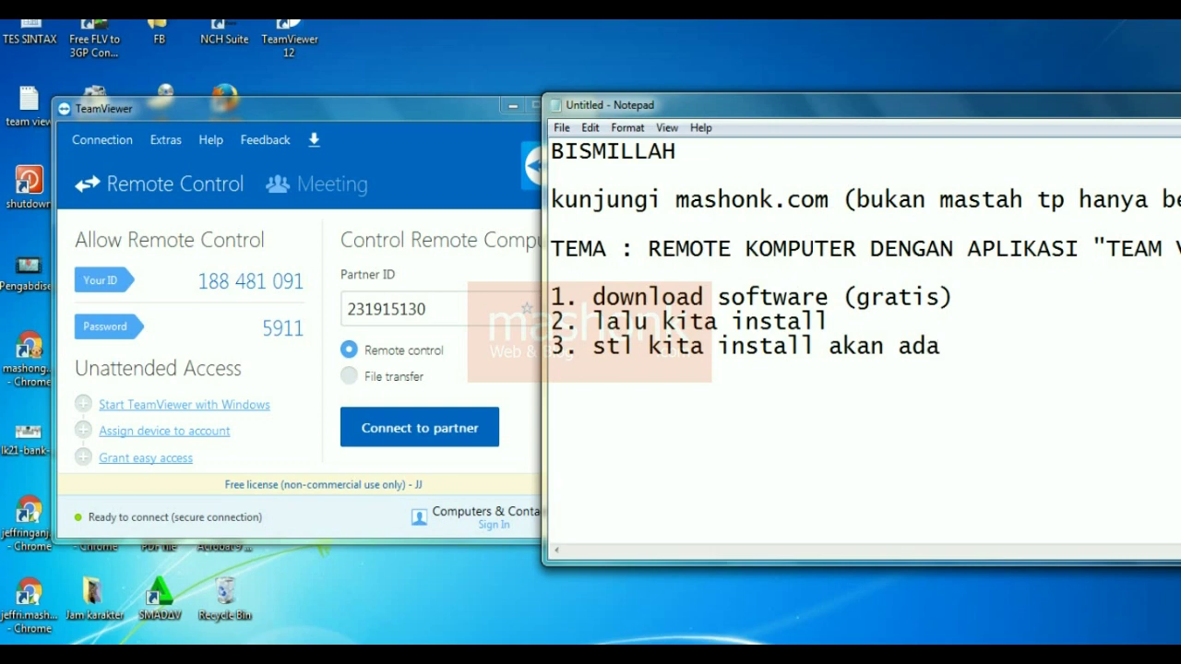
pyautogui.write('id dan ')
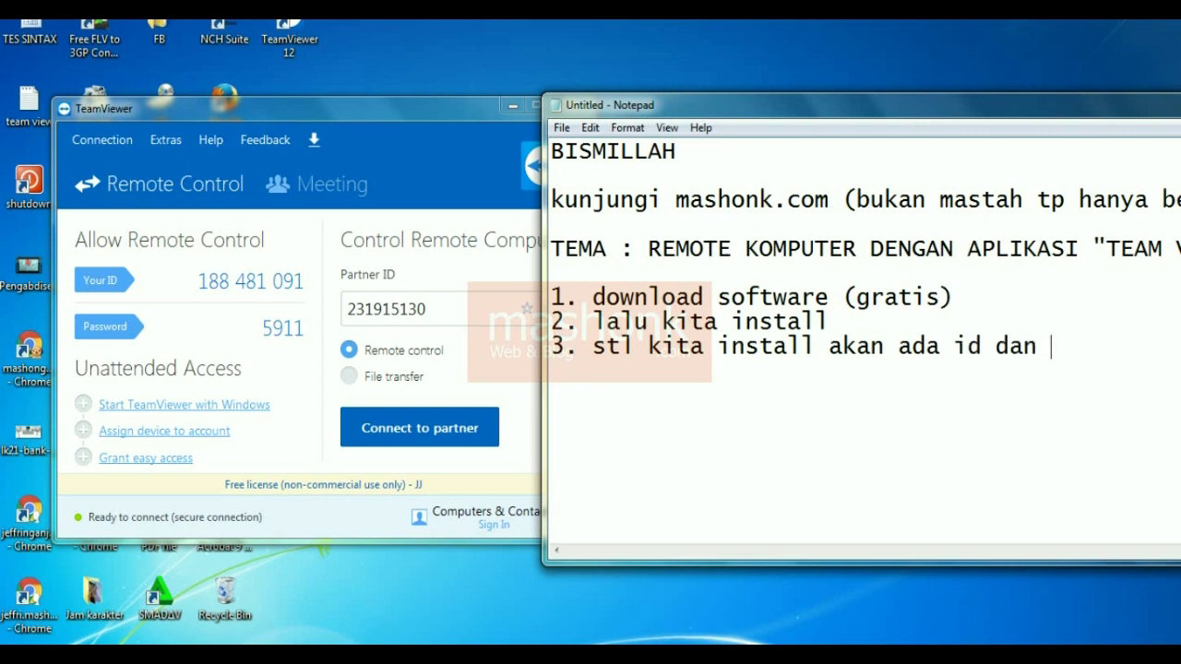
pyautogui.write('passw')
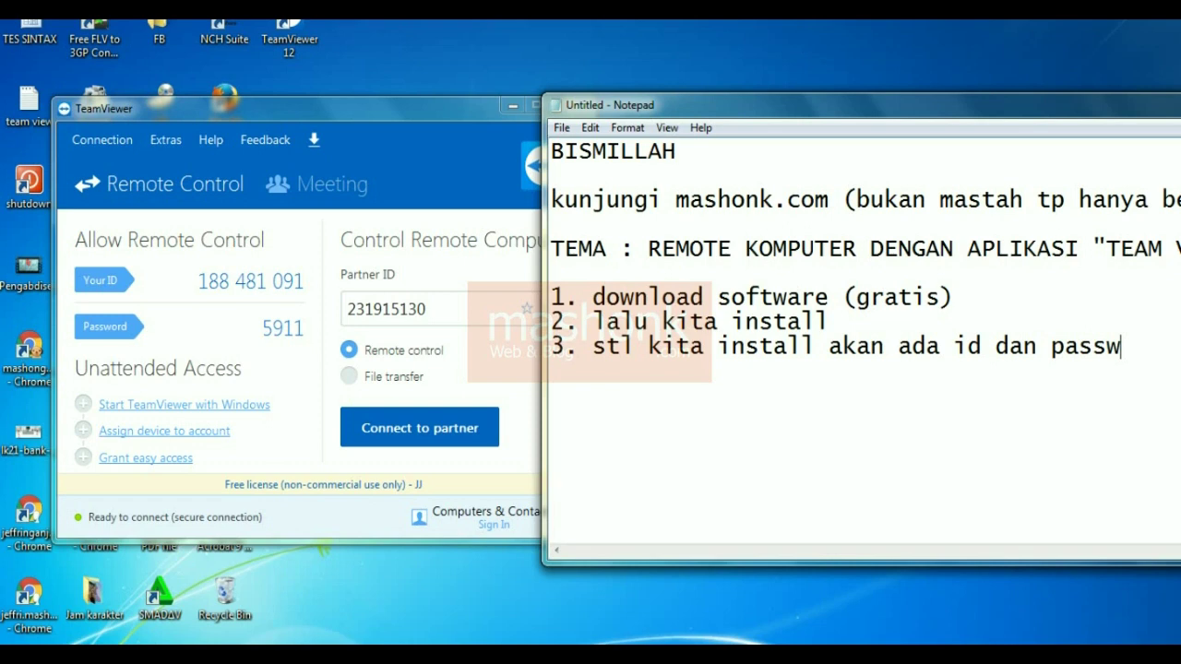
pyautogui.write('ord')
pyautogui.moveTo(1056, 105); pyautogui.dragTo(928, 126)
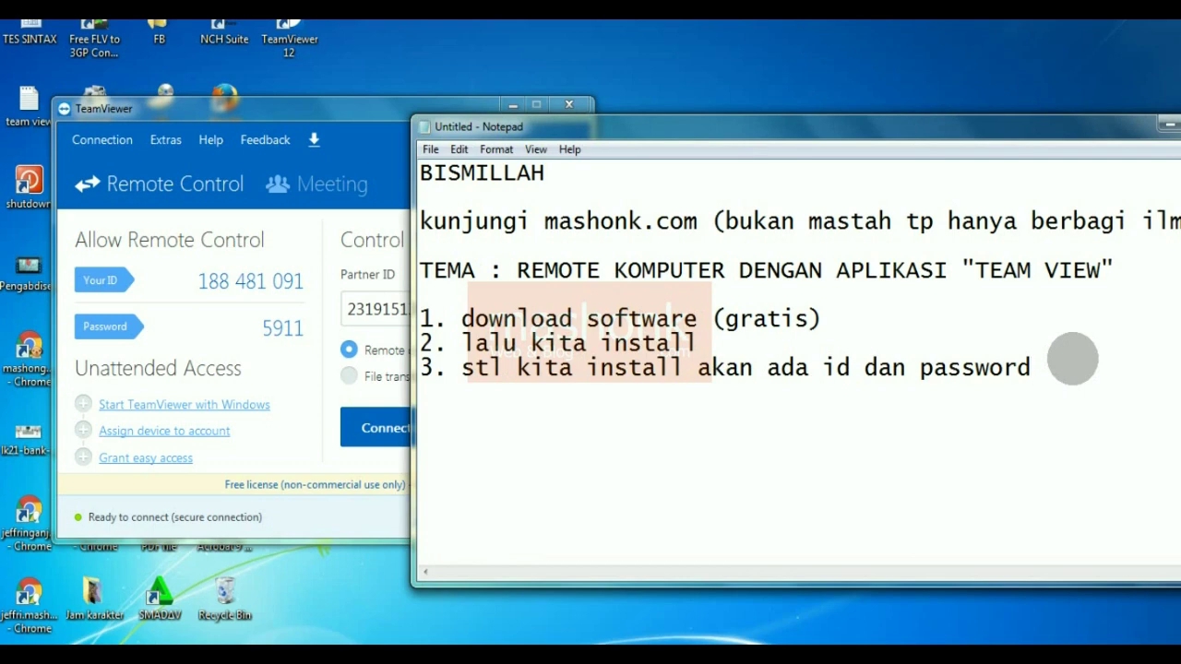
# Add note 4: 'ini adalah id dan password komputer yg akan kita remote'.
pyautogui.press('Return')
pyautogui.write('4.')
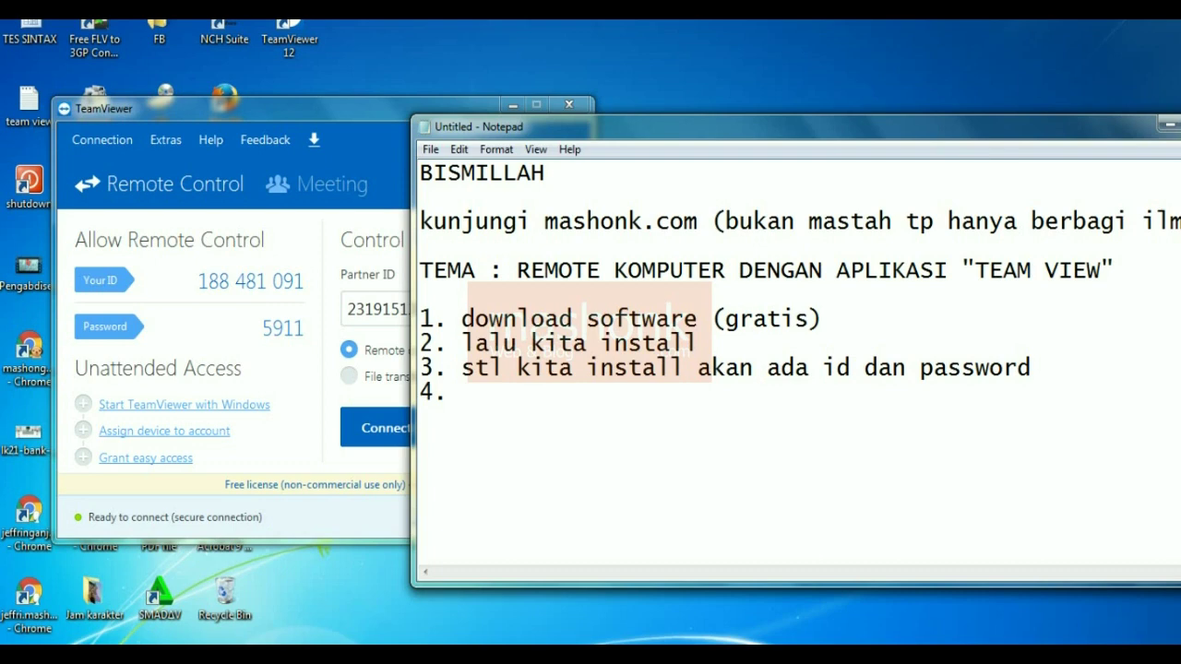
pyautogui.write('ini adalah ')
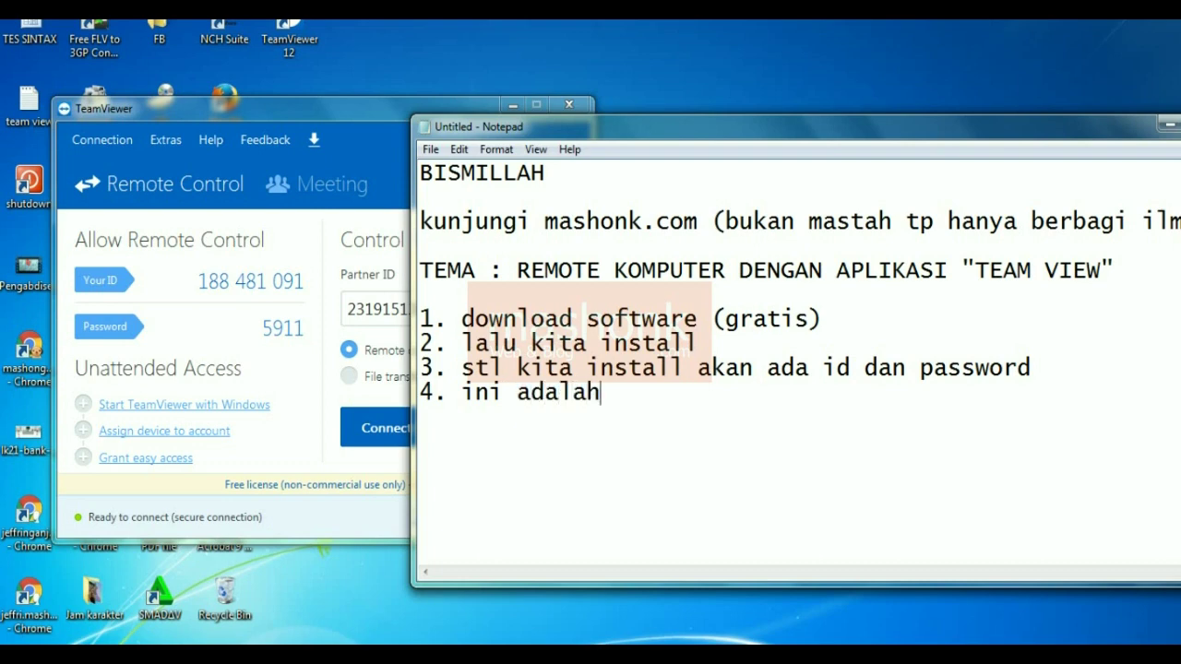
pyautogui.write('i')
pyautogui.write('d')
pyautogui.write(' da')
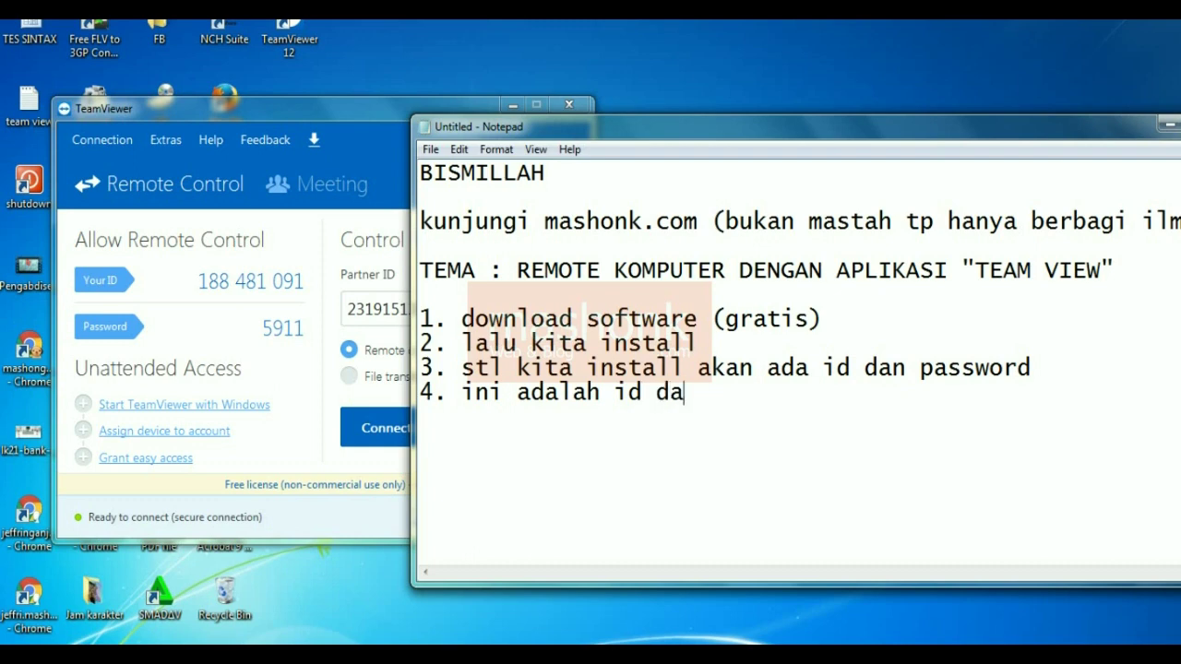
pyautogui.write('n pass')
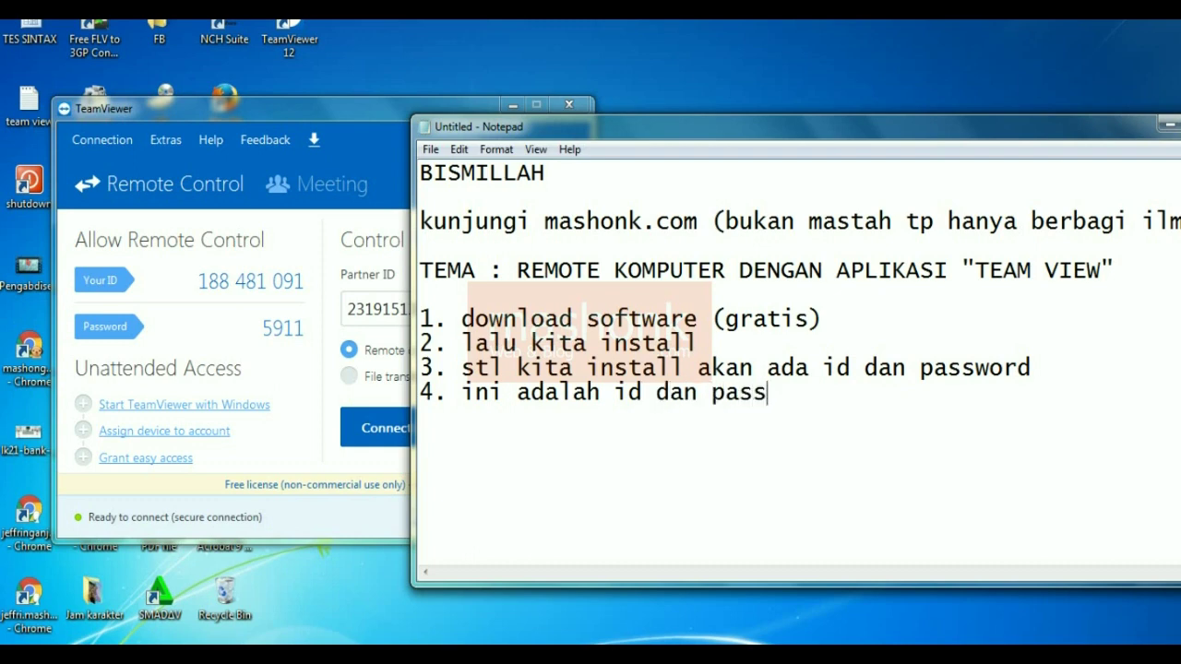
pyautogui.write('word komp')
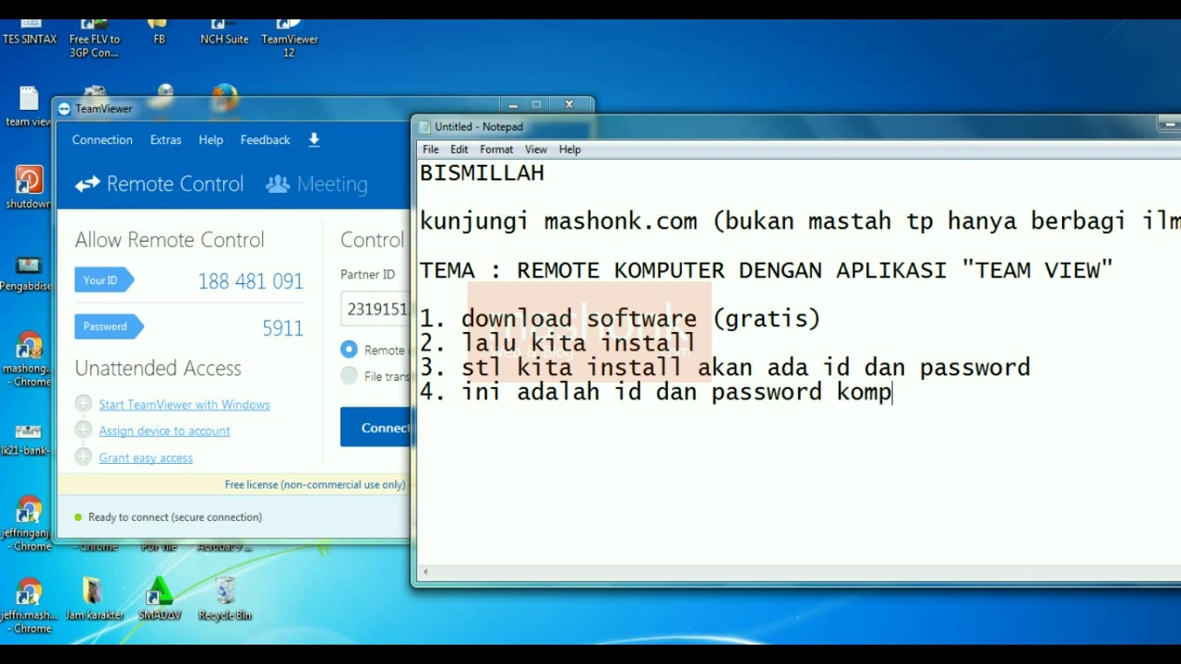
pyautogui.write('uter yg a')
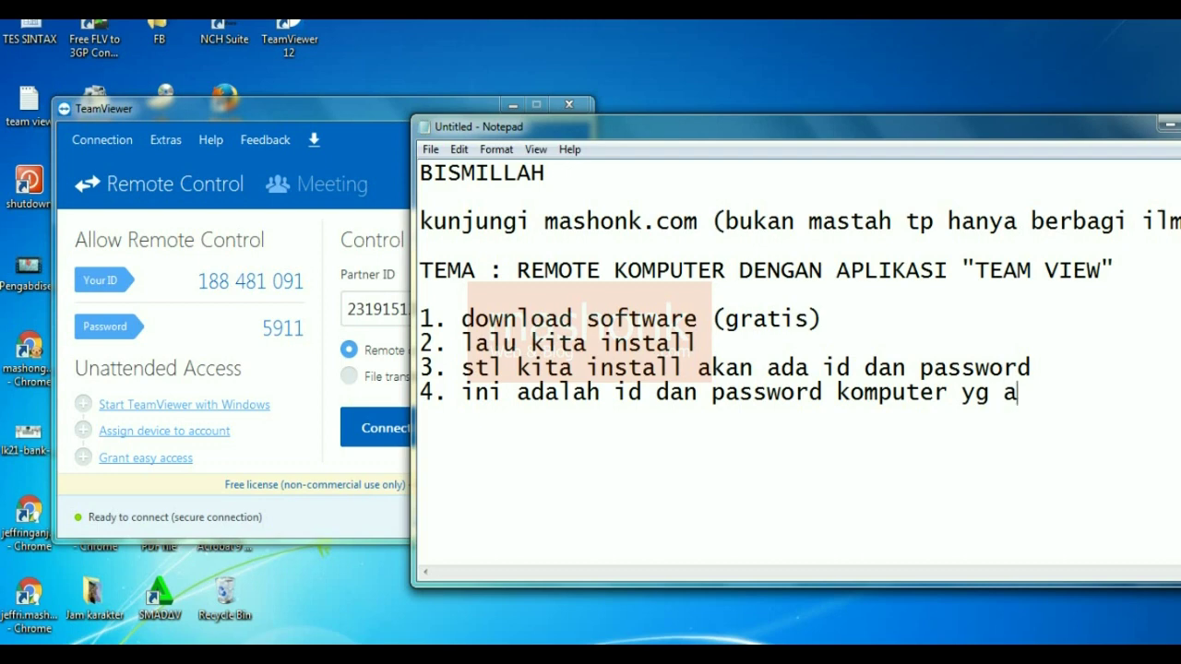
pyautogui.write('kan k')
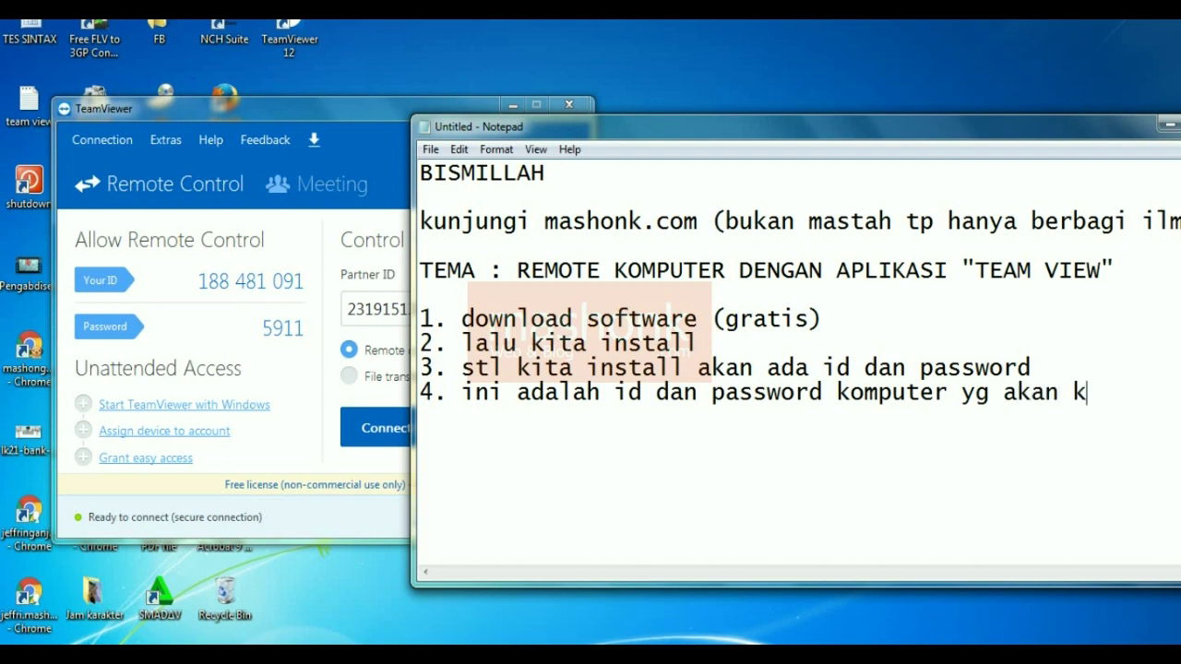
pyautogui.write('ita')
pyautogui.moveTo(1094, 128); pyautogui.dragTo(867, 171)
pyautogui.write('re')
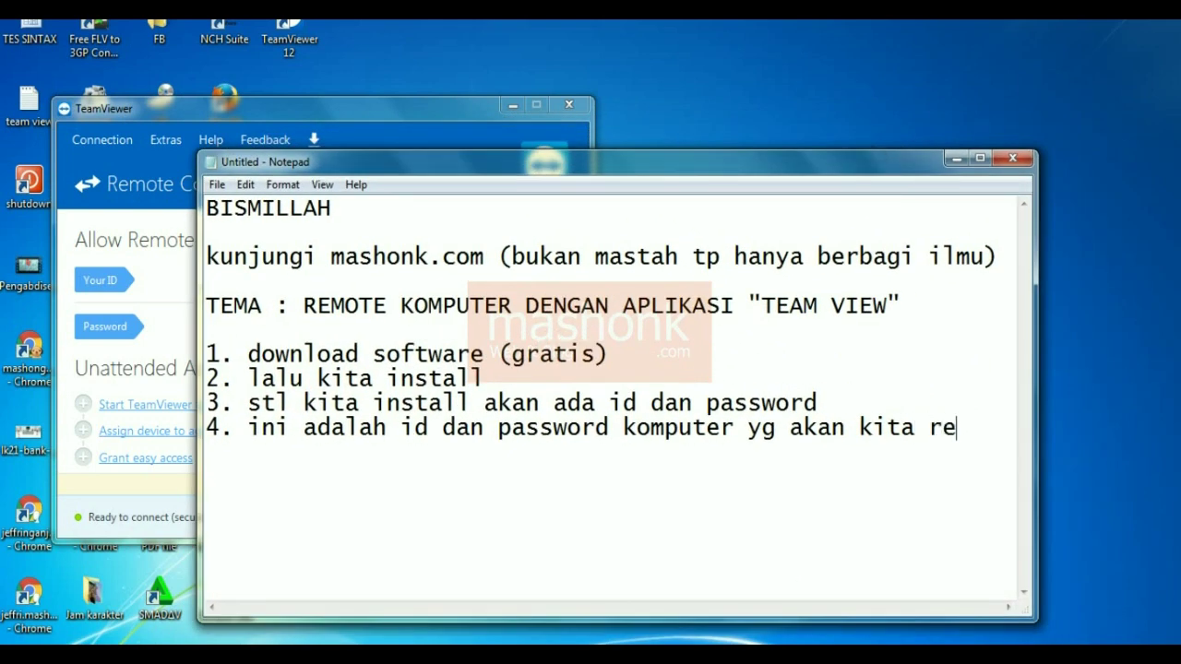
pyautogui.write('mote')
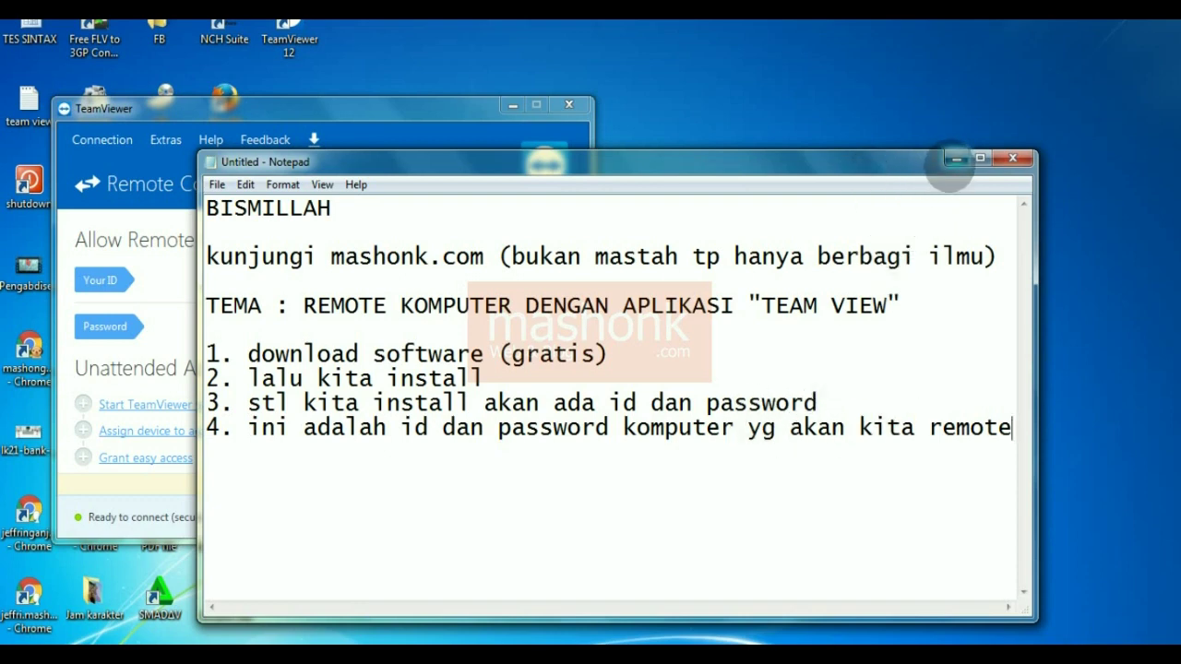
# Add note 5 on remoting another computer from 'pc saya' with its ID and password, then minimize Notepad.
pyautogui.press('Return')
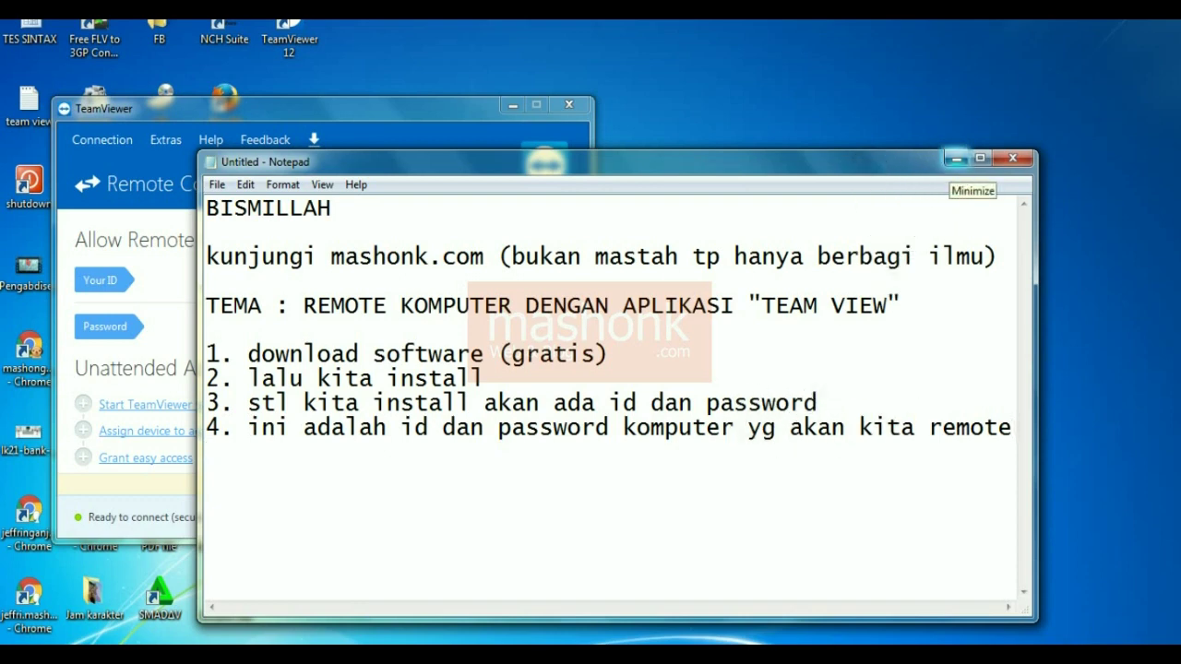
pyautogui.write('5. s')
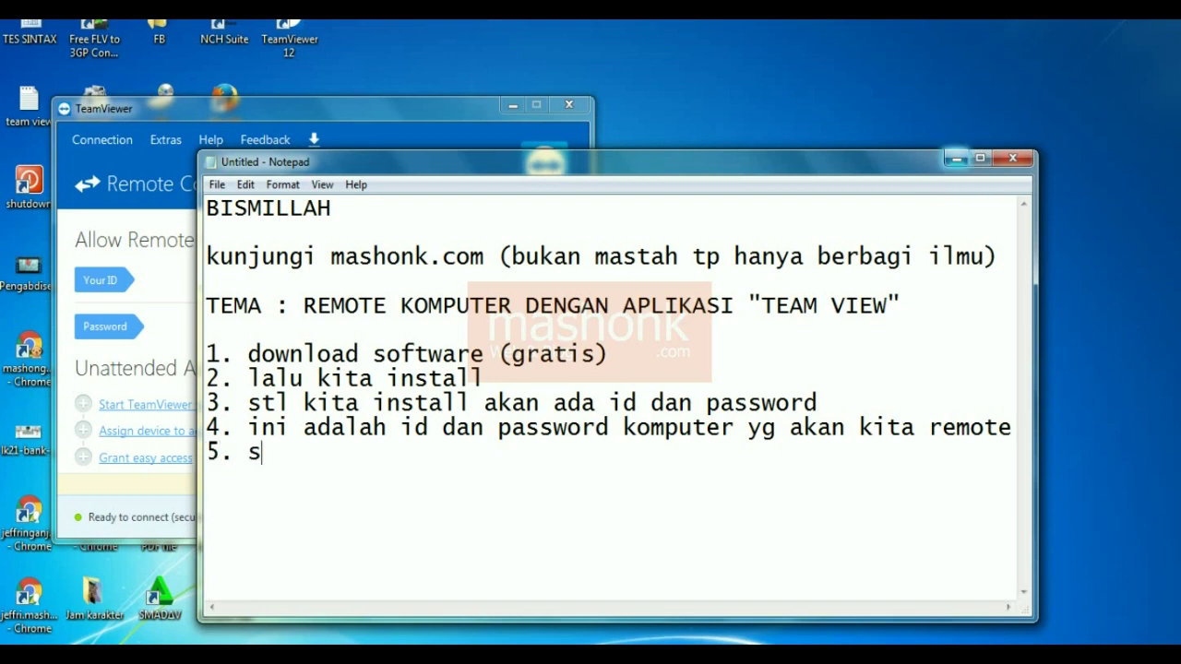
pyautogui.write('ay a telah')
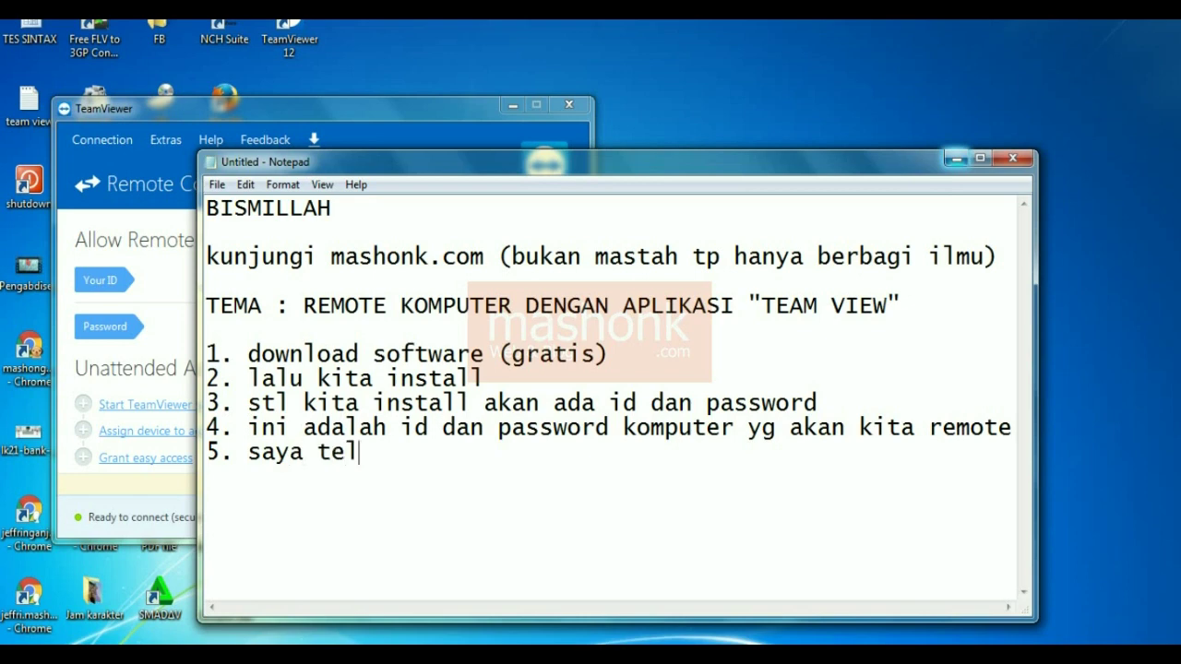
pyautogui.press('BackSpace')
pyautogui.press('BackSpace')
pyautogui.press('BackSpace')
pyautogui.press('BackSpace')
pyautogui.press('BackSpace')
pyautogui.write('akan ')
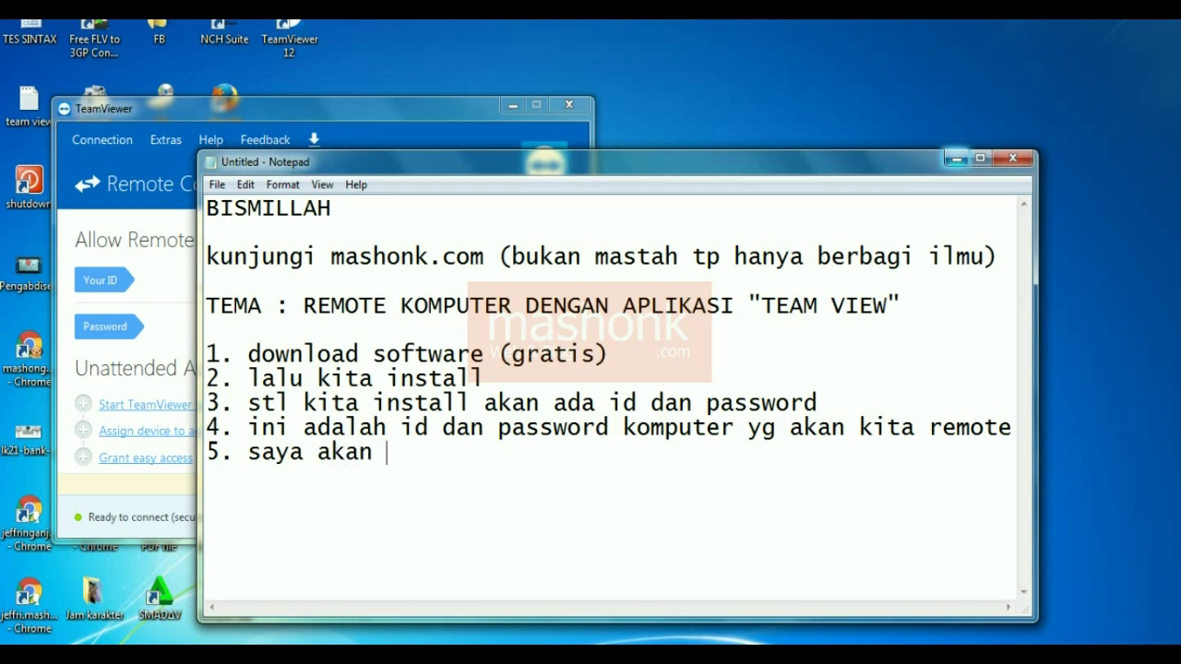
pyautogui.write('remote k')
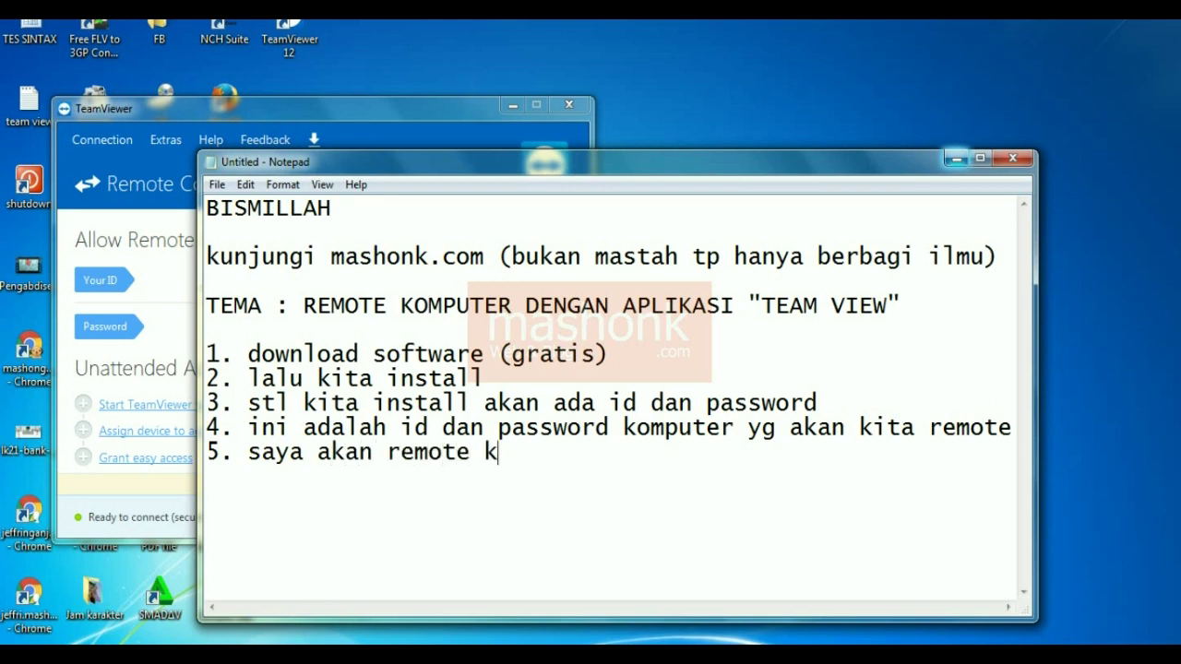
pyautogui.write('ompu')
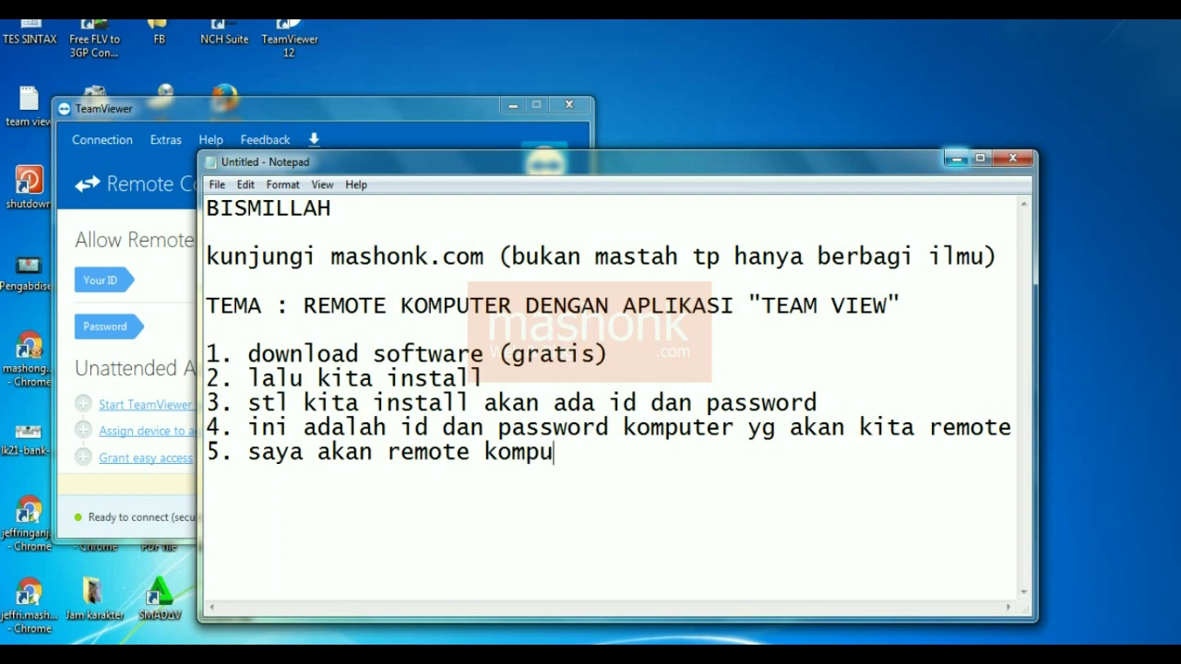
pyautogui.write('ter lain d')
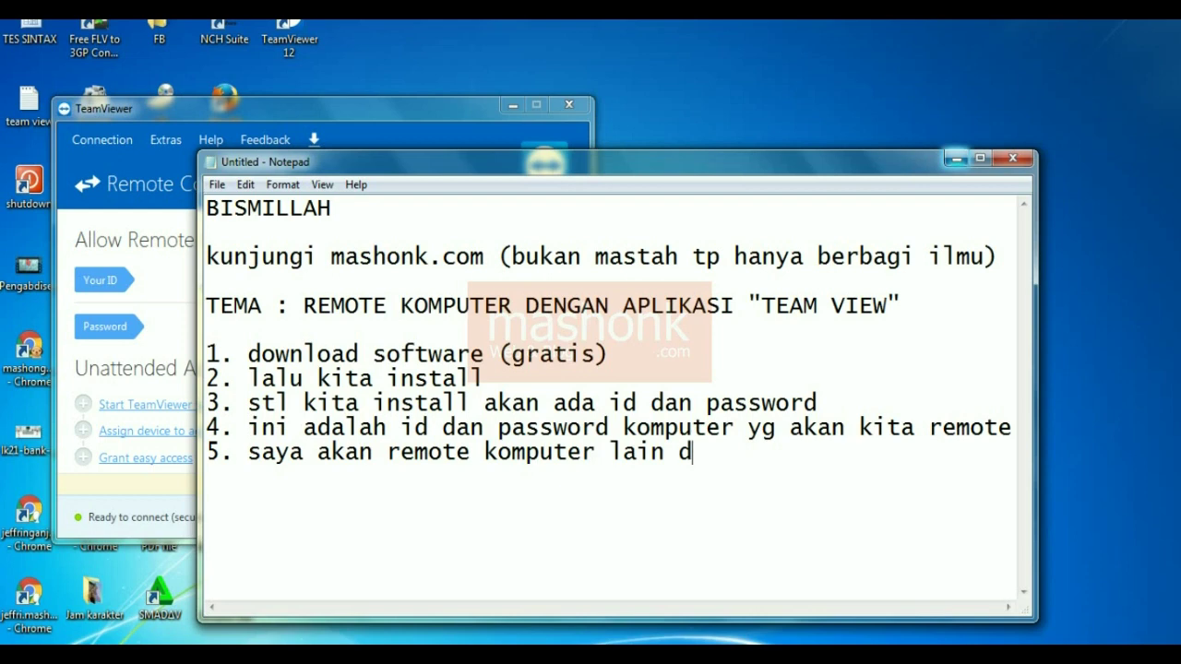
pyautogui.write('g pc saya')
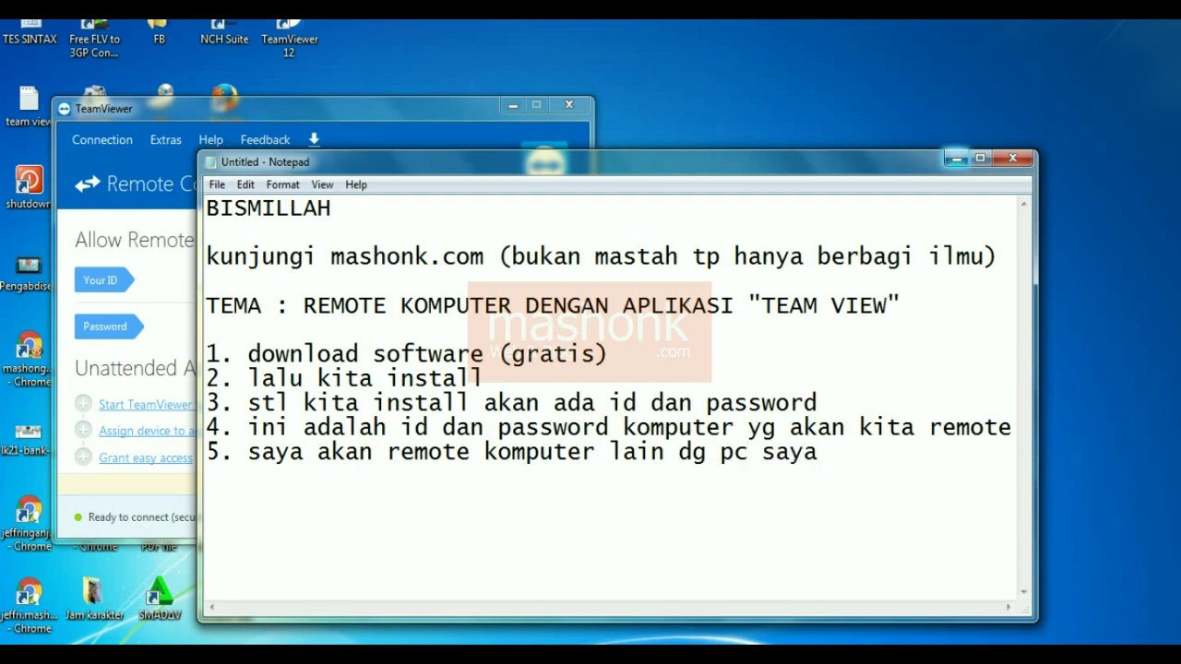
pyautogui.write('. saya')
pyautogui.write(' tel')
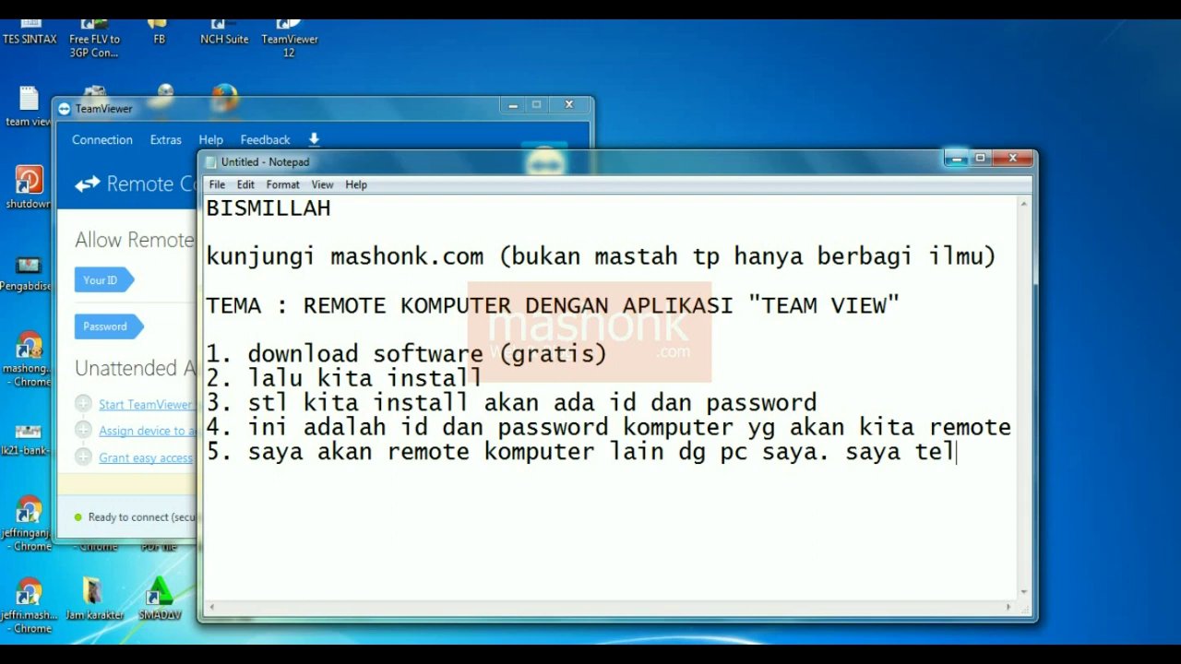
pyautogui.write('ah me')
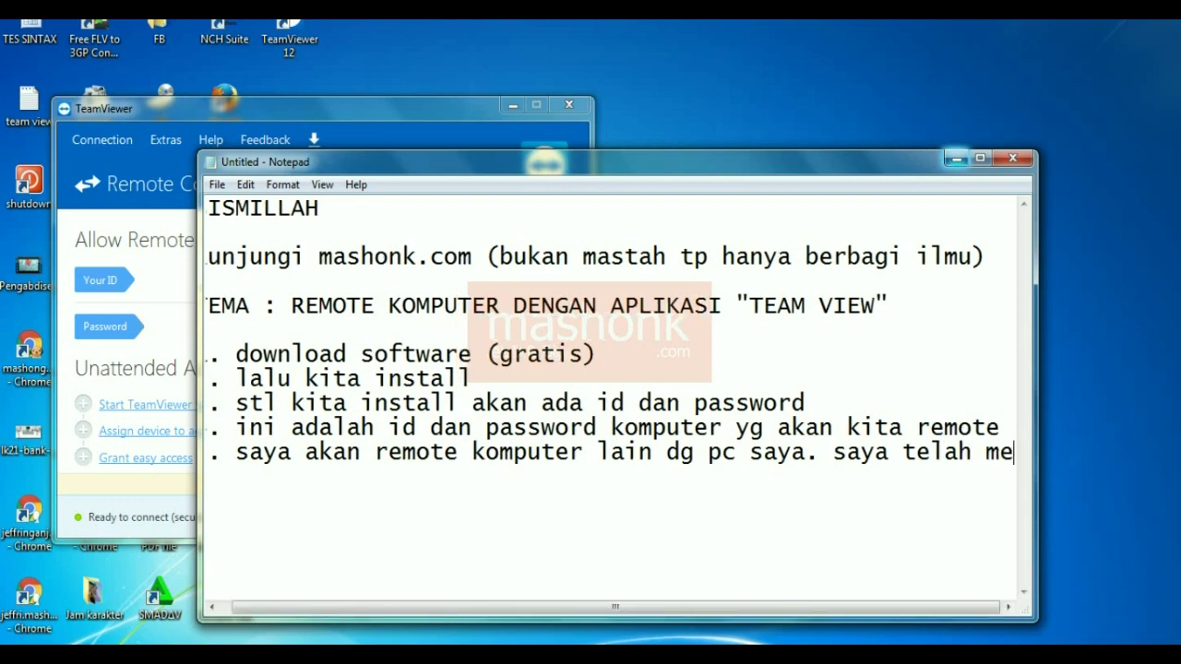
pyautogui.write('ndapatkan')
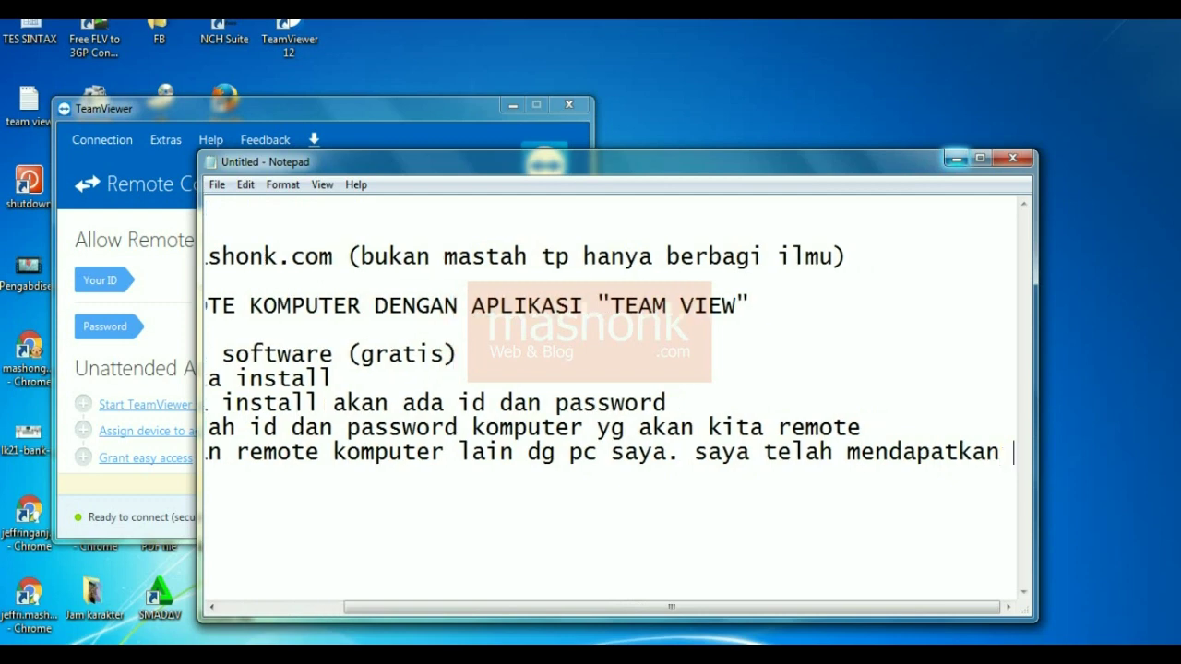
pyautogui.write(' id ')
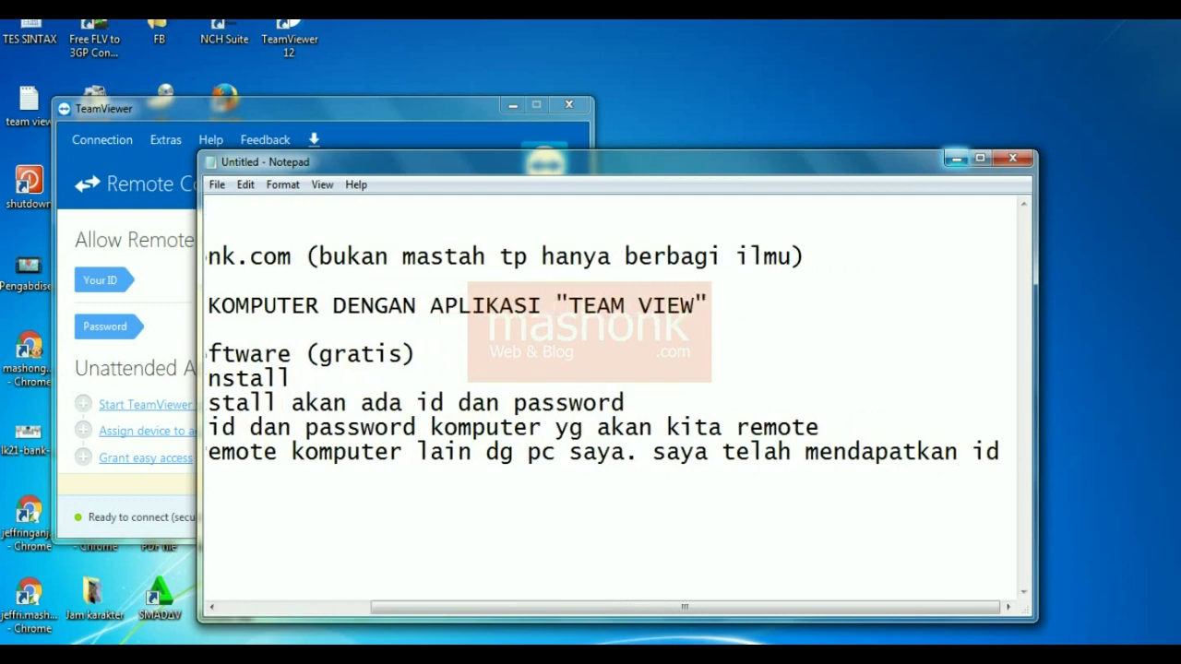
pyautogui.write('dan passwordnya')
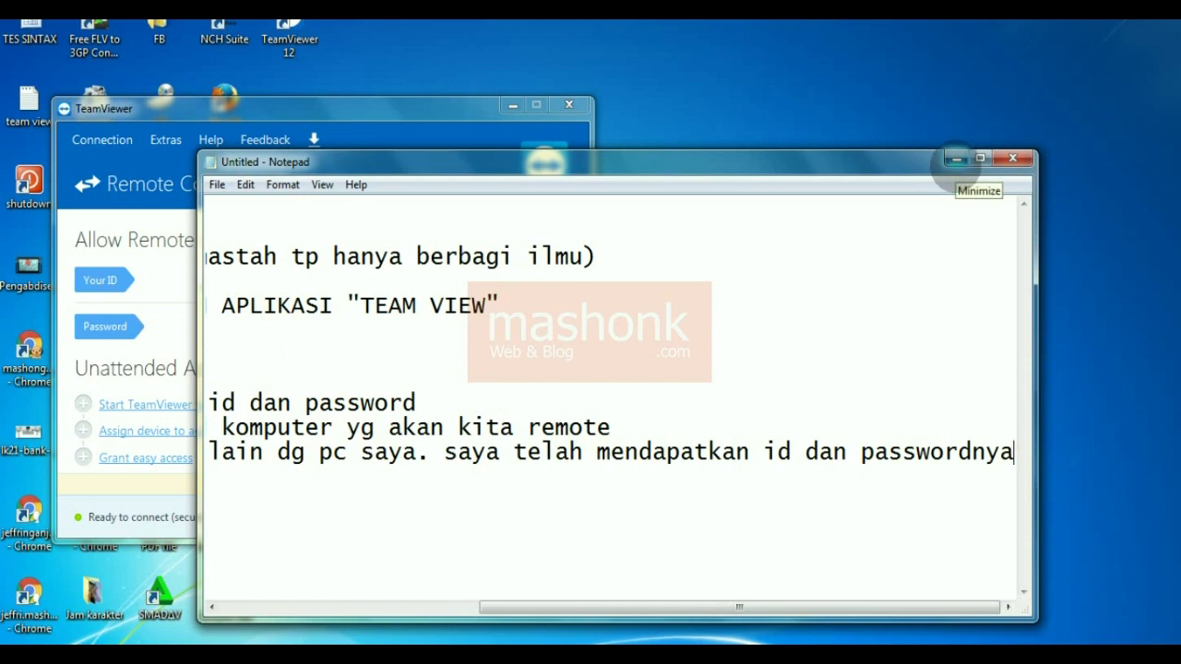
pyautogui.click(956, 160)
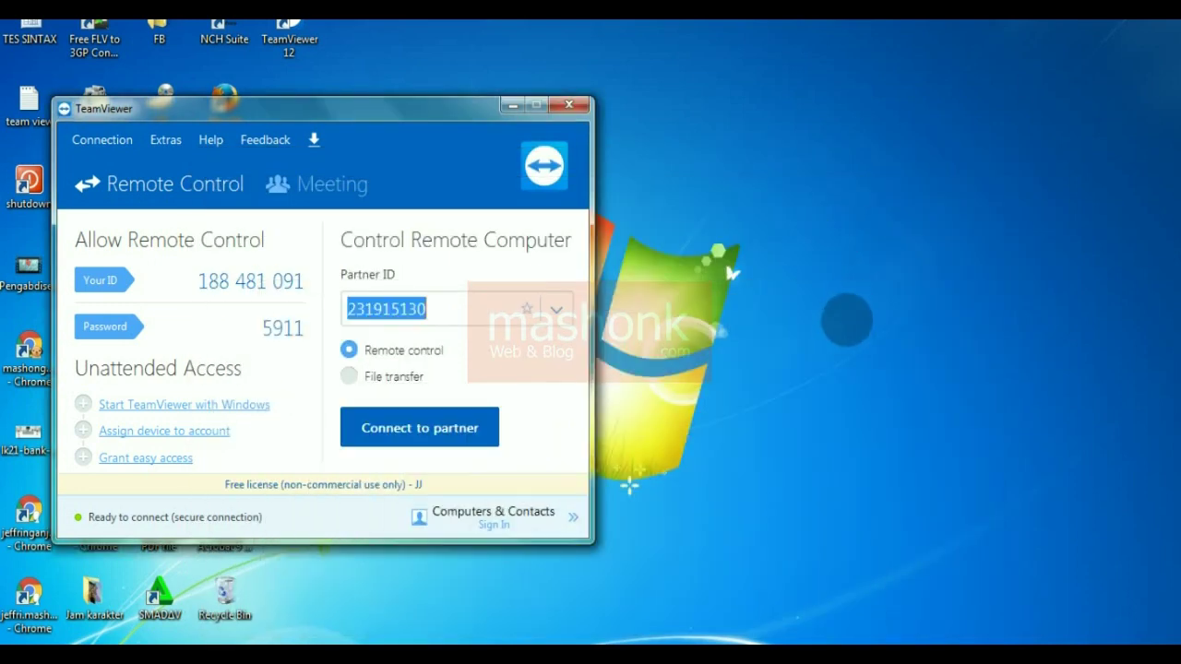
pyautogui.click(453, 308)
pyautogui.moveTo(469, 308); pyautogui.dragTo(337, 316)
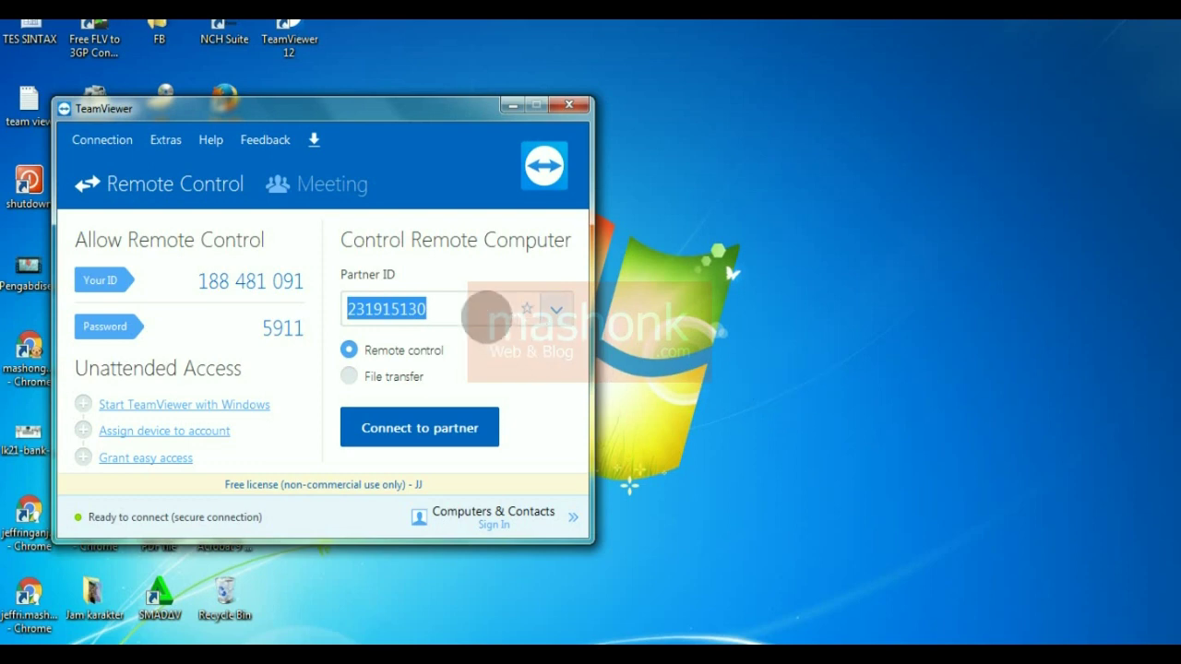
pyautogui.click(555, 309)
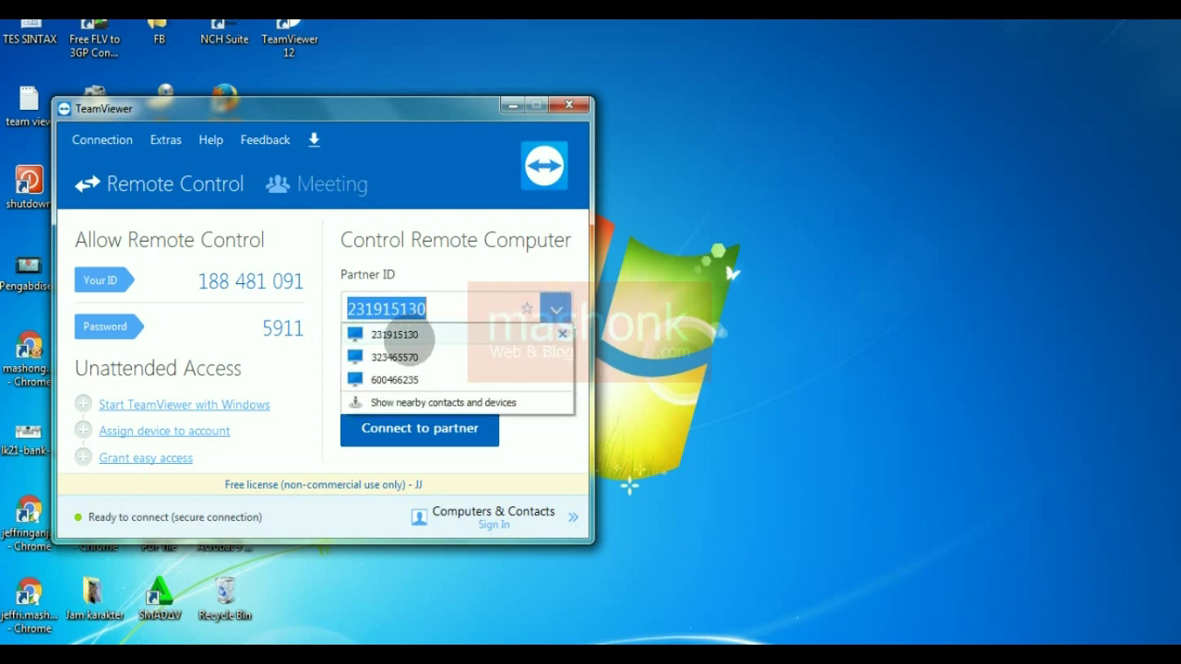
pyautogui.click(405, 339)
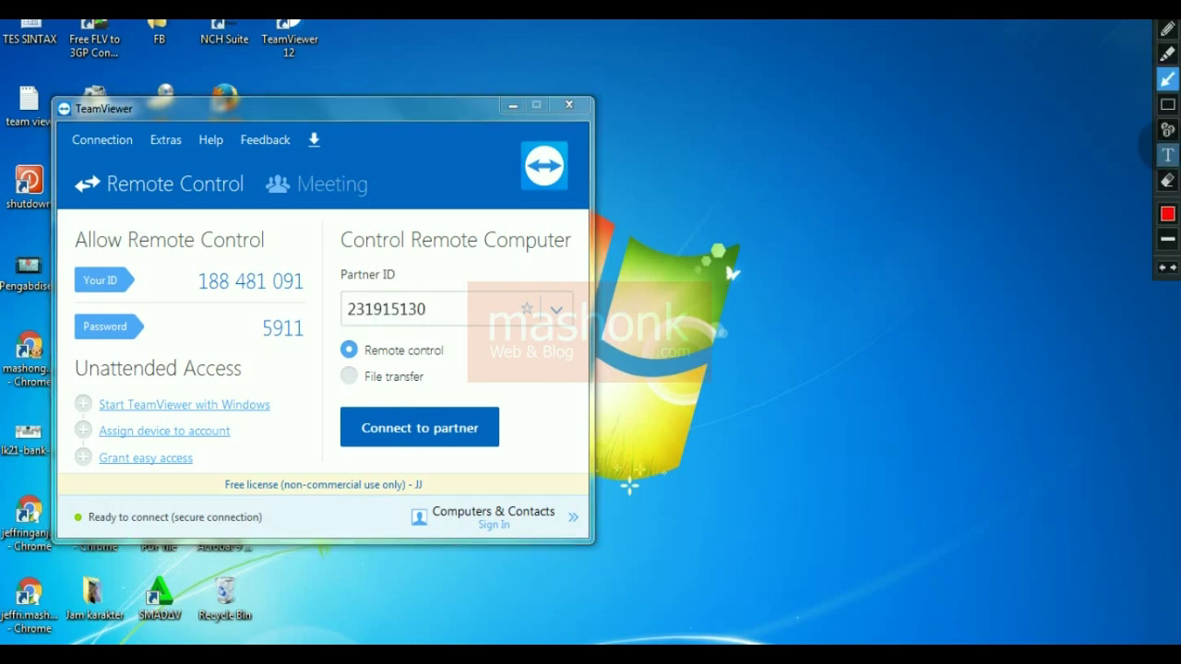
pyautogui.click(1167, 104)
pyautogui.moveTo(328, 398)
pyautogui.mouseDown()
pyautogui.moveTo(472, 468)
pyautogui.moveTo(512, 455)
pyautogui.mouseUp()
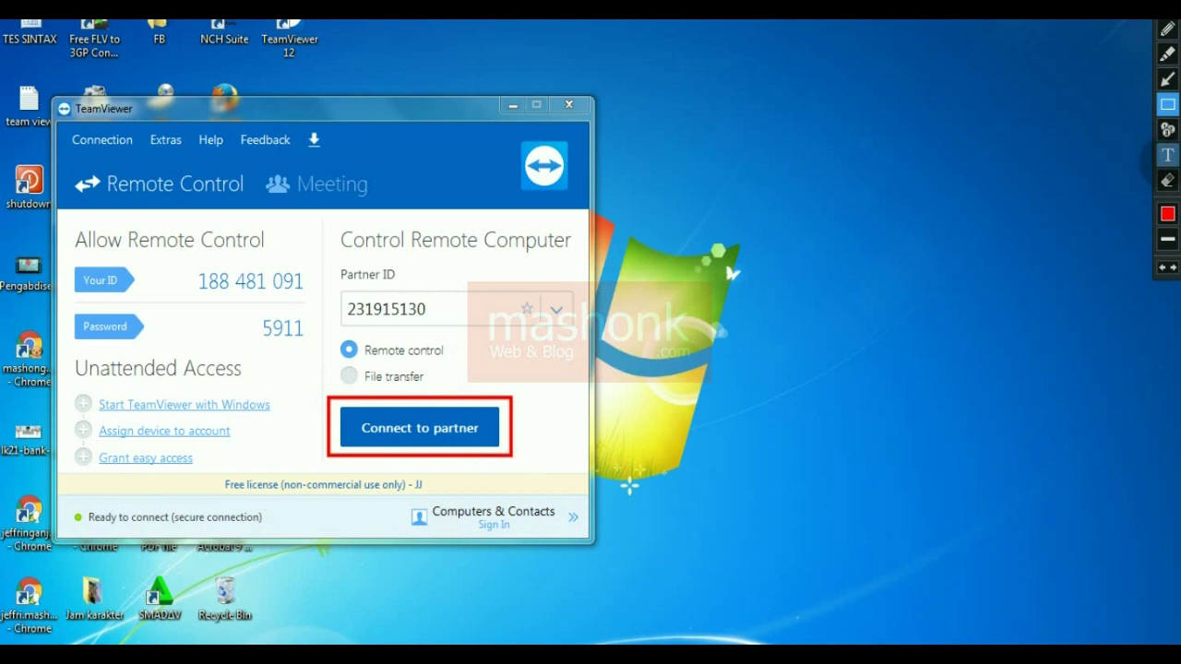
pyautogui.click(1166, 155)
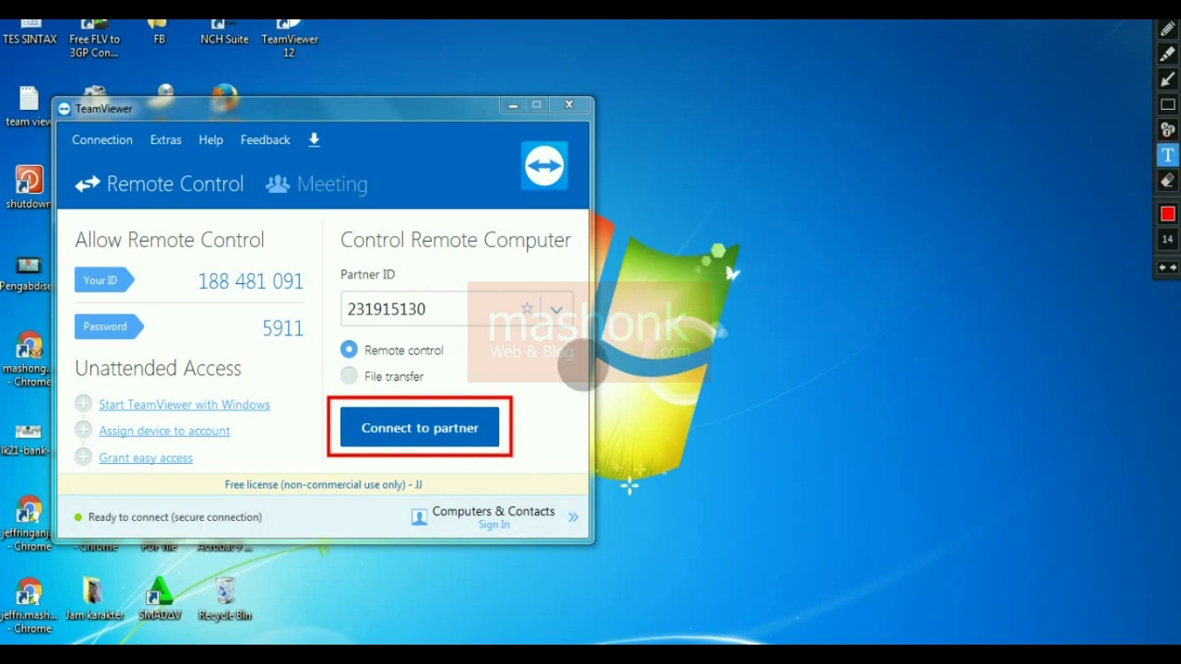
pyautogui.click(550, 425)
pyautogui.write('klik')
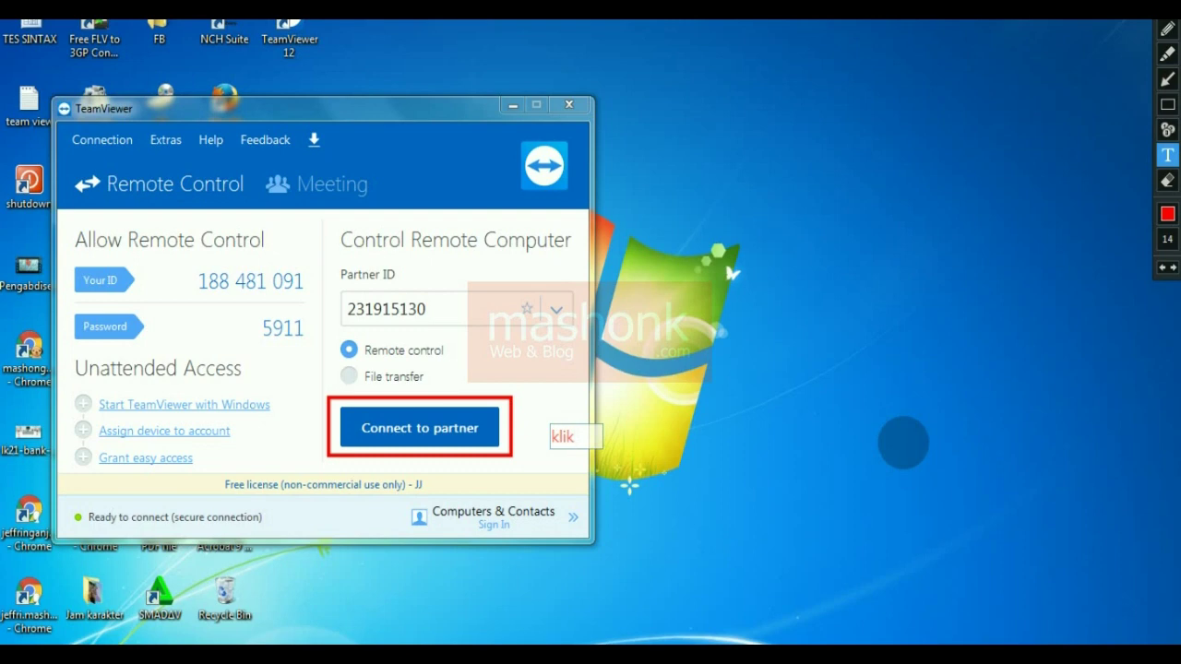
pyautogui.click(903, 443)
pyautogui.press('Escape')
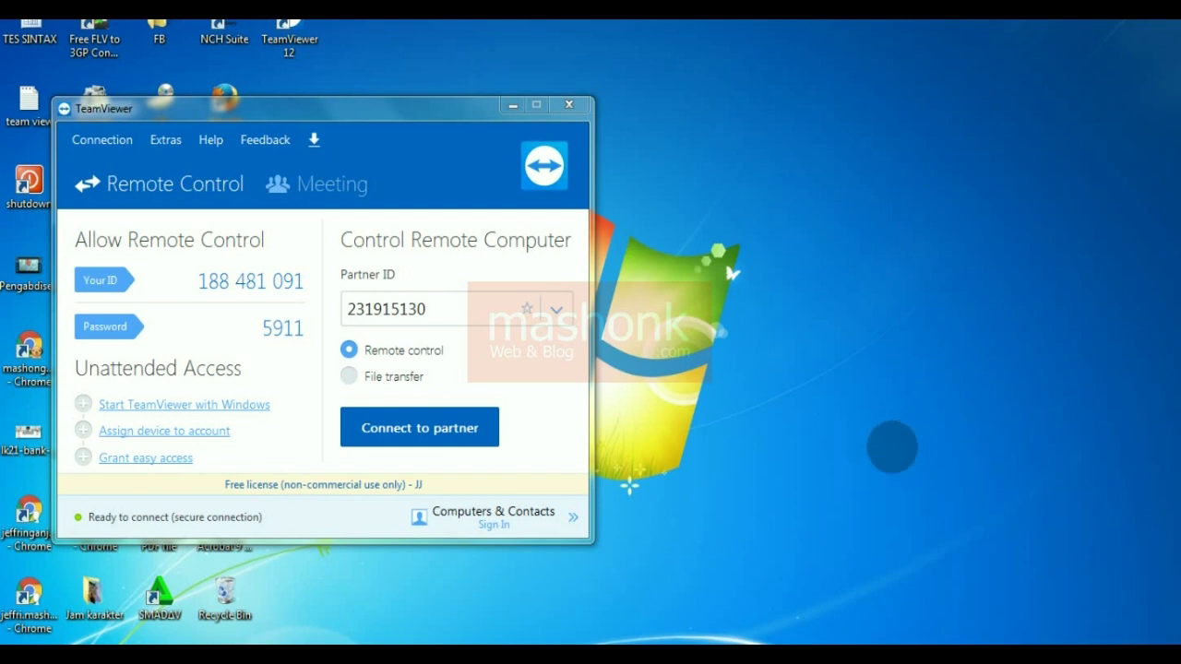
pyautogui.moveTo(461, 475)
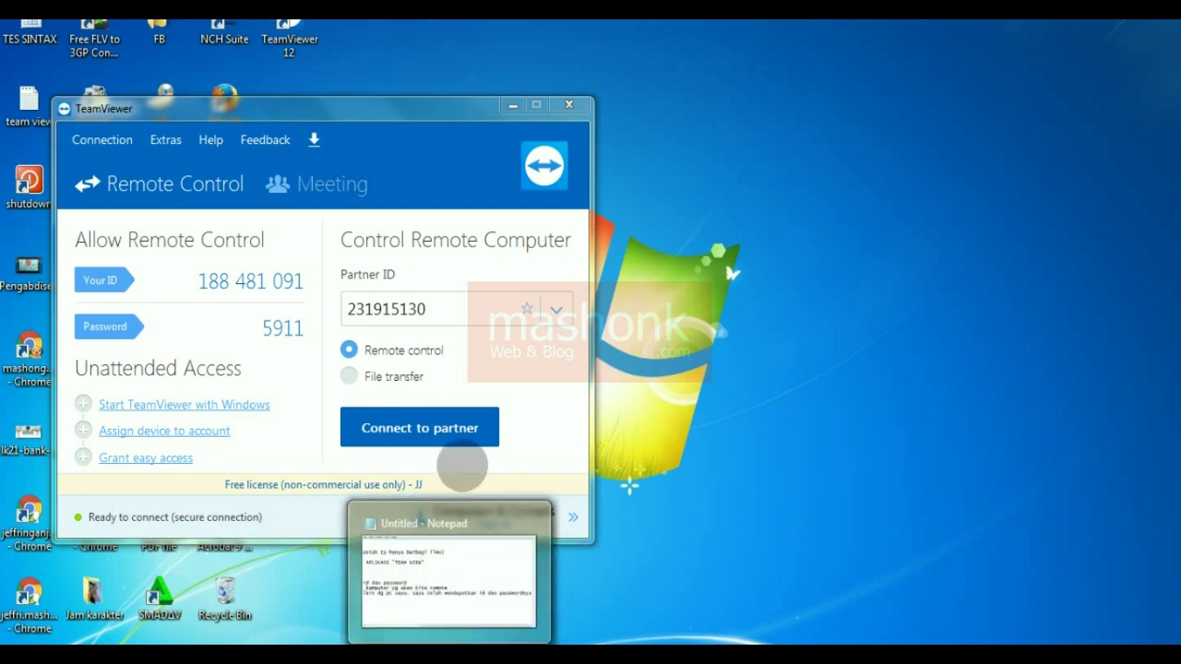
# Connect to the partner and draw a red box around the Password field.
pyautogui.click(461, 427)
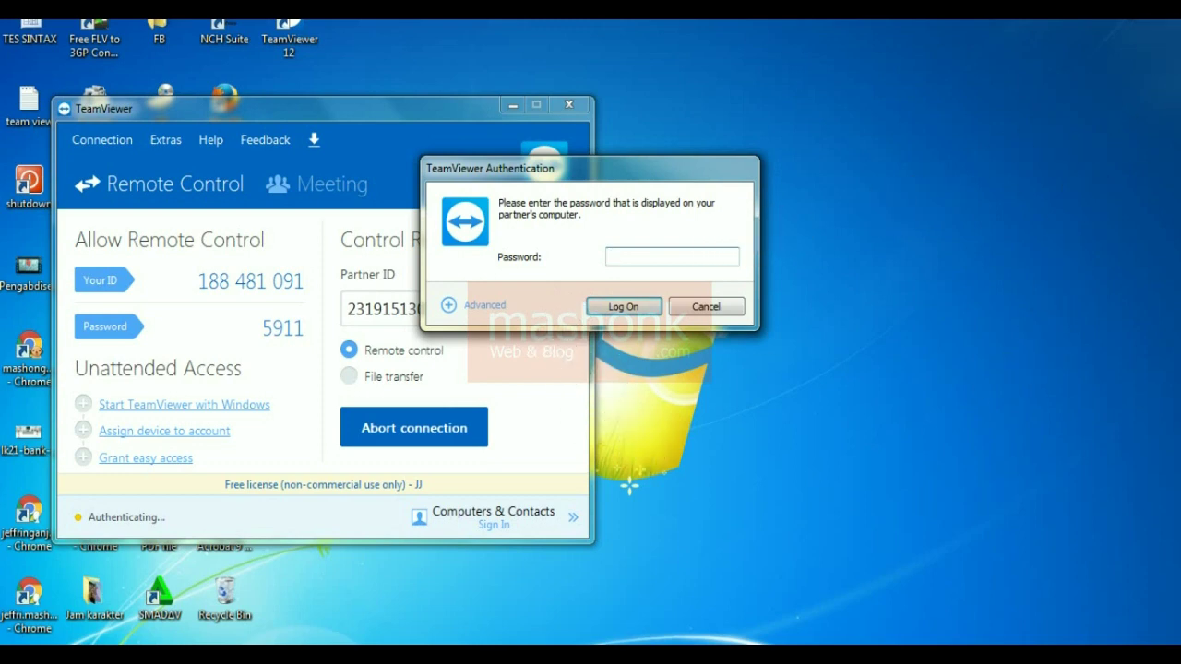
pyautogui.hotkey('ctrl', 'shift', 'd')
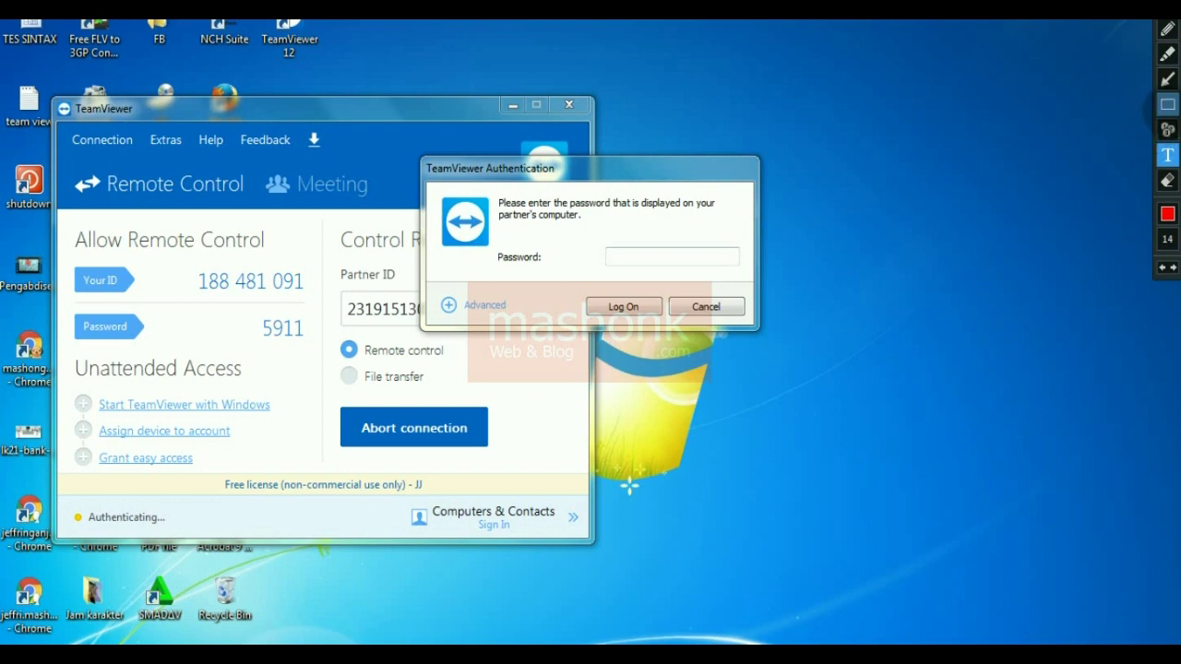
pyautogui.moveTo(595, 232)
pyautogui.mouseDown()
pyautogui.moveTo(679, 276)
pyautogui.moveTo(752, 274)
pyautogui.mouseUp()
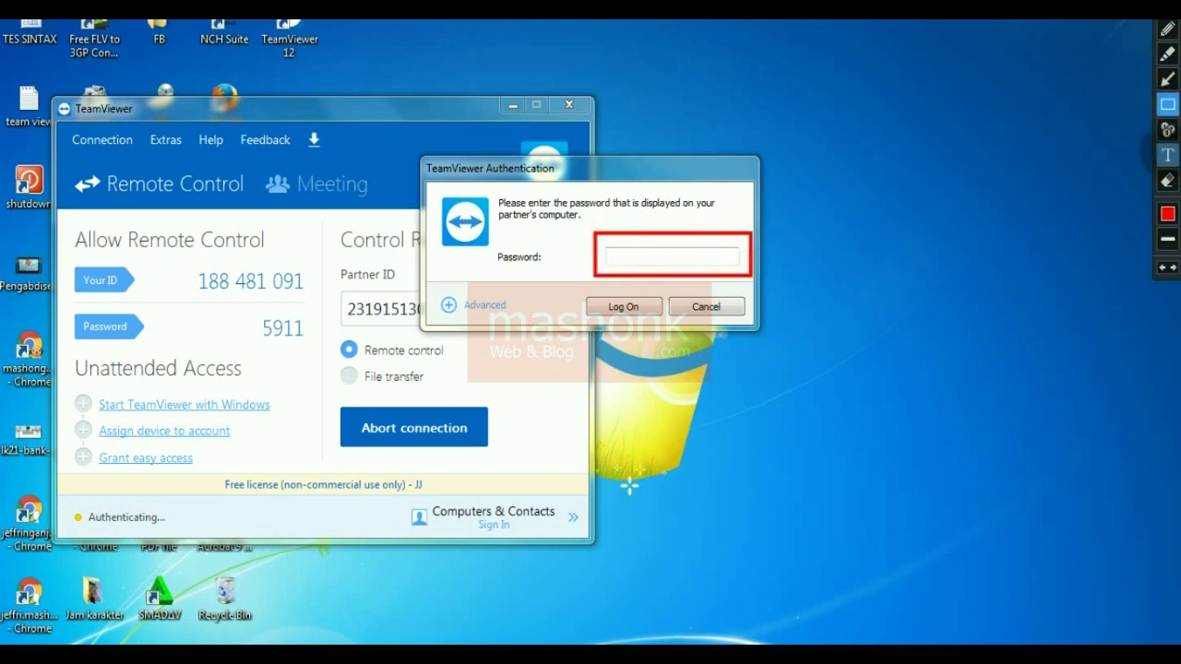
# Label it 'masukan password dari komputer target', then clear the annotations.
pyautogui.click(1167, 155)
pyautogui.click(800, 250)
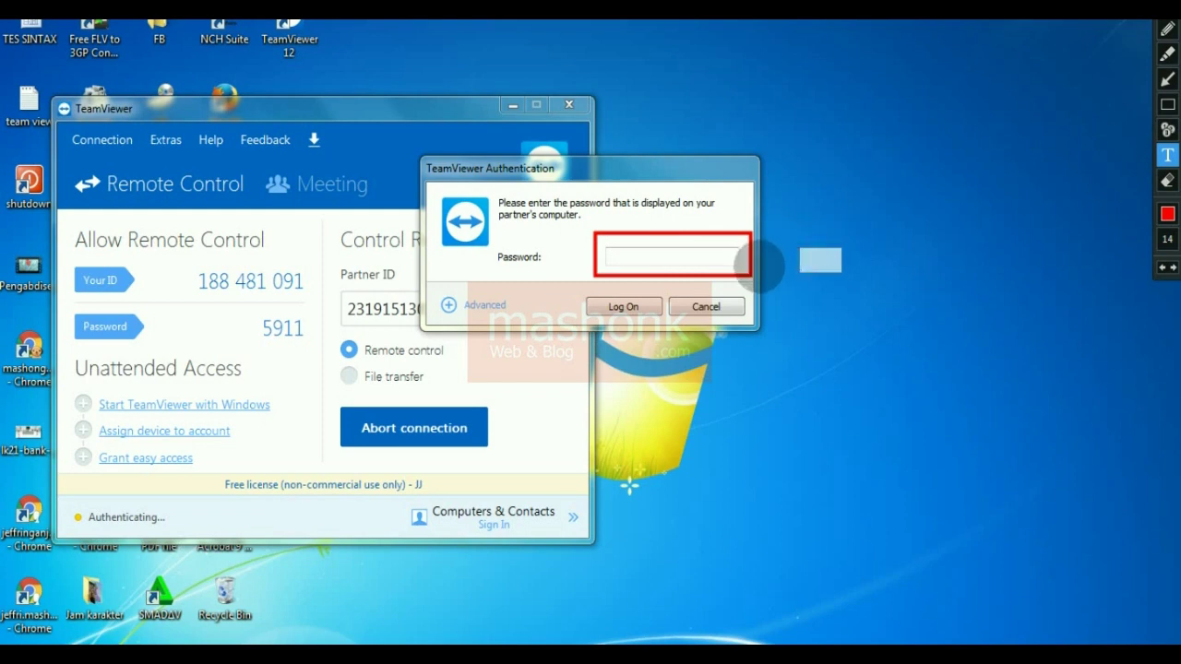
pyautogui.write('masukan')
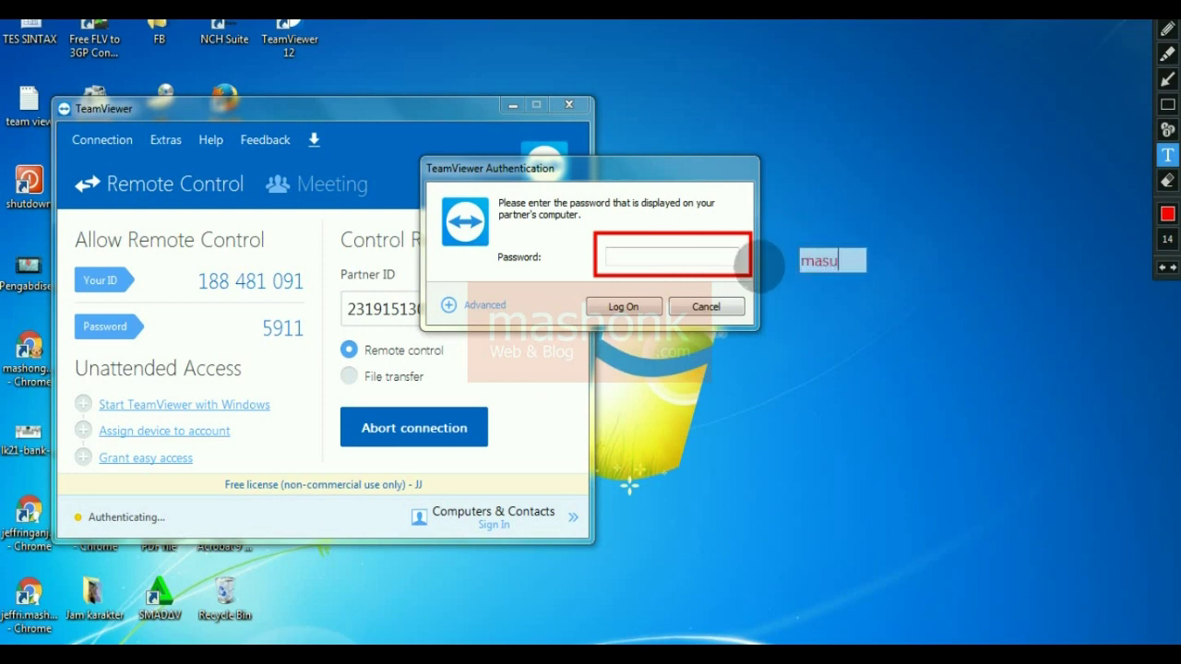
pyautogui.write('pa')
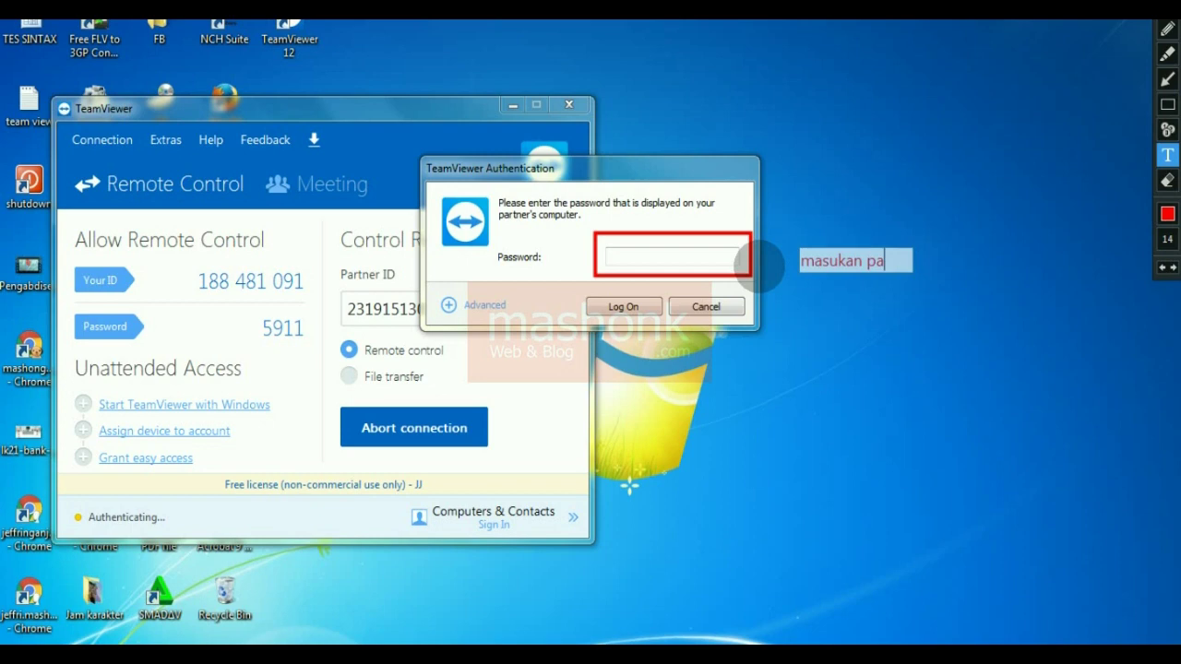
pyautogui.write('ssword ')
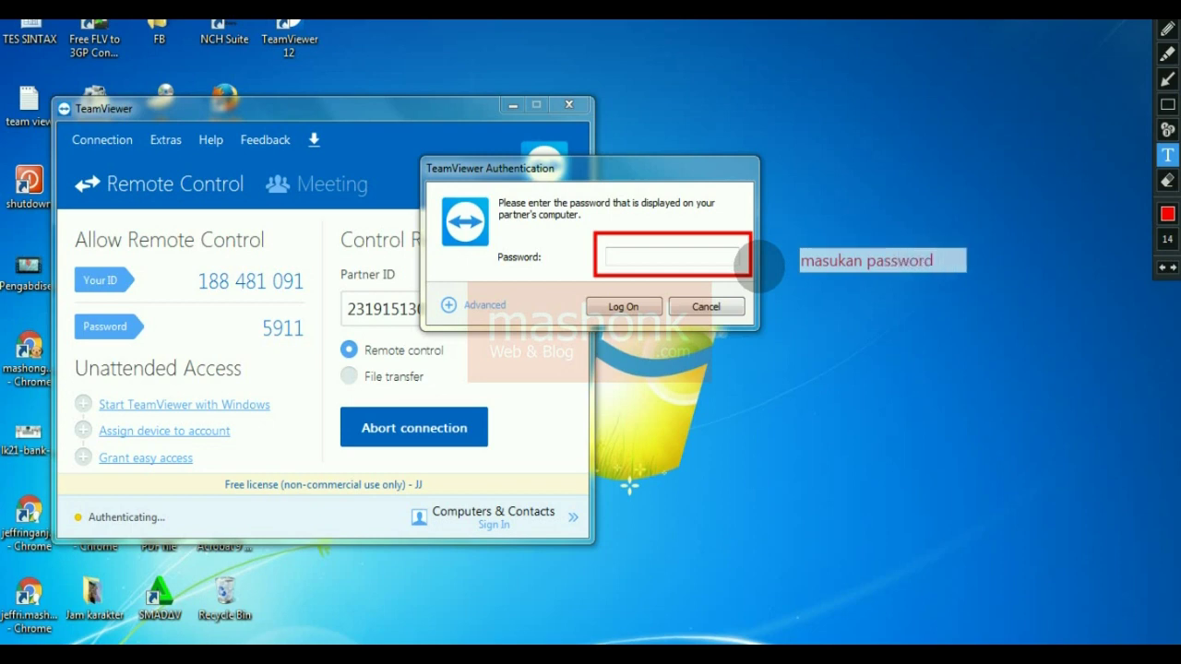
pyautogui.write('da')
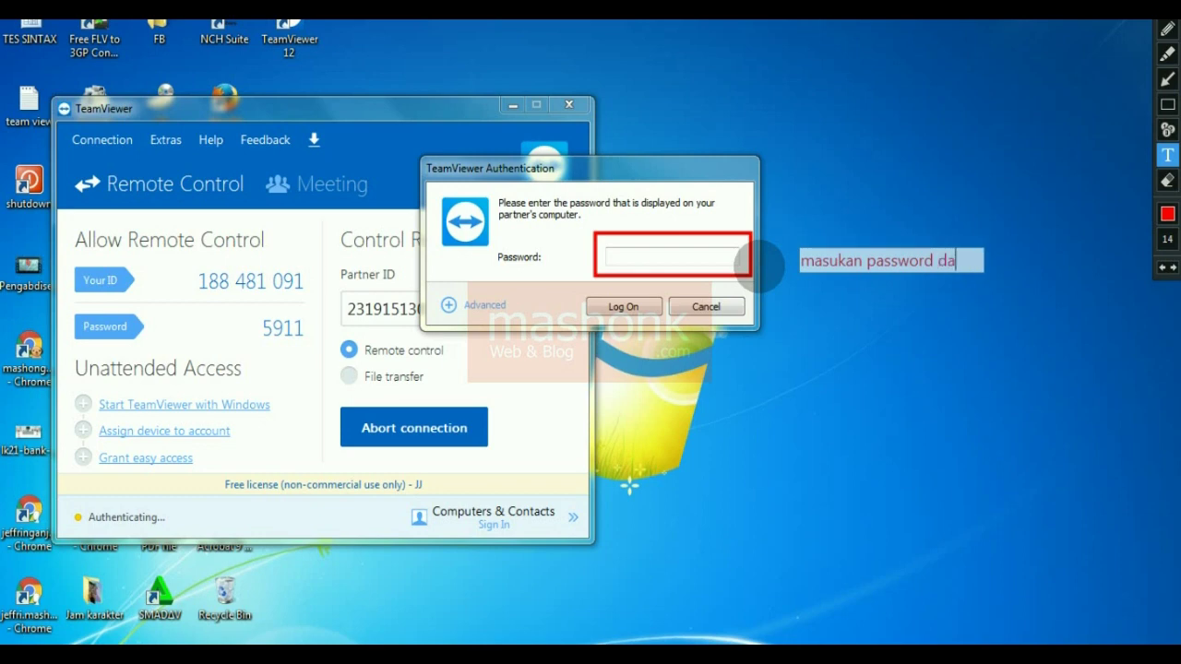
pyautogui.write('ri k')
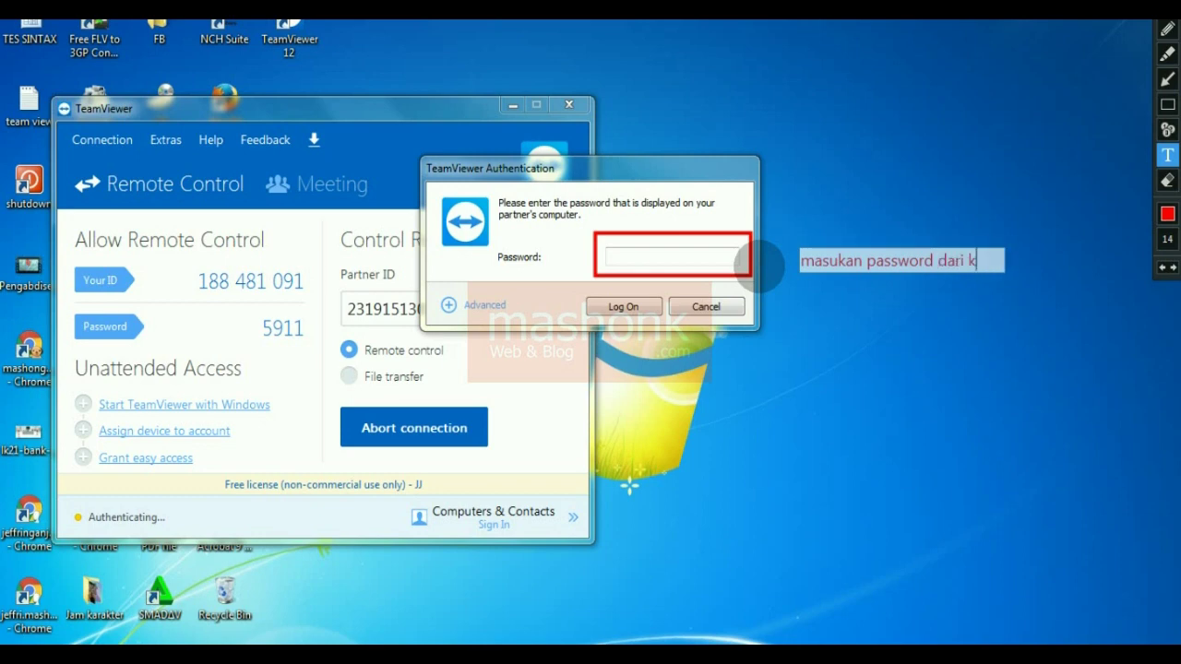
pyautogui.write('omputer')
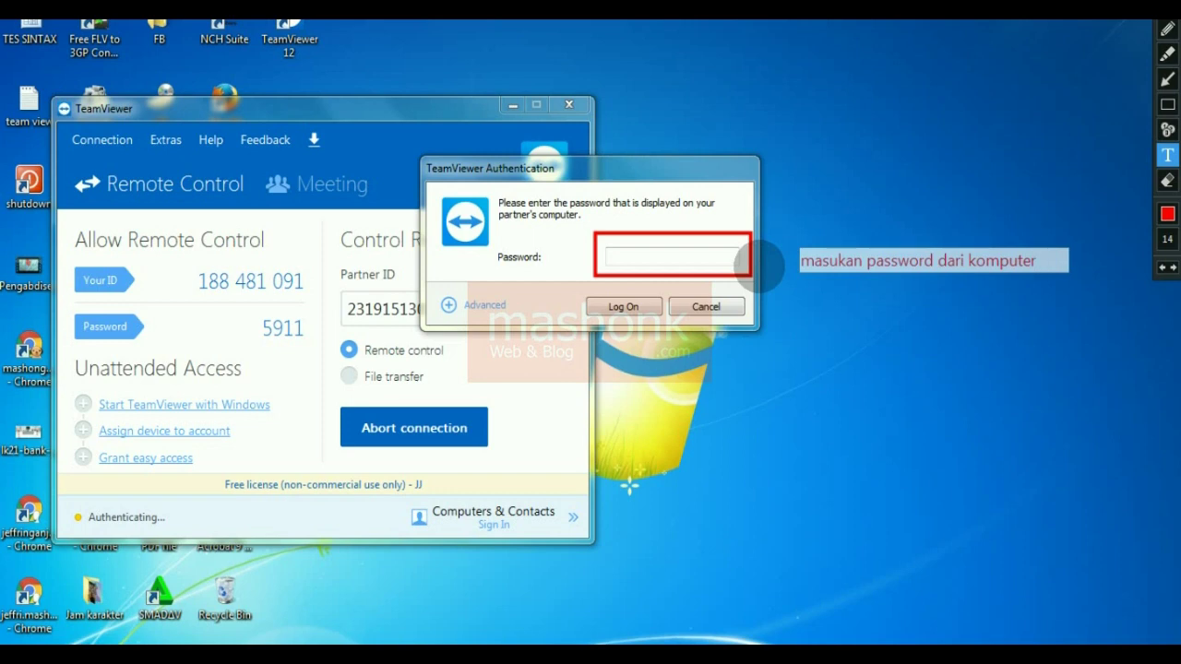
pyautogui.write(' target')
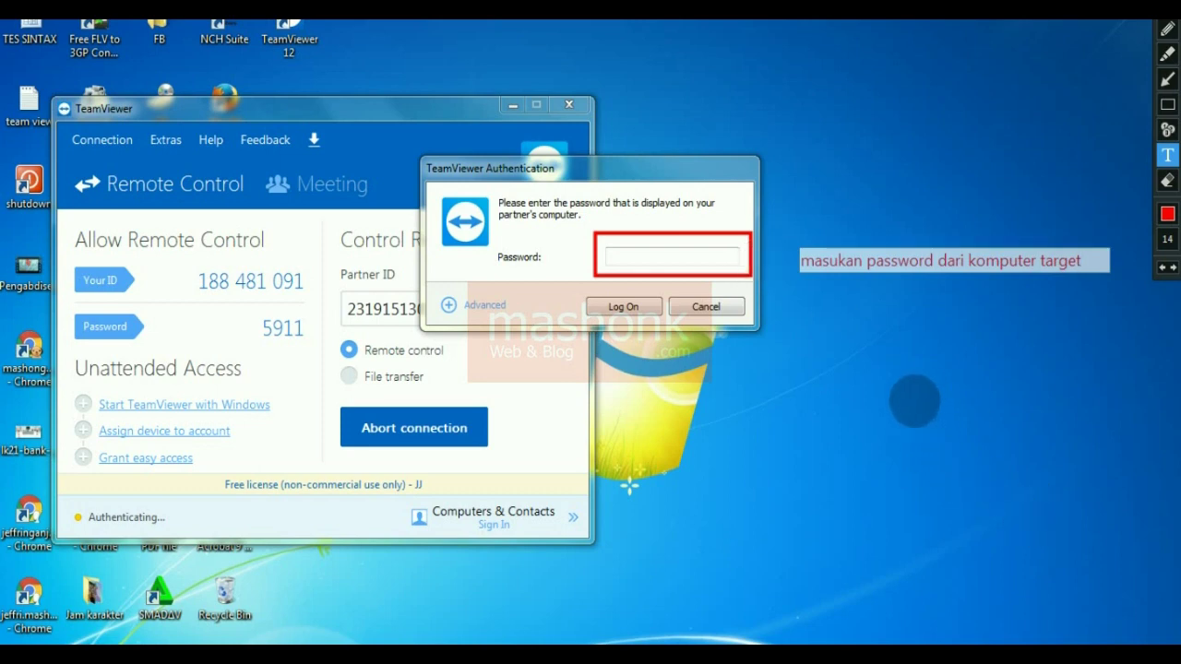
pyautogui.press('Escape')
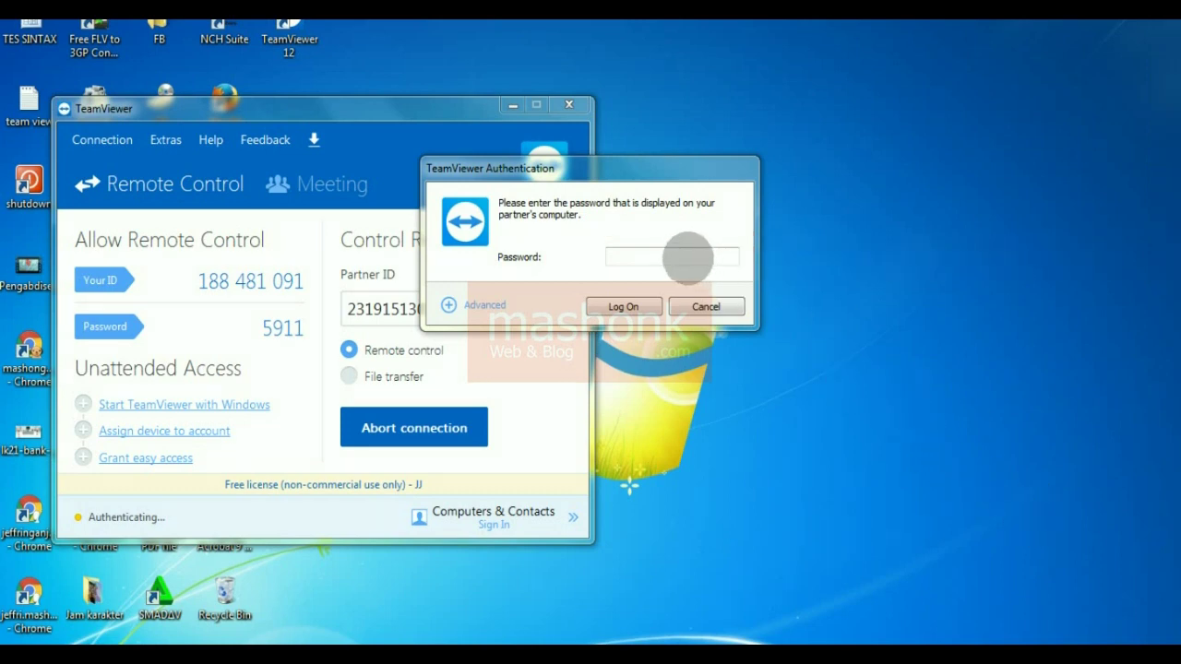
# Enter the partner computer's password and log on.
pyautogui.click(687, 257)
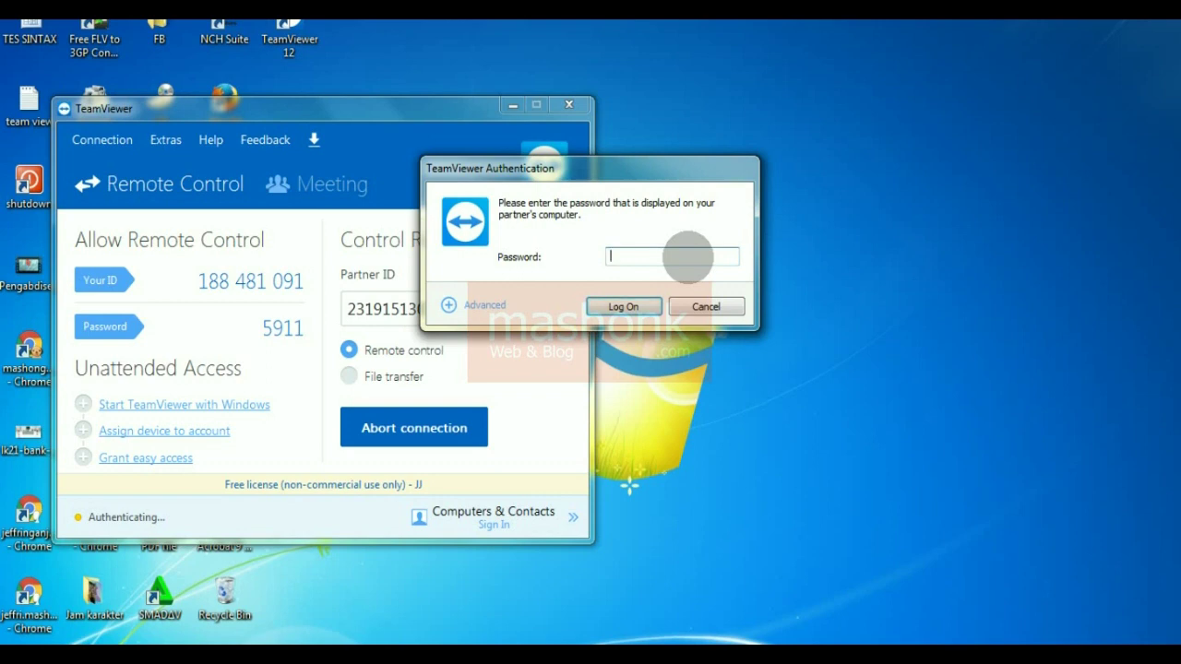
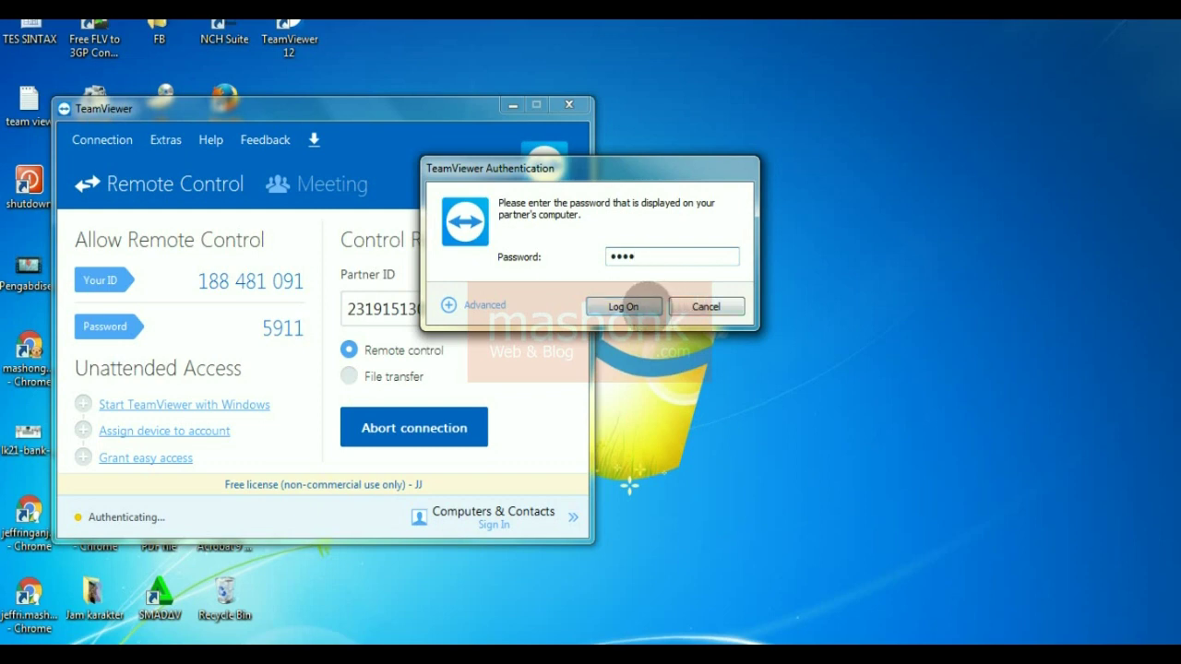
pyautogui.click(648, 307)
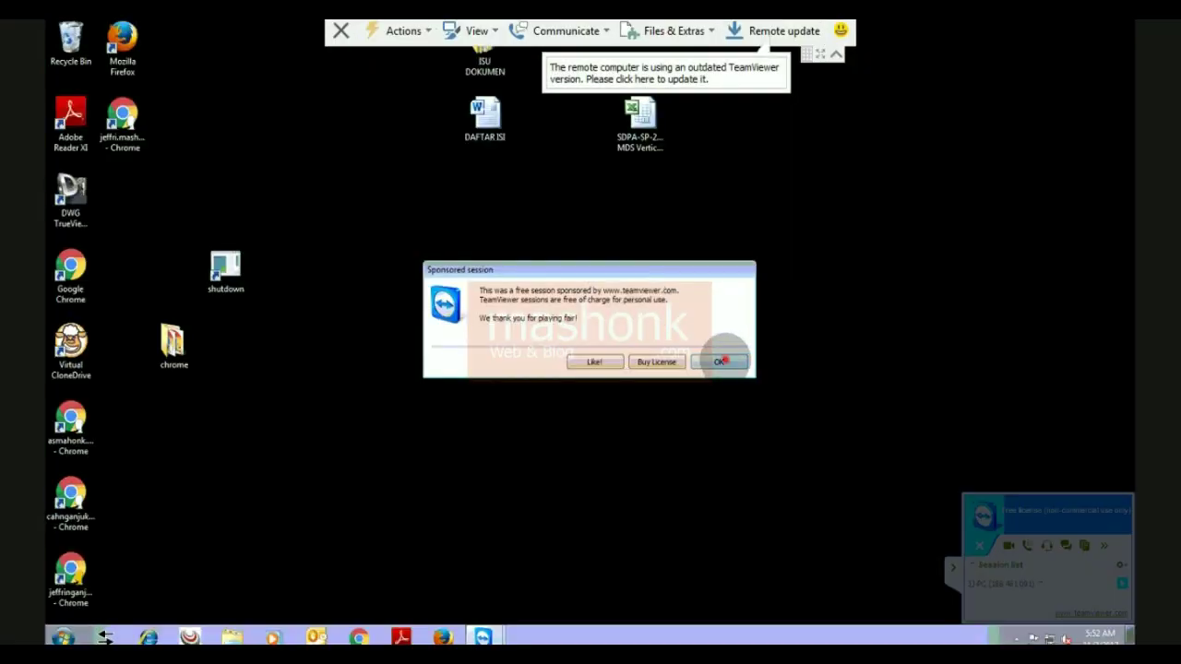
# Click OK on the Sponsored session notice and return to the Notepad notes.
pyautogui.click(718, 361)
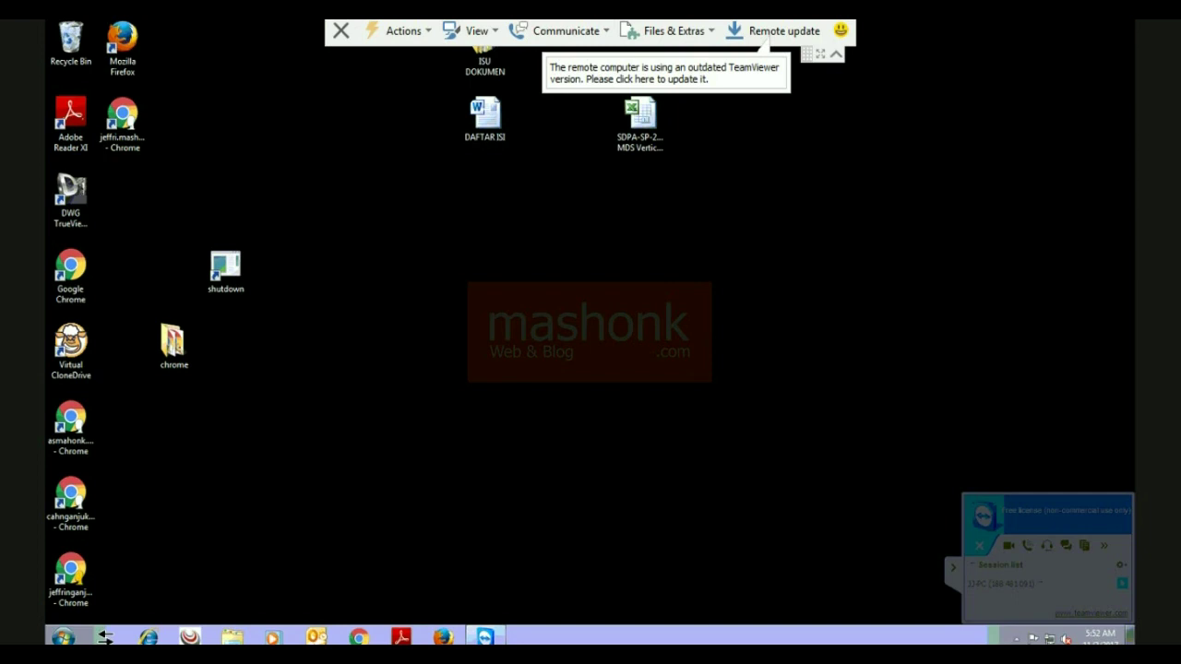
pyautogui.click(435, 609)
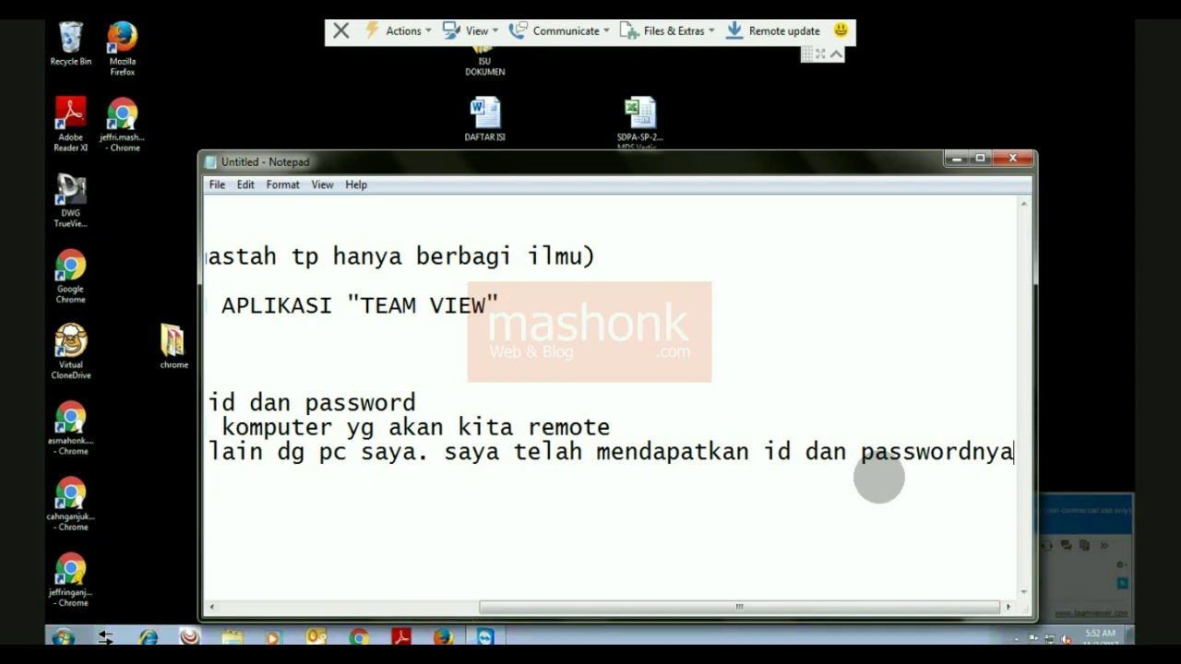
# Note the result: 'akan muncul layar dari komputer target.....sukses!!!!!!'.
pyautogui.write('s')
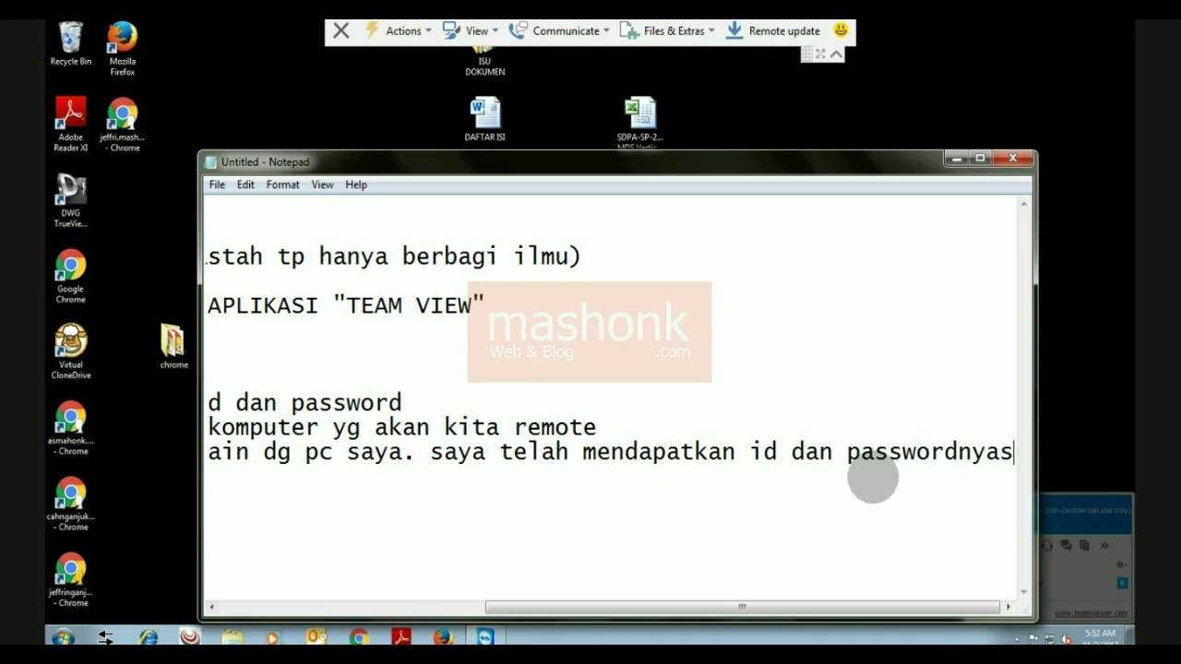
pyautogui.press('BackSpace')
pyautogui.press('Return')
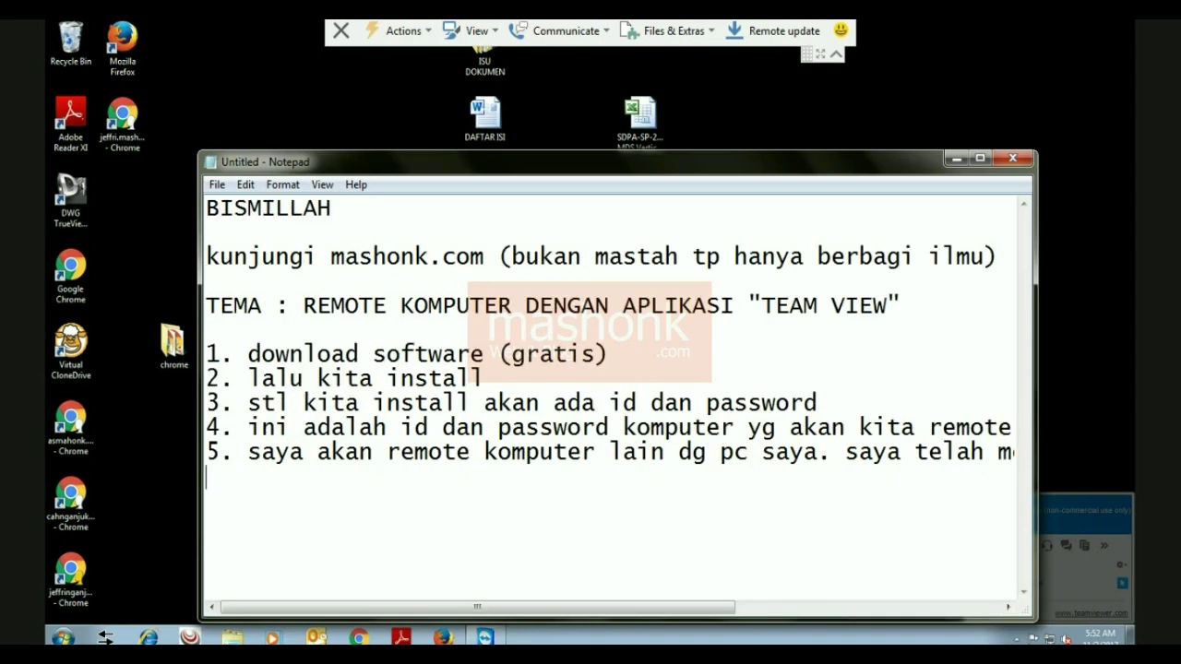
pyautogui.click(253, 492)
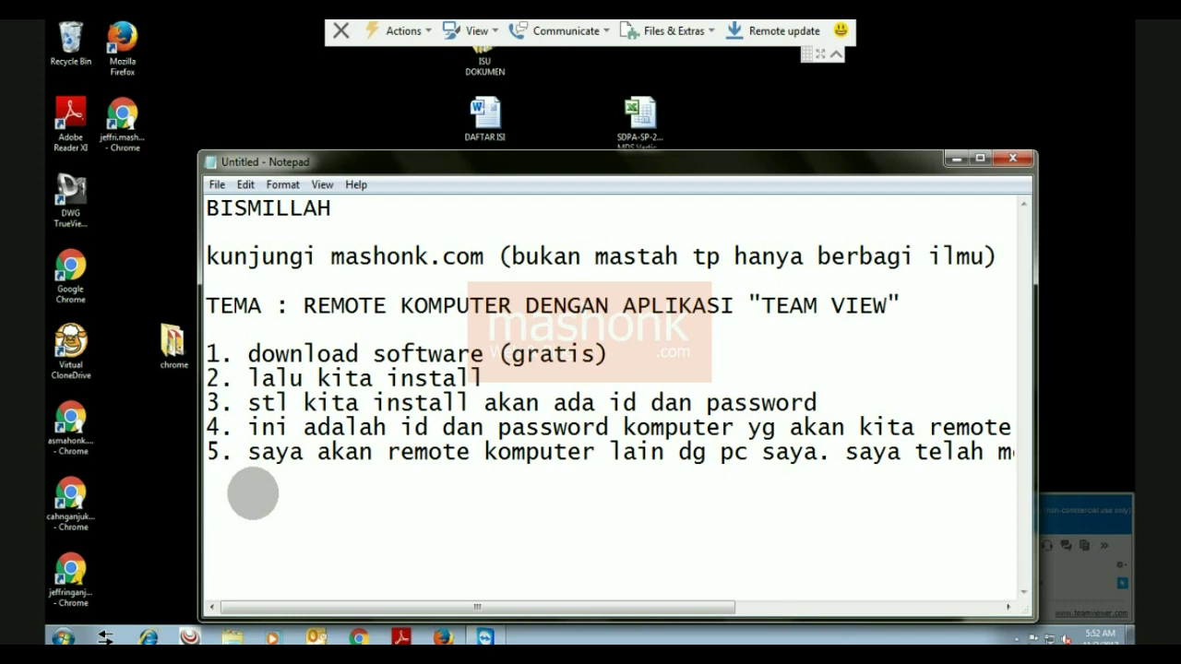
pyautogui.write('komp')
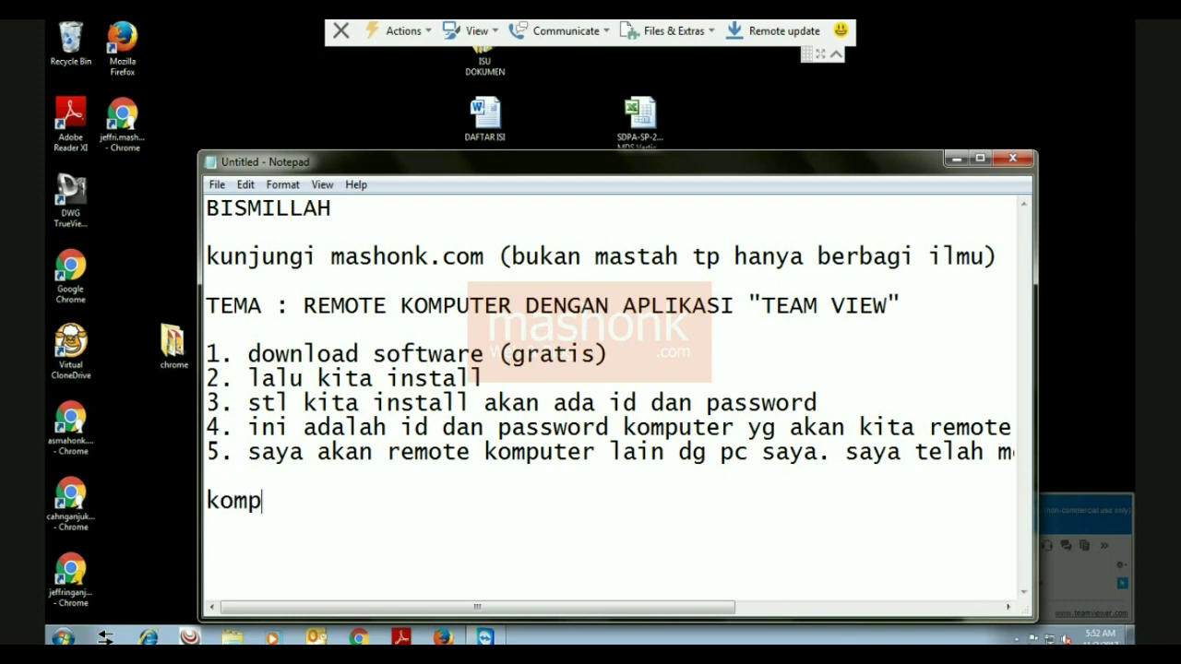
pyautogui.press('BackSpace')
pyautogui.press('BackSpace')
pyautogui.press('BackSpace')
pyautogui.press('BackSpace')
pyautogui.write('akan muncul ')
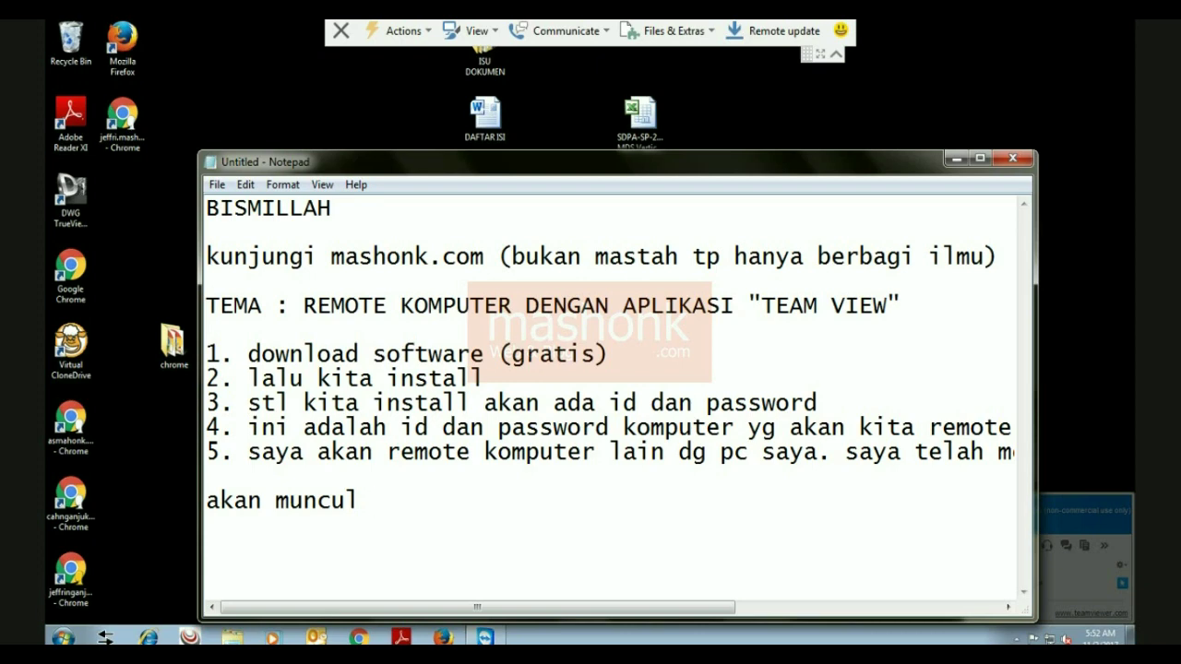
pyautogui.write('layar dari komputer target')
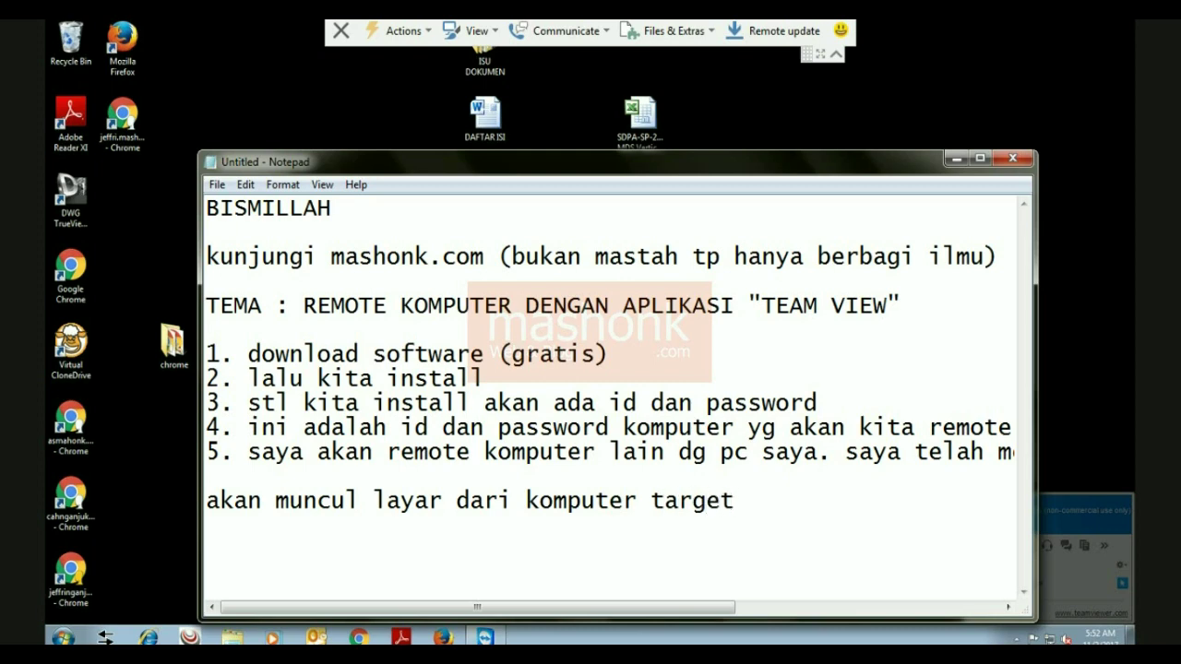
pyautogui.write('.....sukses')
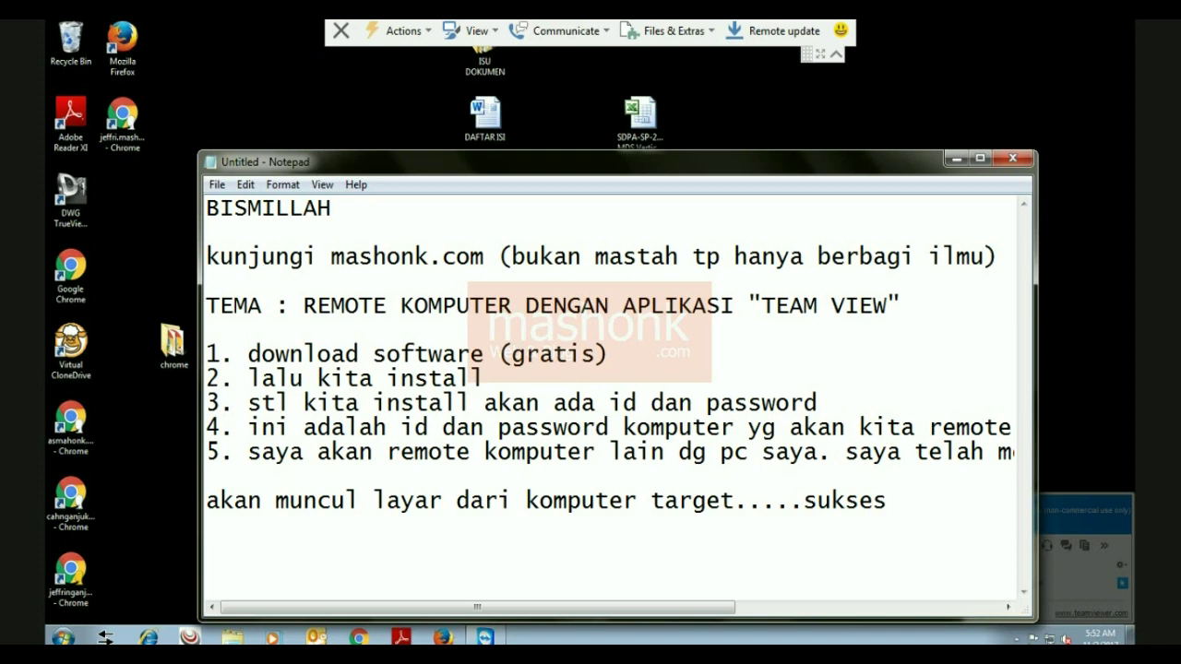
pyautogui.write('!!!!!!')
# Add 'btw syarat untuk melakukan ini adalah' and requirement 1: both devices must be online.
pyautogui.write('btw')
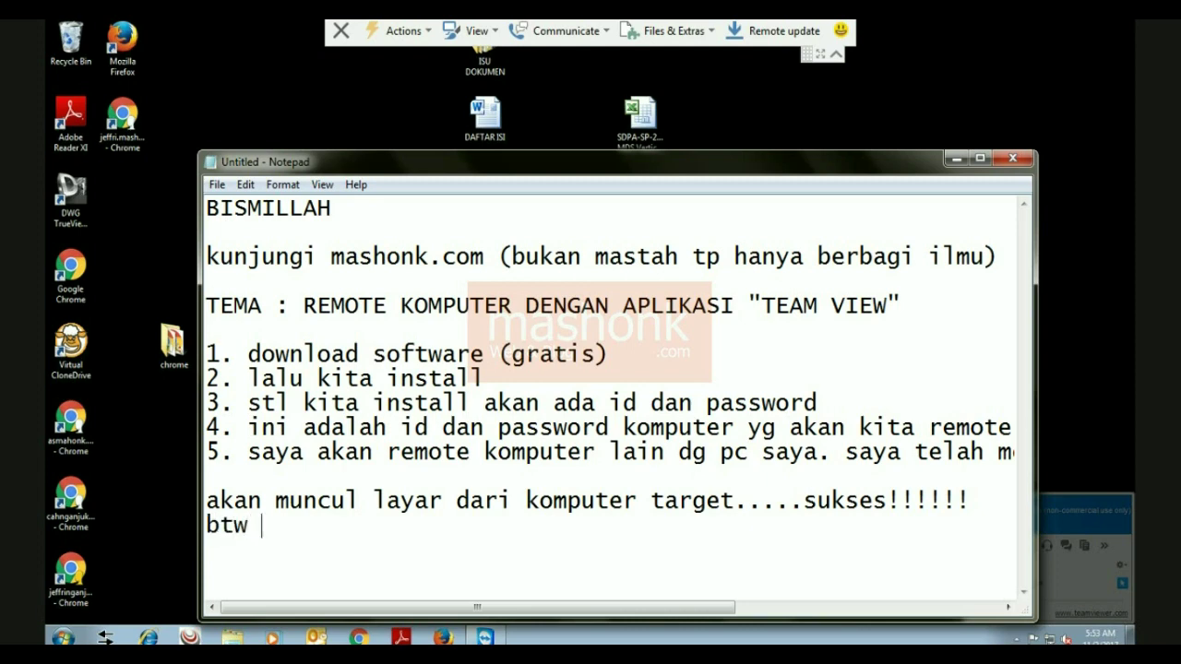
pyautogui.write(' y')
pyautogui.press('BackSpace')
pyautogui.write('syarat ')
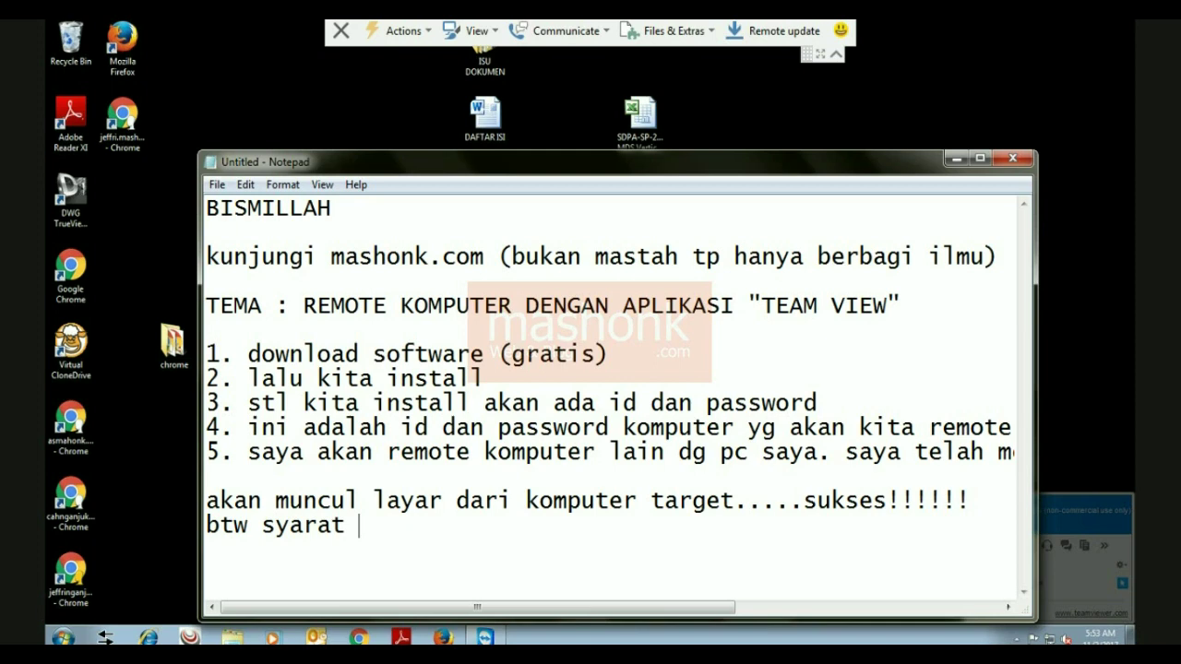
pyautogui.write('untuk me')
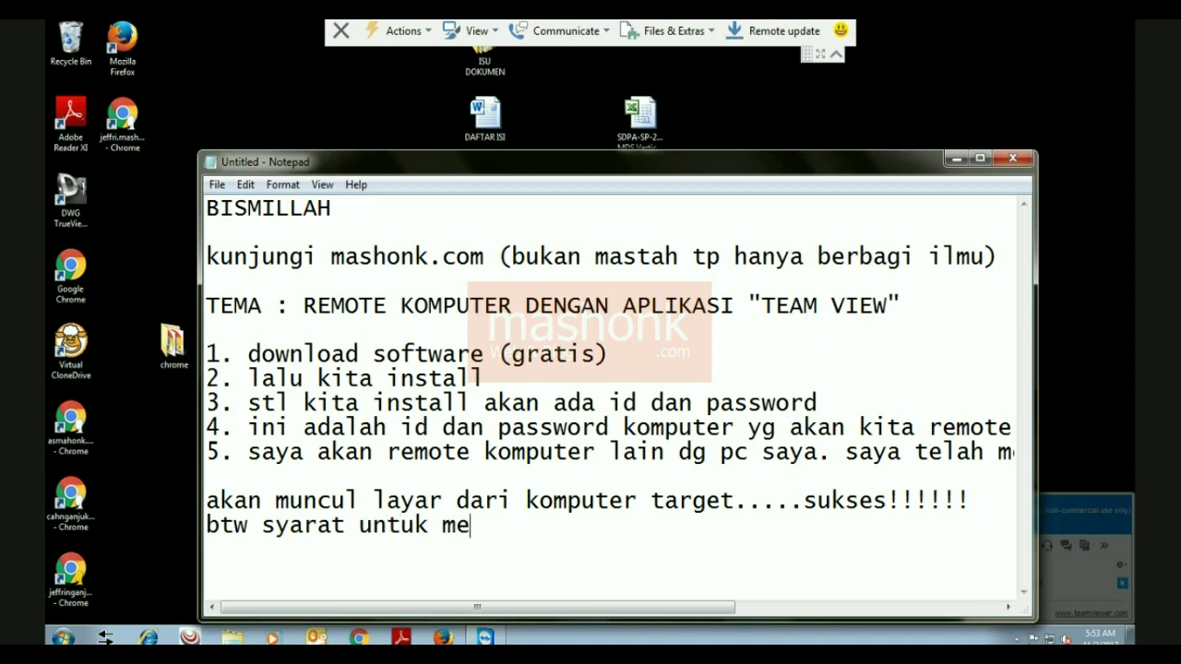
pyautogui.write('lakukan ')
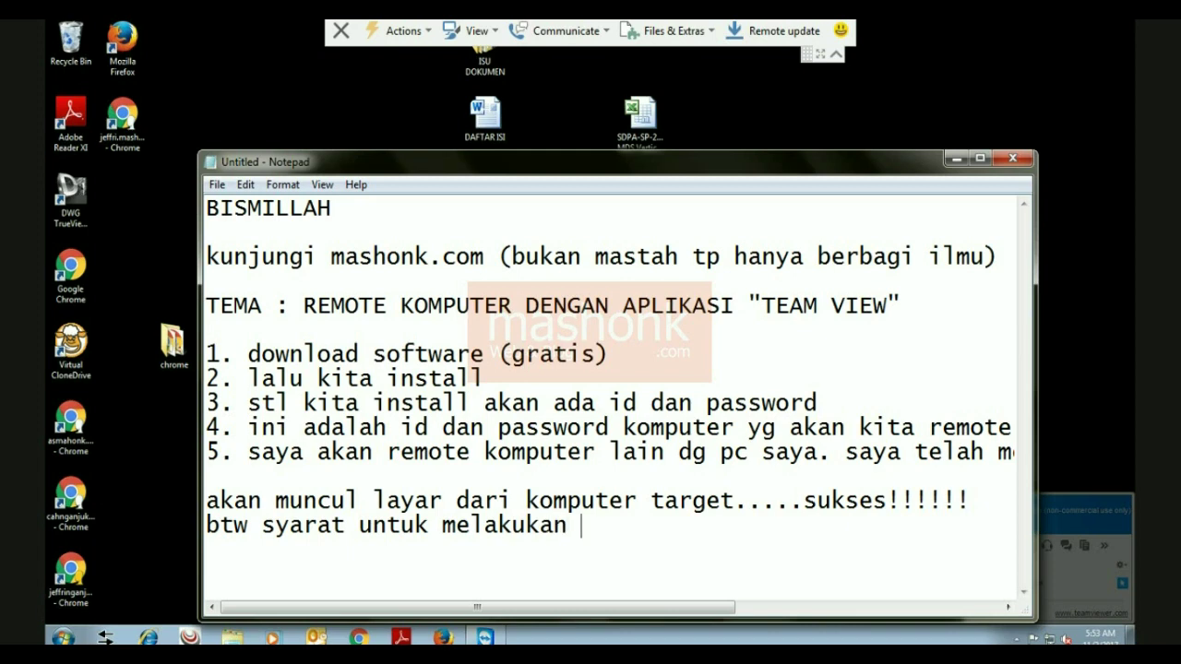
pyautogui.write('ini adalah')
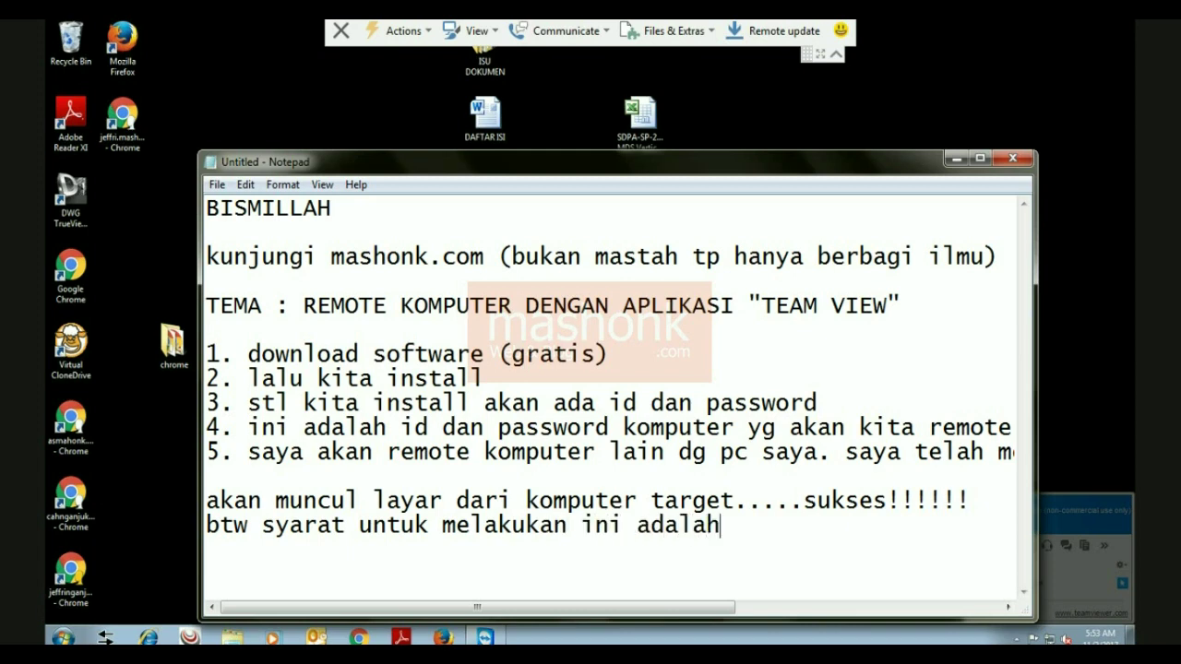
pyautogui.press('Return')
pyautogui.write('1.')
pyautogui.write('kedua')
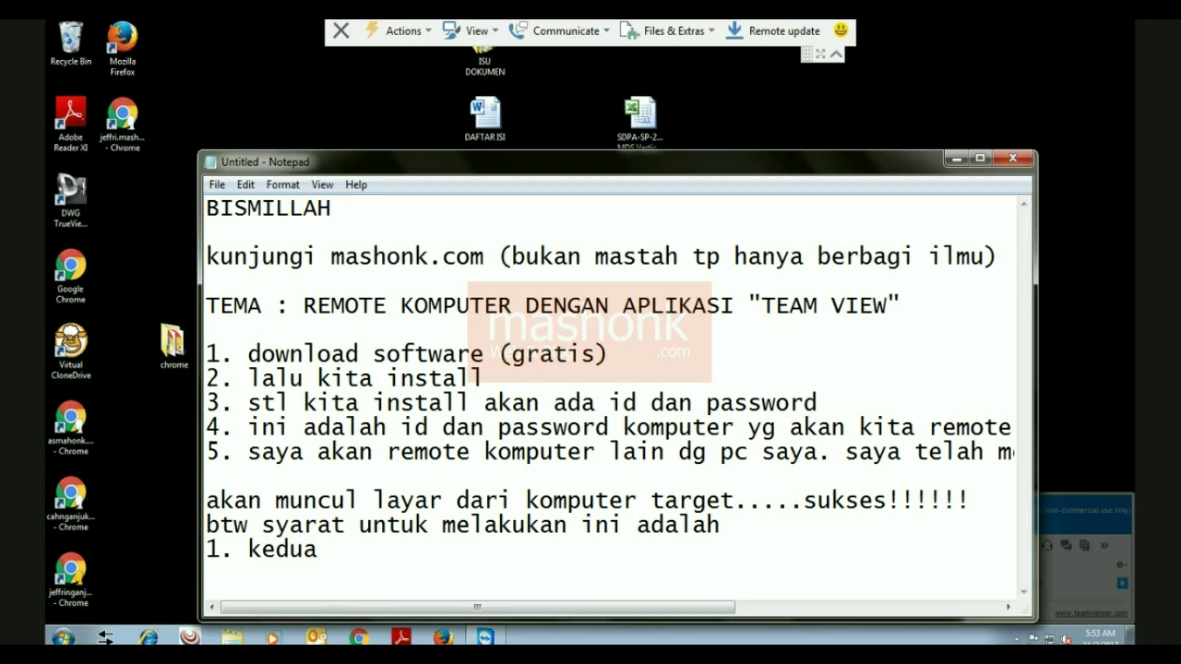
pyautogui.write(' komputer')
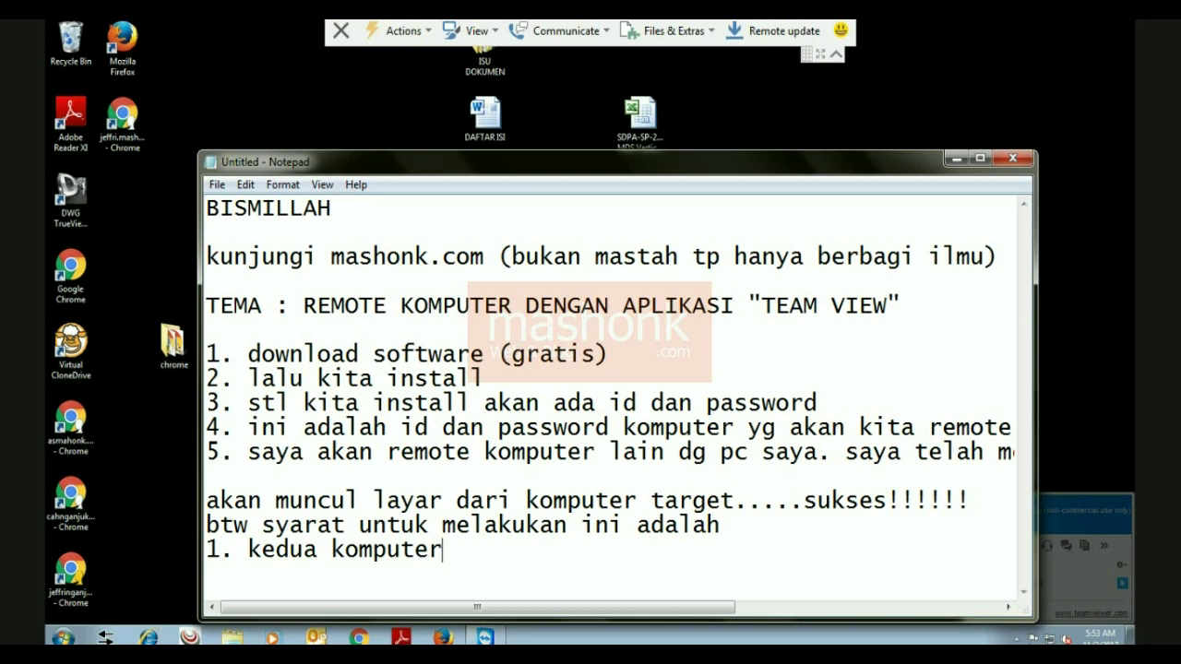
pyautogui.write('/gadget harus ')
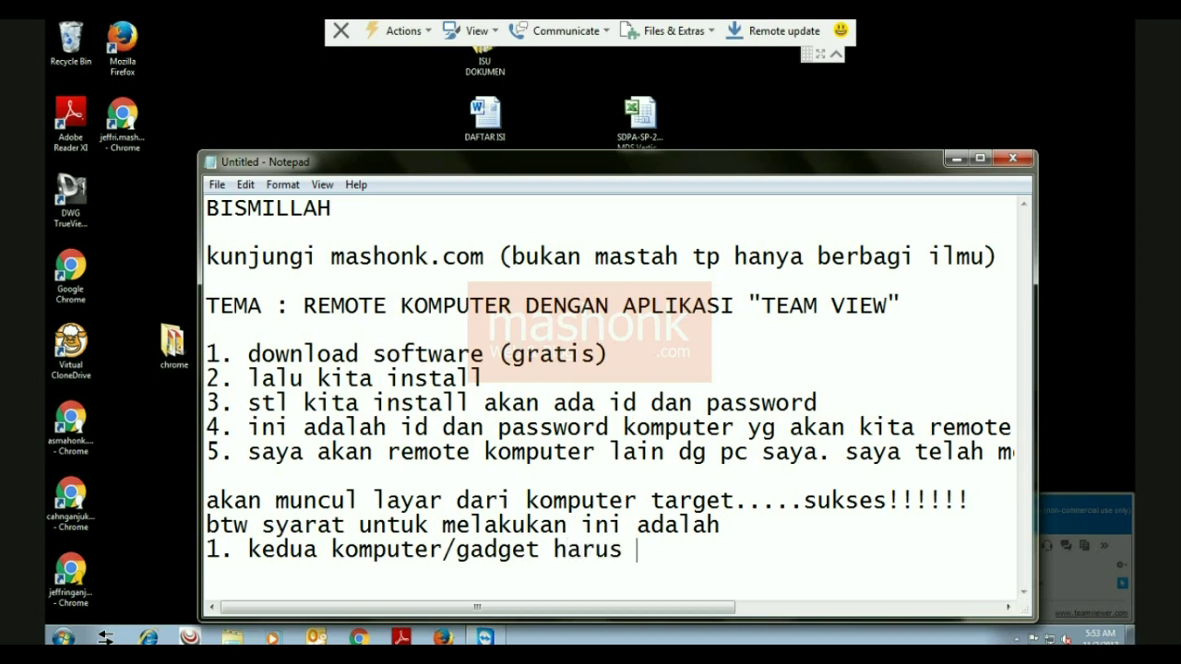
pyautogui.write('terhubung internet')
# Add requirement 2 (only computers can be remoted) and requirement 3 (a phone can remote a PC).
pyautogui.press('Return')
pyautogui.write('2')
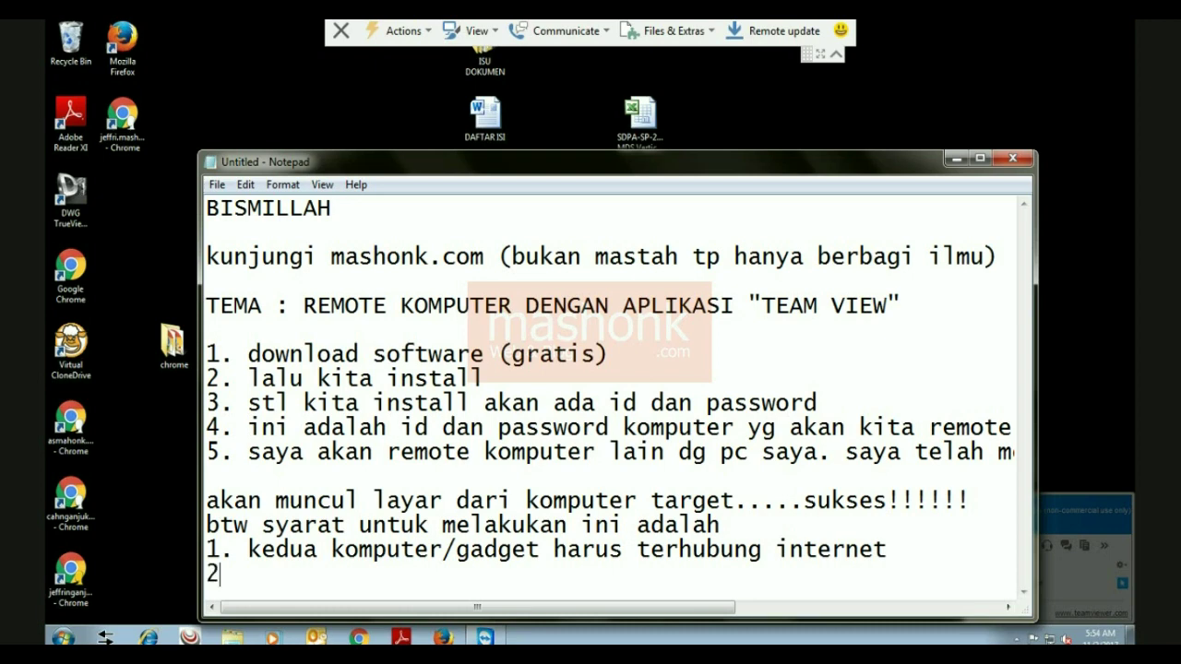
pyautogui.write('. yang ')
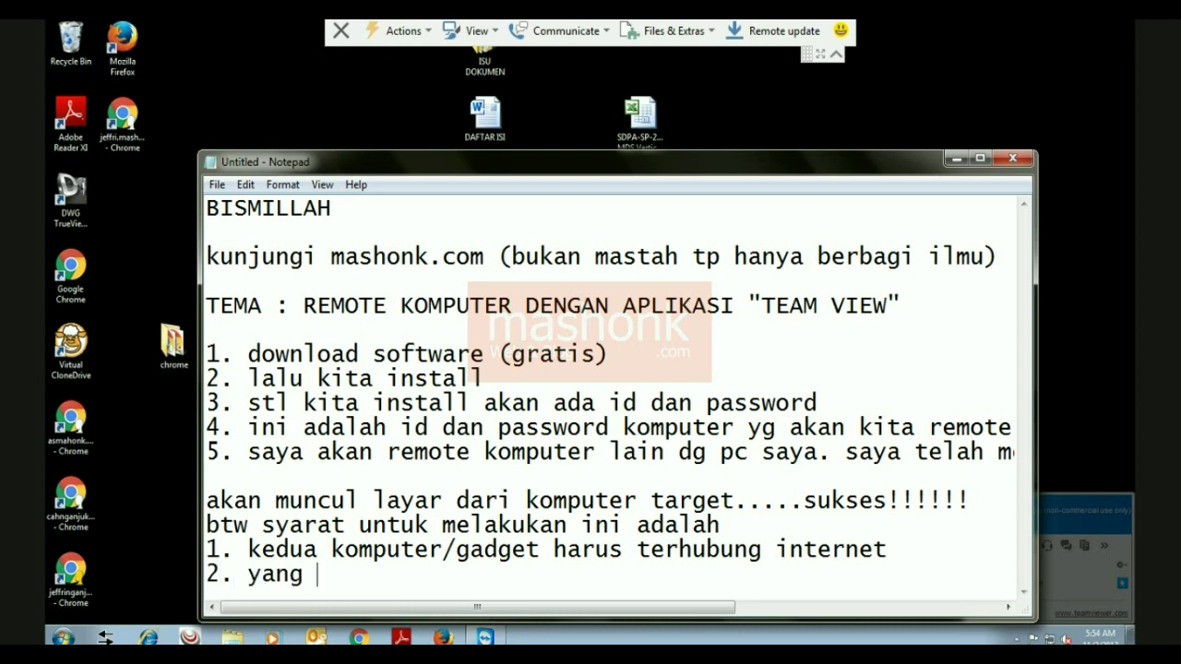
pyautogui.write('bisa diremot ada')
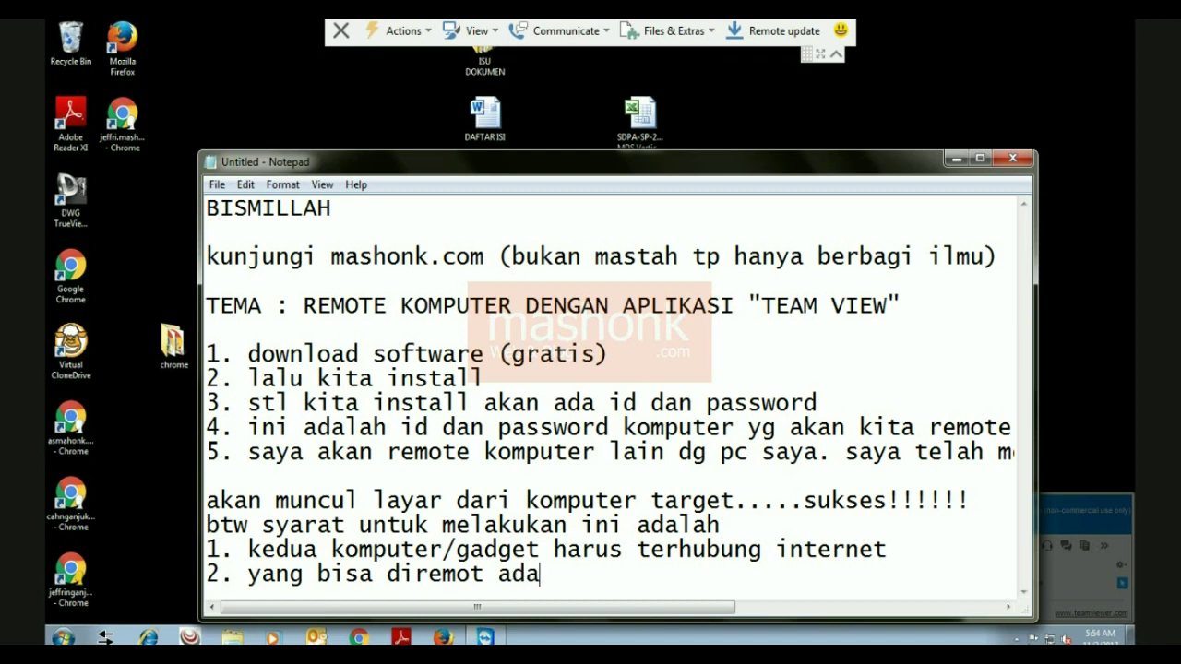
pyautogui.write('lah hanya')
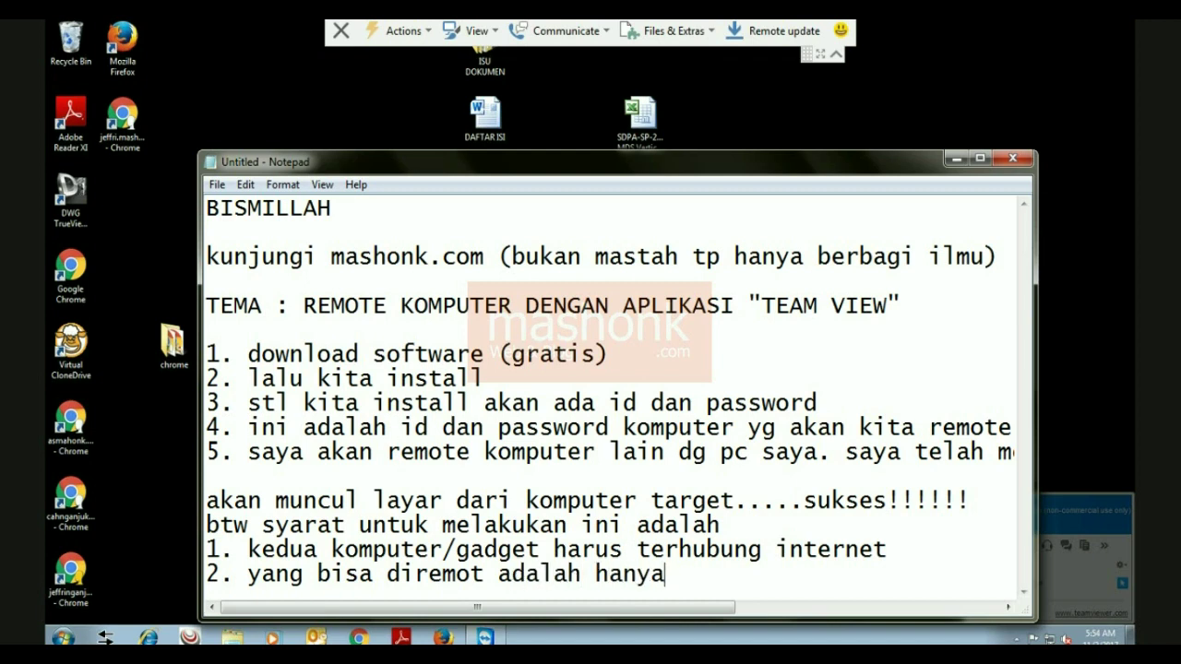
pyautogui.write(' komp')
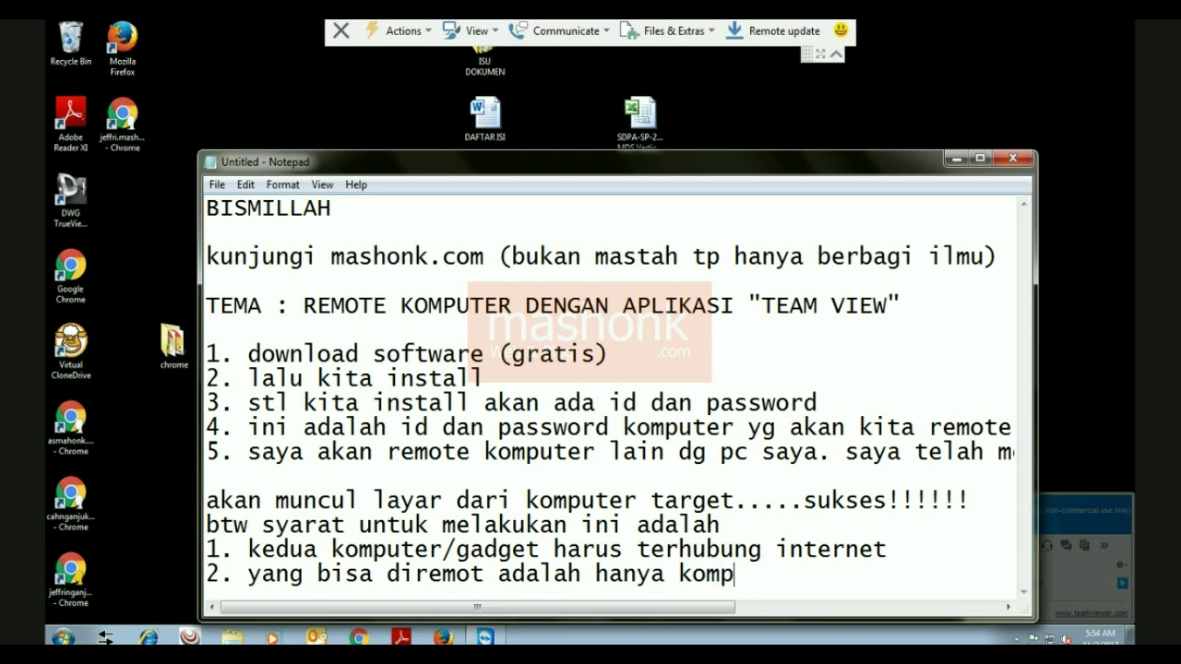
pyautogui.write('uter. h')
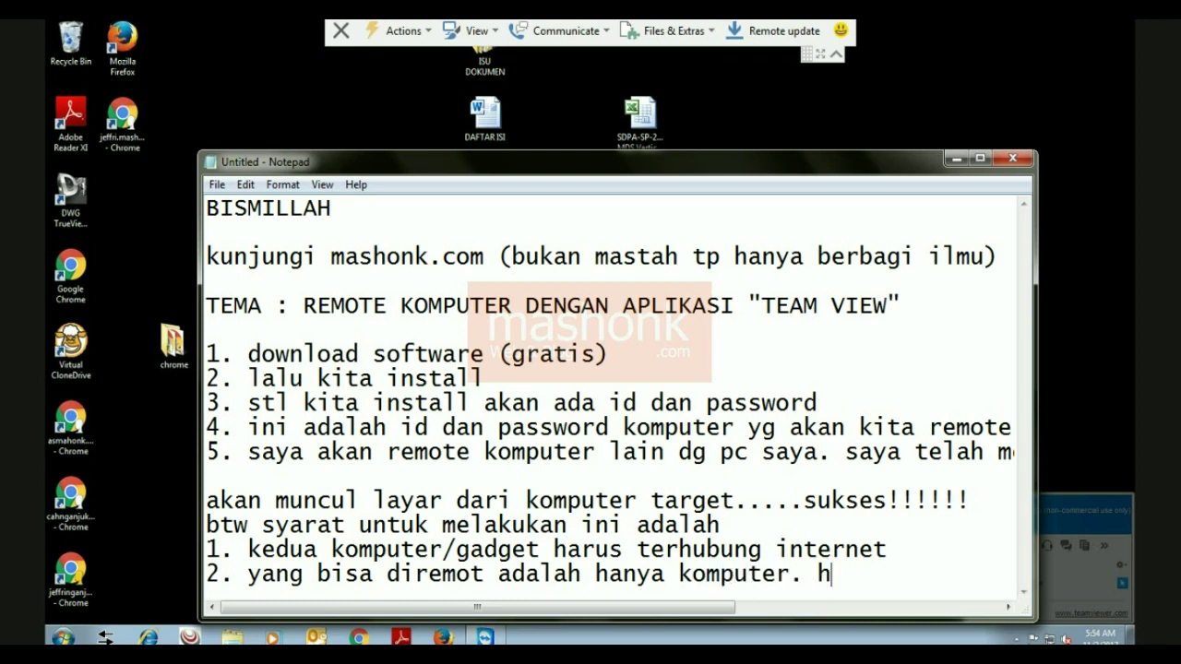
pyautogui.write('p tidak bisa')
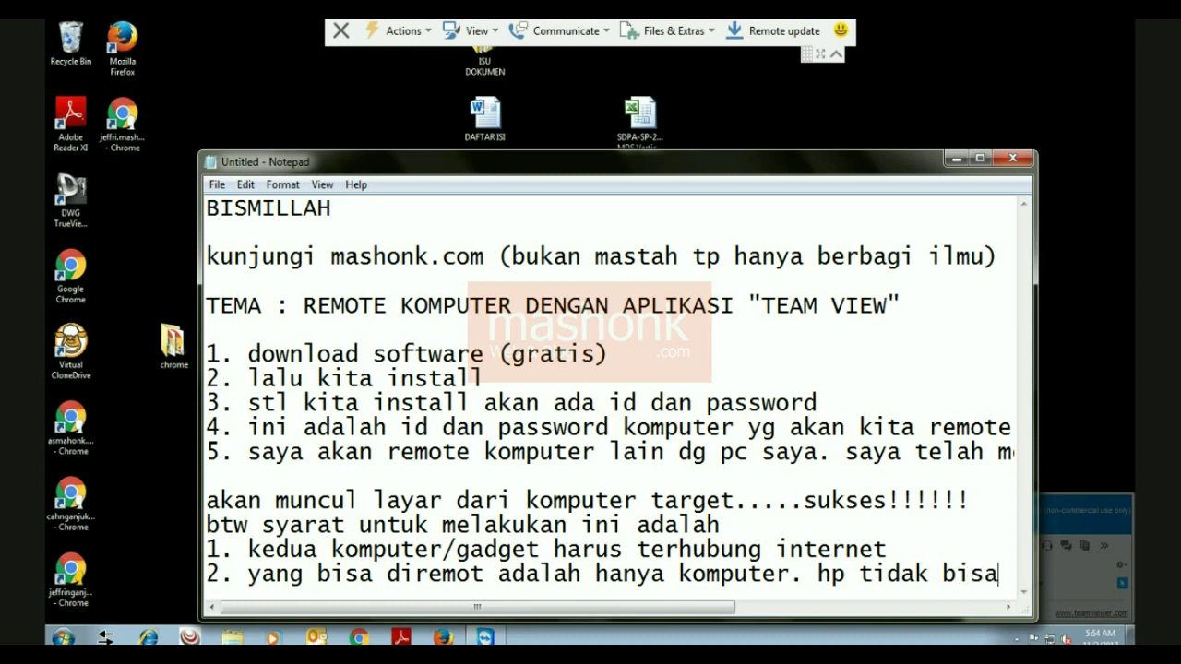
pyautogui.press('Return')
pyautogui.write('3')
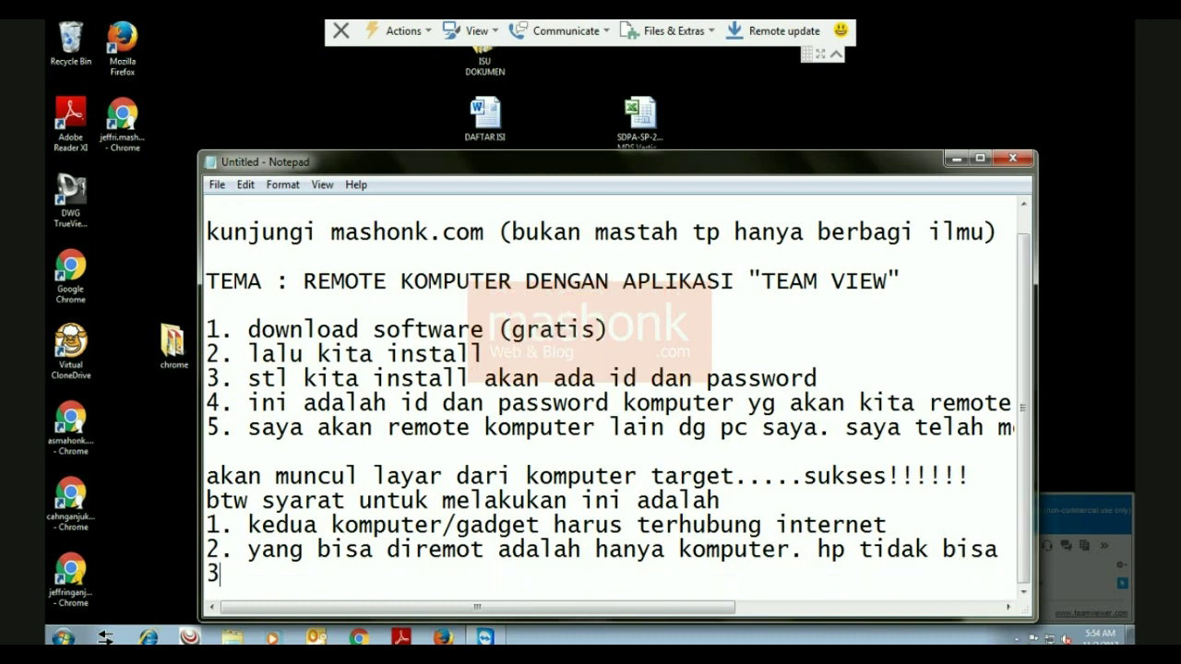
pyautogui.write('. bisa me')
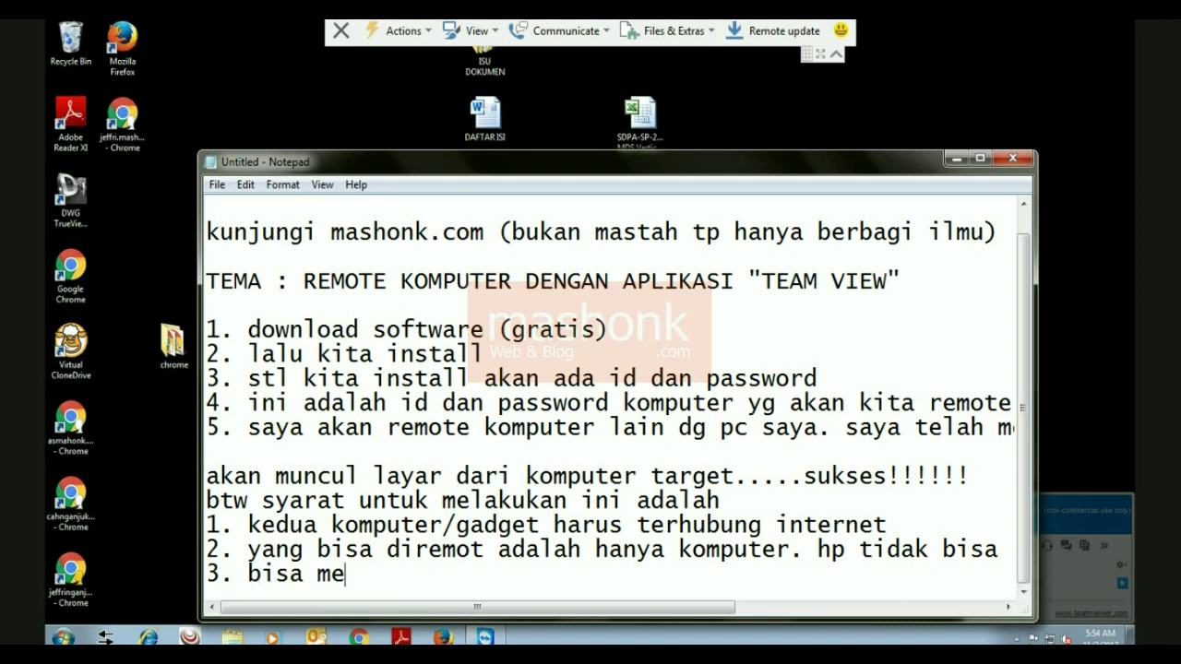
pyautogui.write('nggunak')
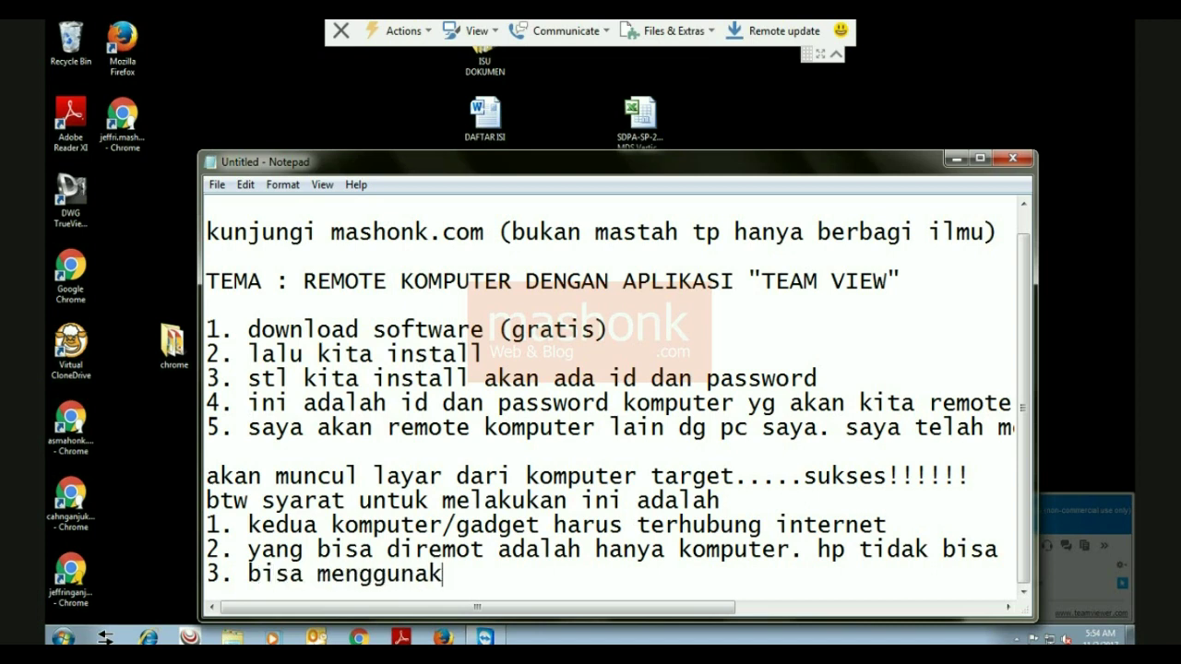
pyautogui.write('an hp un')
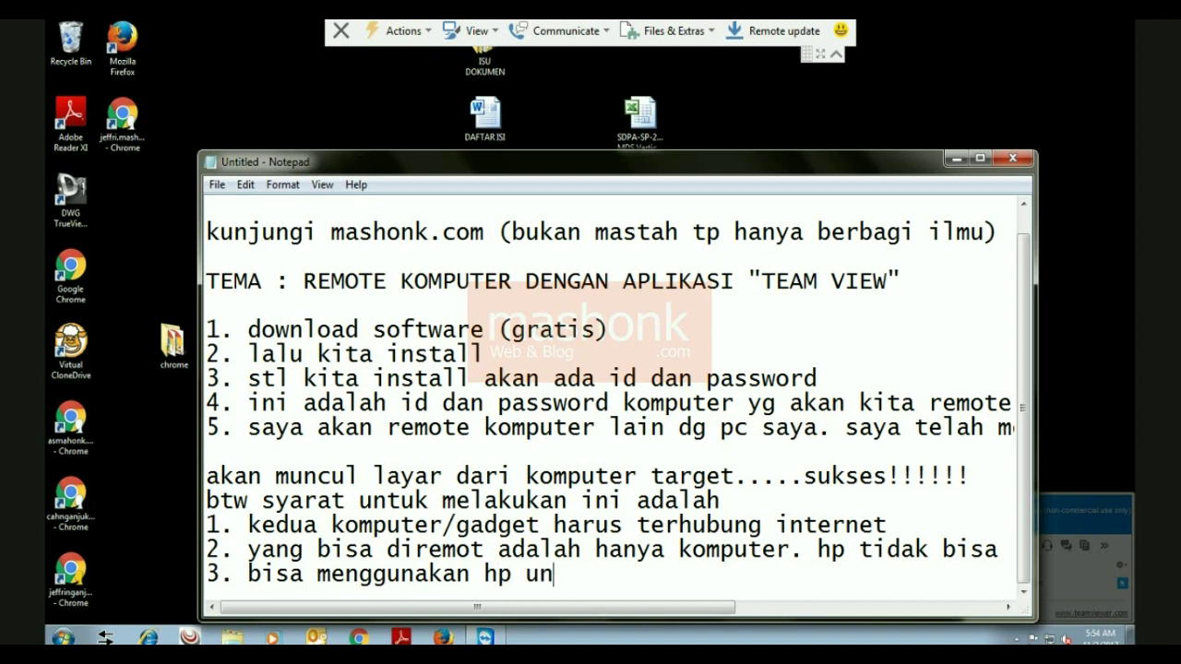
pyautogui.write('tuk remot')
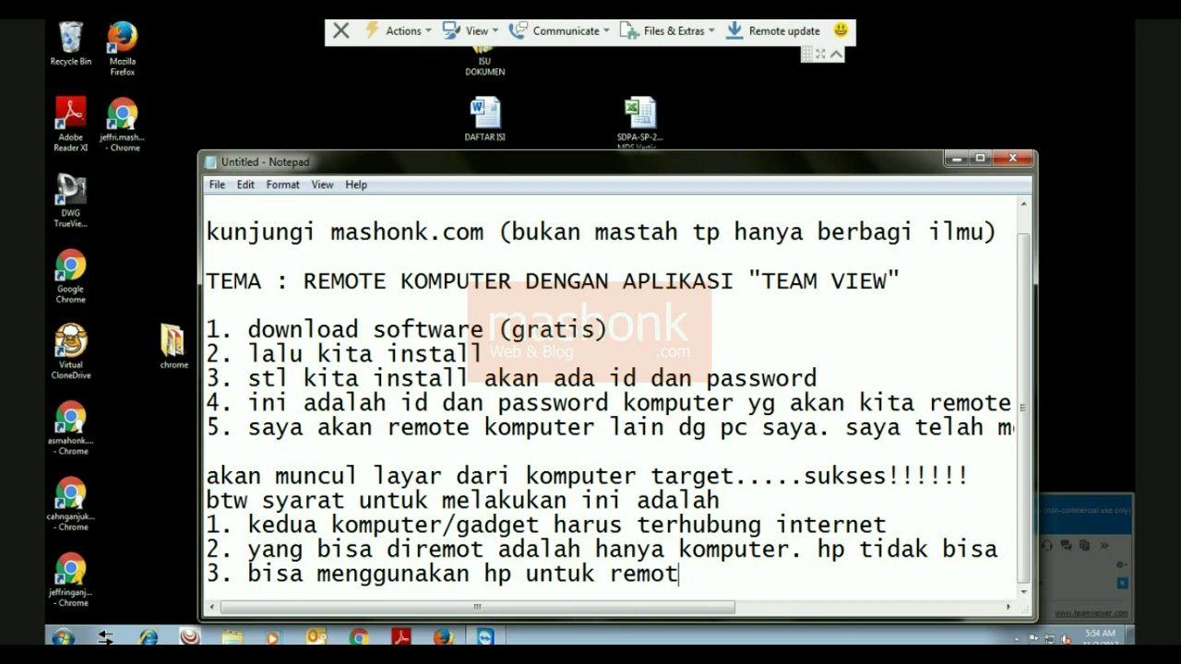
pyautogui.write(' pc/kompute')
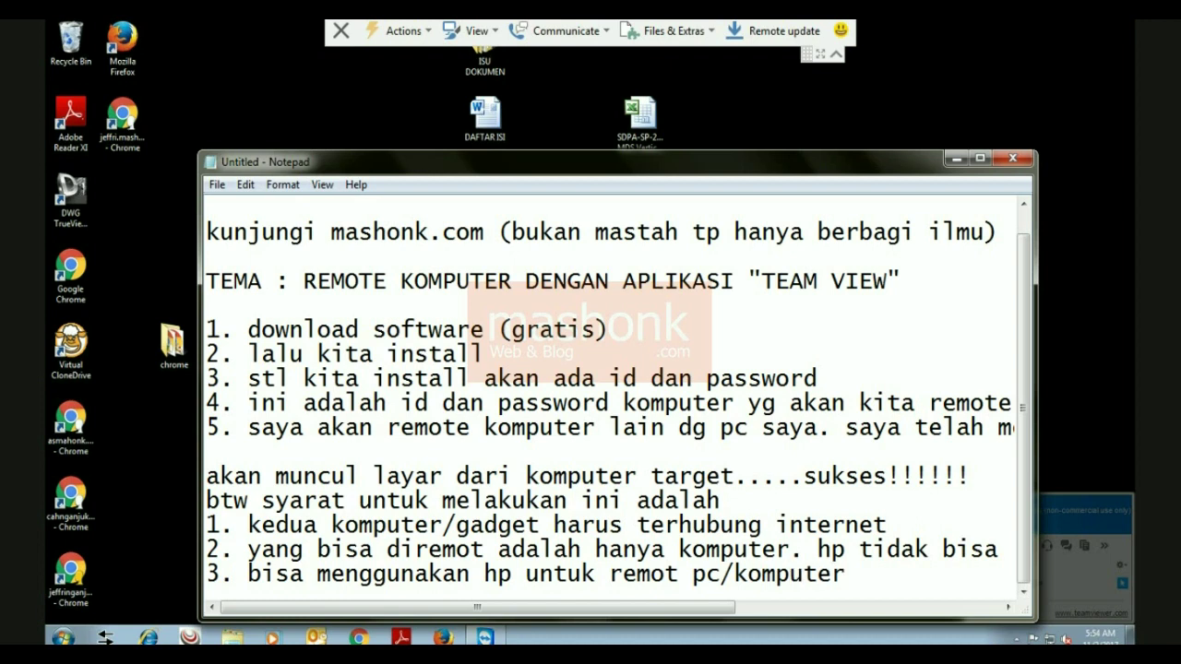
pyautogui.write('r')
pyautogui.press('Return')
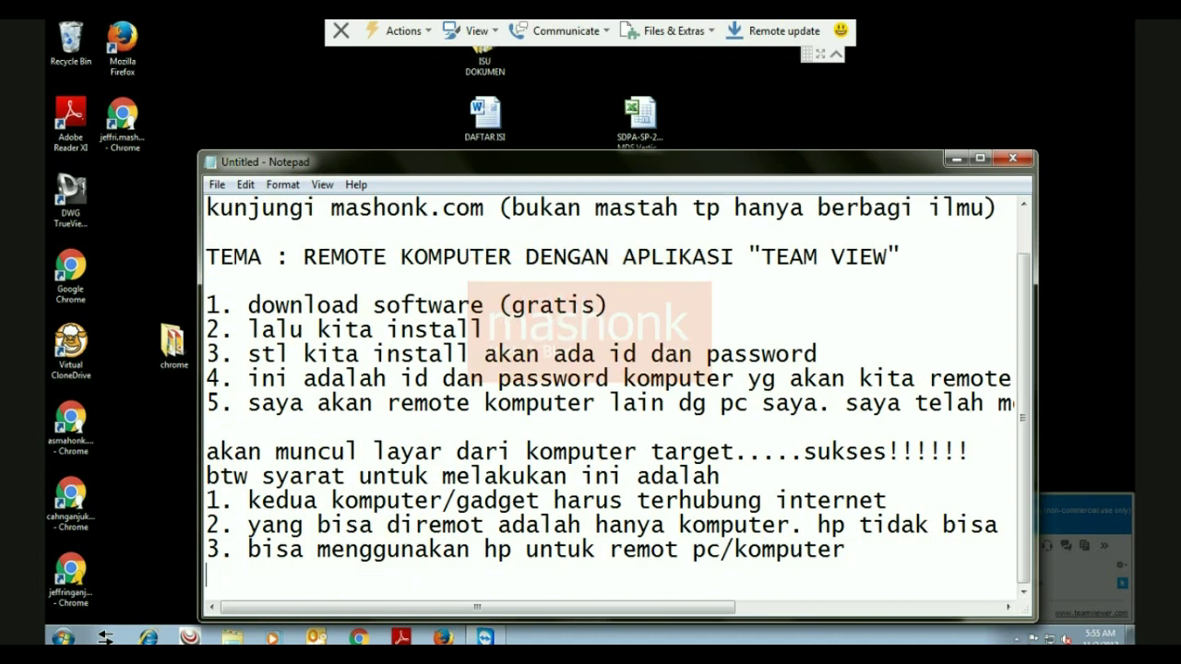
pyautogui.write('4')
pyautogui.press('BackSpace')
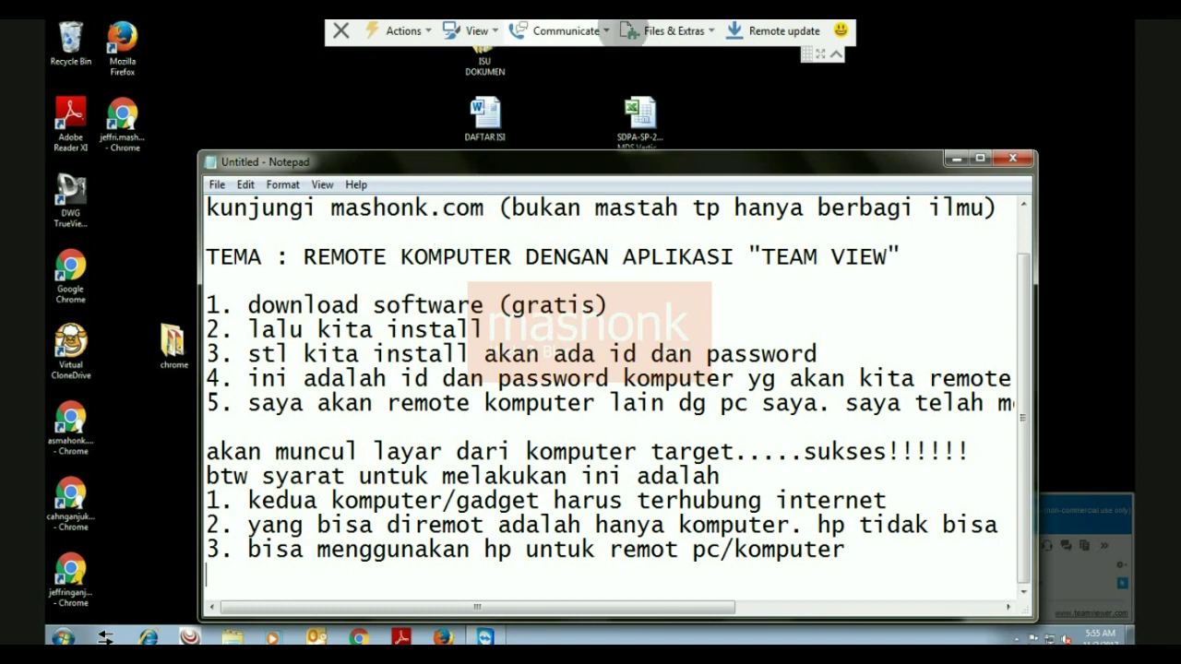
# Maximize Notepad and add the capitalized heading 'APA MANFAAT YANG DIDAPAT DARI APLIKASI INI'.
pyautogui.click(980, 159)
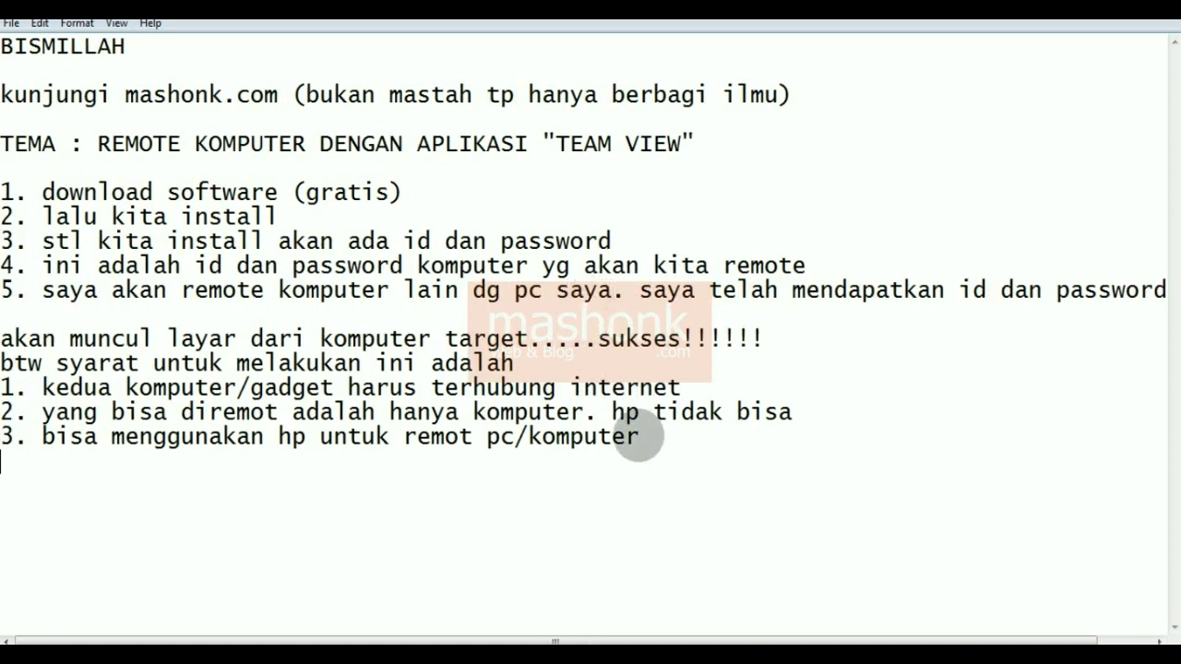
pyautogui.press('Return')
pyautogui.press('Return')
pyautogui.press('Return')
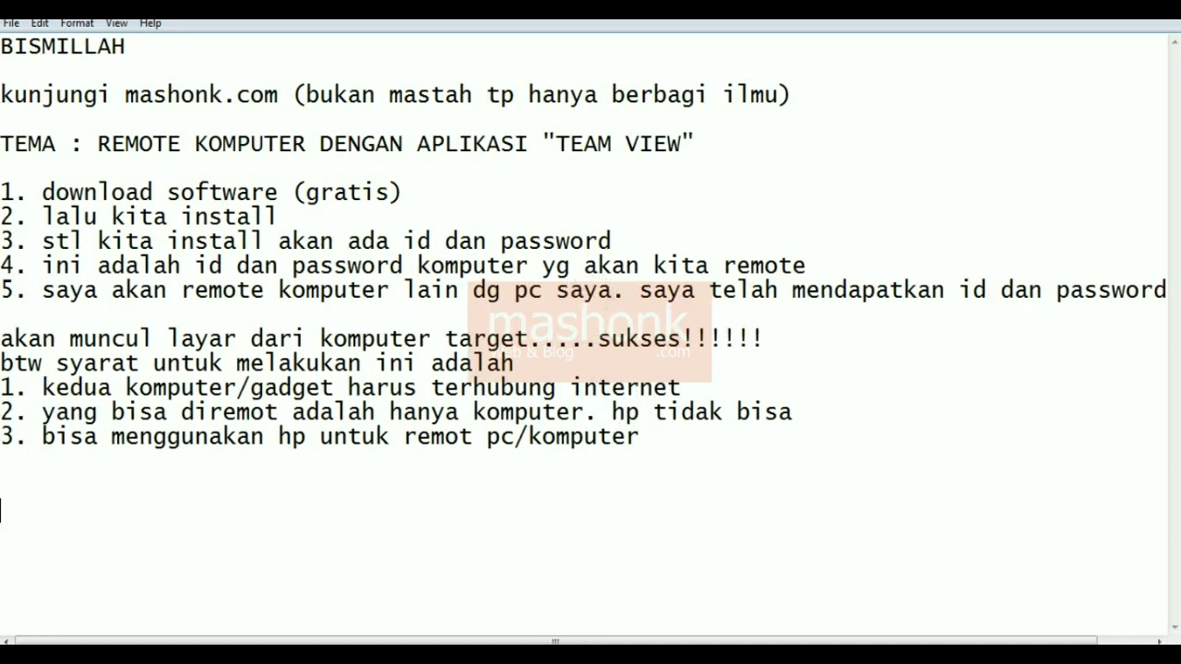
pyautogui.press('capslock')
pyautogui.write('AP')
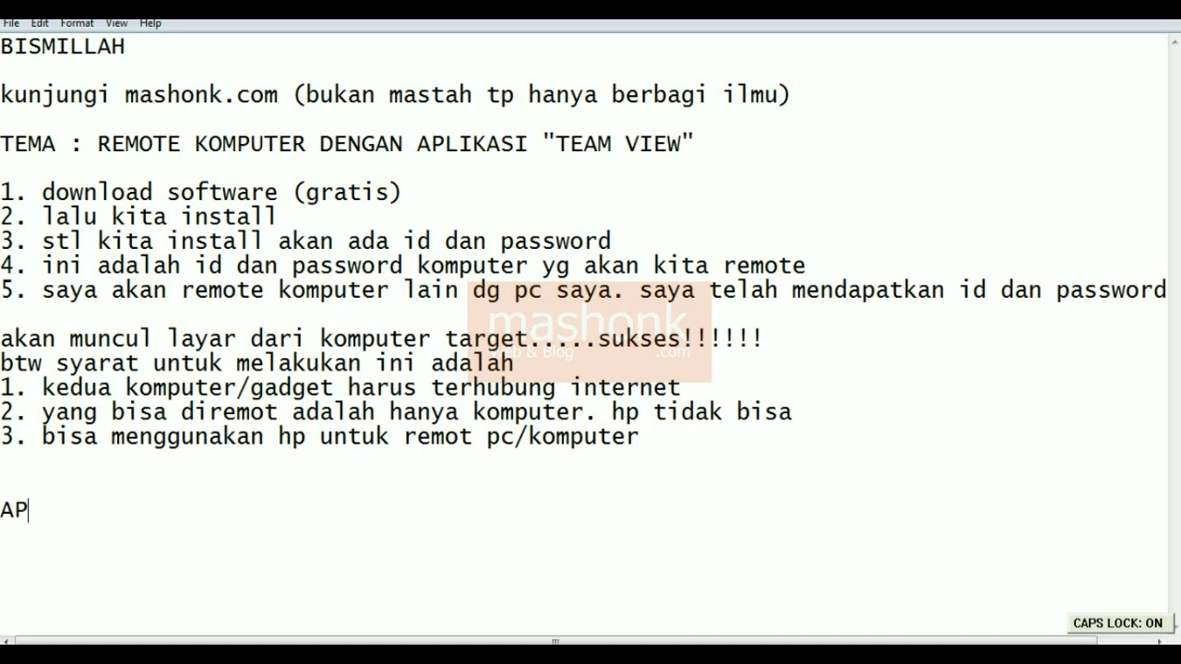
pyautogui.write('A MAN')
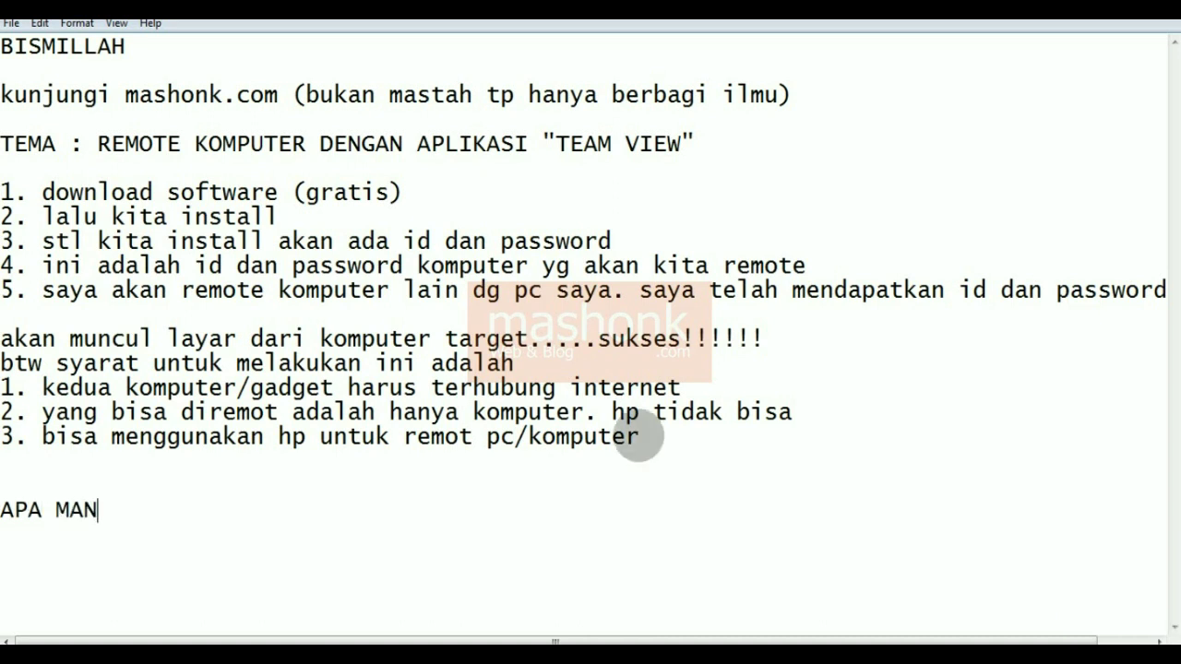
pyautogui.write('FAAT YA')
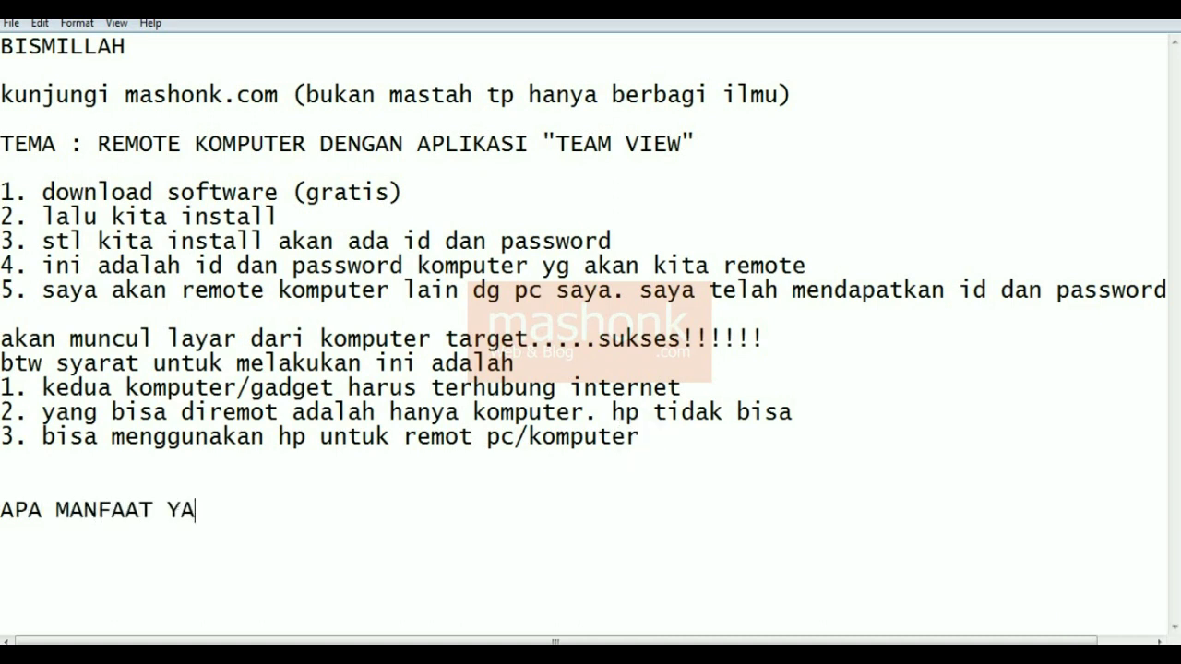
pyautogui.write('NG DIDAPAT DARI ')
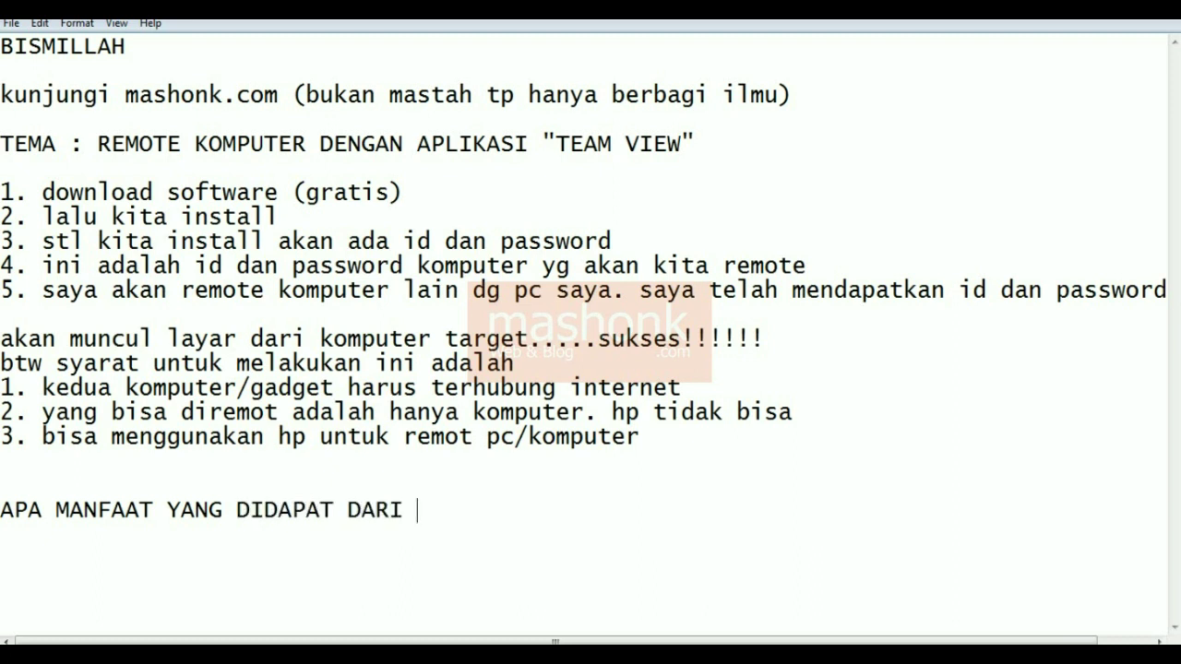
pyautogui.write('APLIKASI')
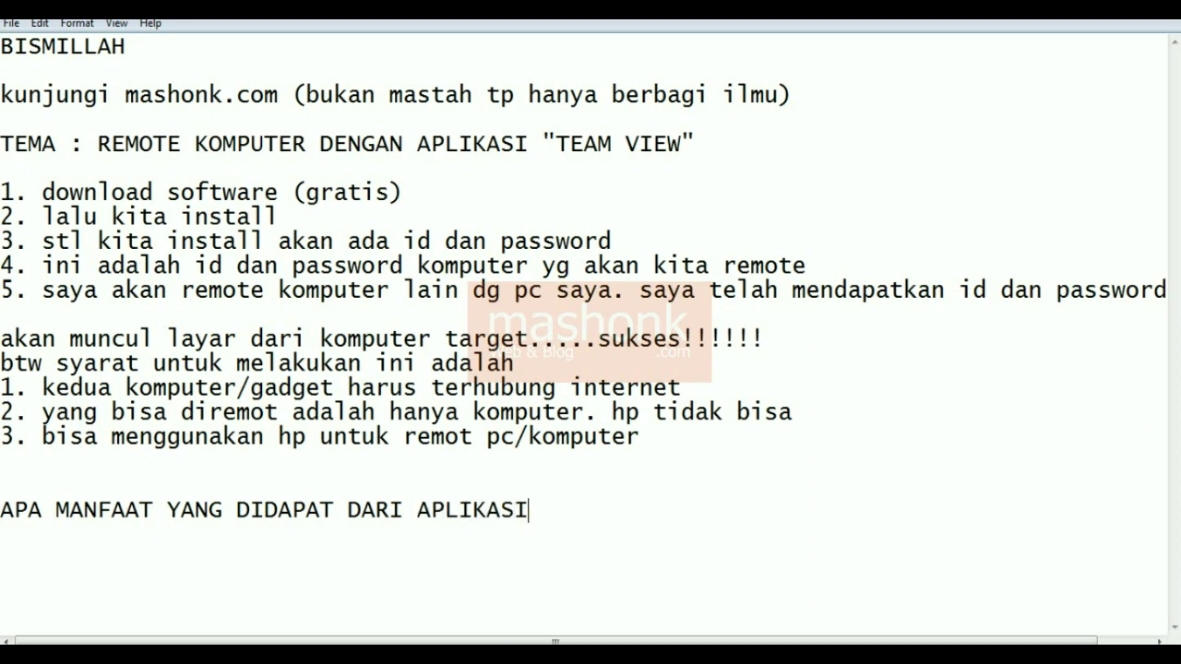
pyautogui.write(' INI')
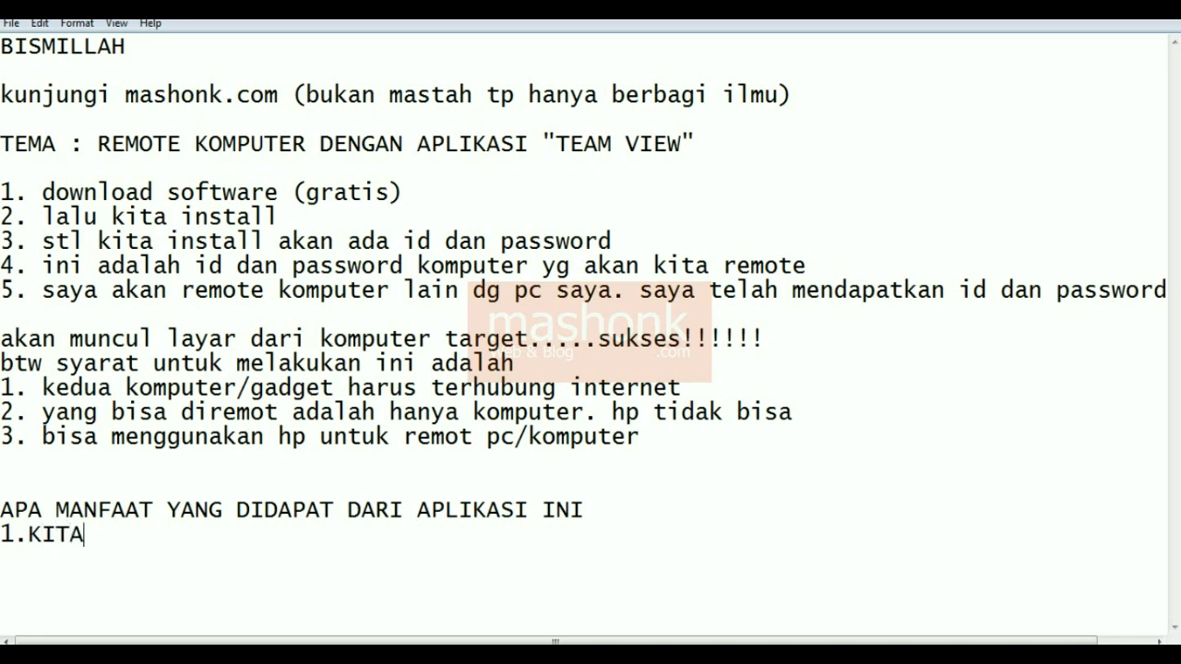
# Add point 1 about taking data from the target computer and 'KITA BUKTIKAN', then show the desktop.
pyautogui.write('ISA AMBIL DATA')
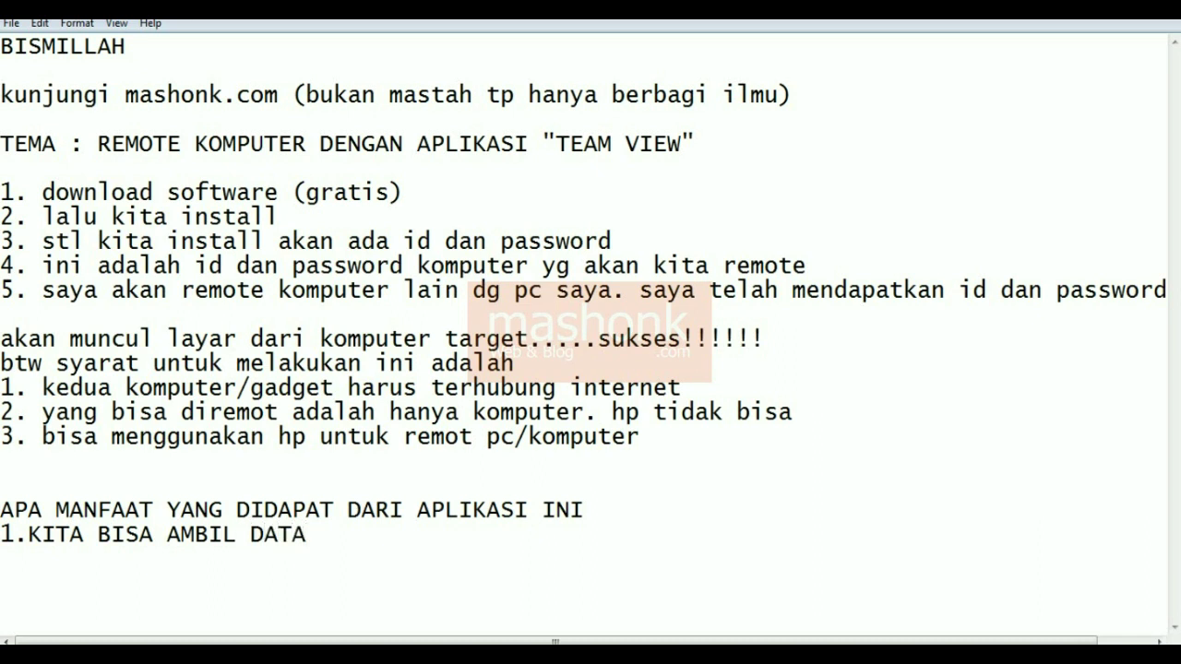
pyautogui.write(' DARI KOMPUTER TARGET')
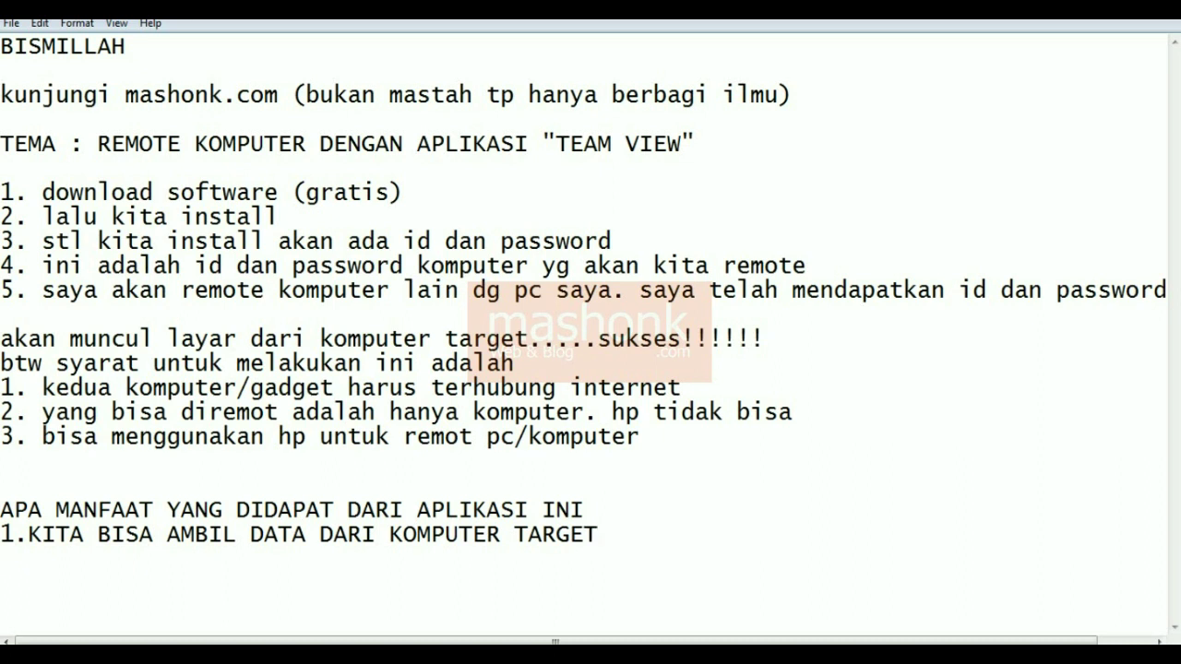
pyautogui.write('A BUKTIKAN')
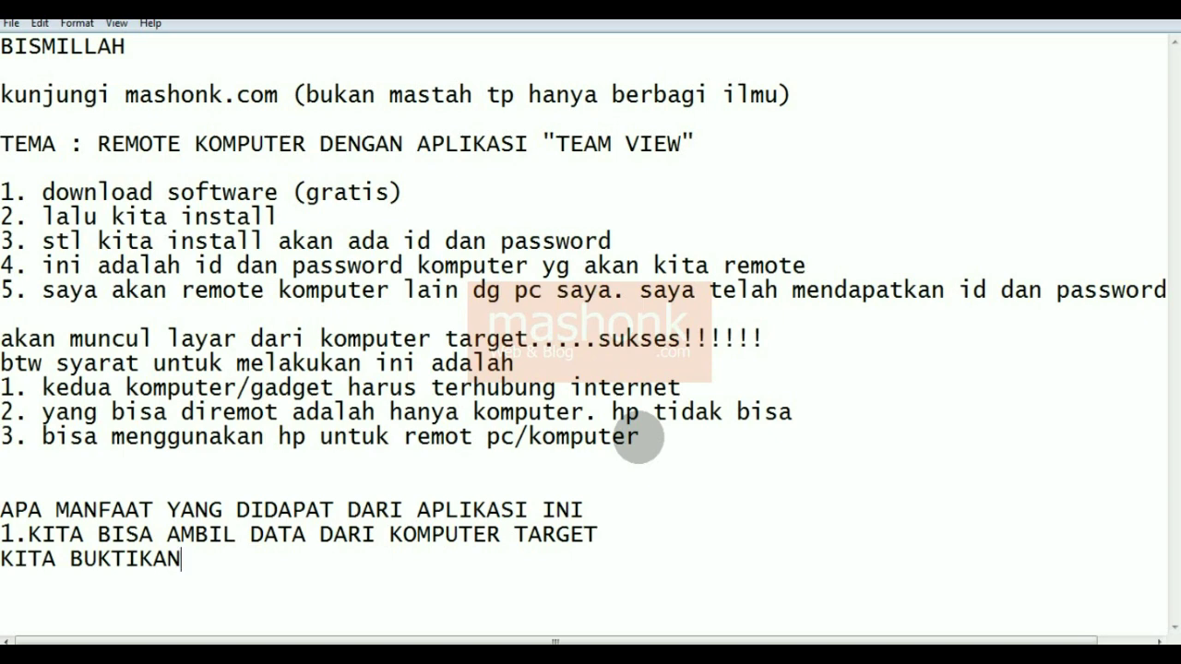
pyautogui.press('super+d')
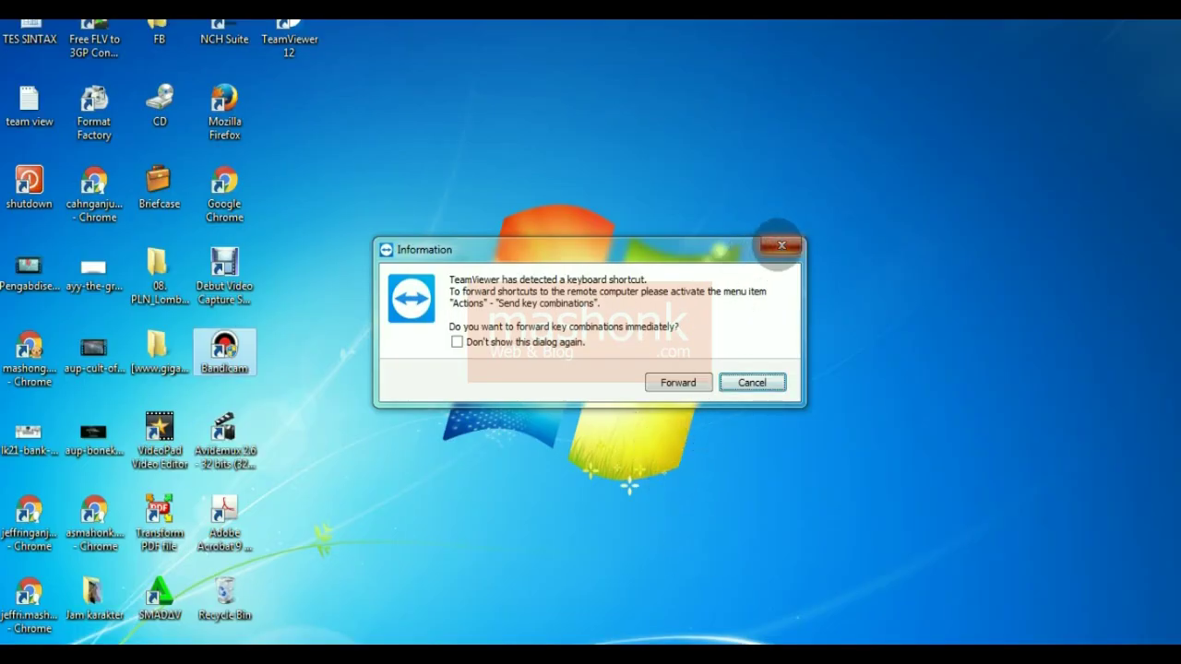
# Dismiss the shortcut notice and copy the DAFTAR ISI file from the remote desktop.
pyautogui.click(781, 245)
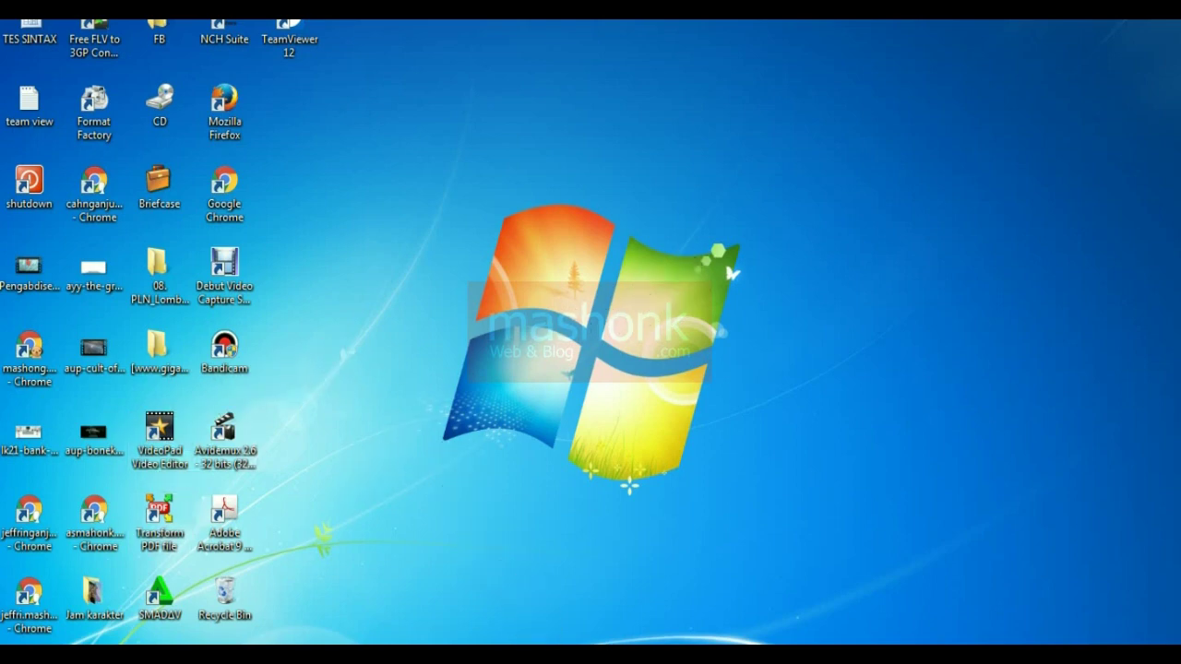
pyautogui.click(605, 599)
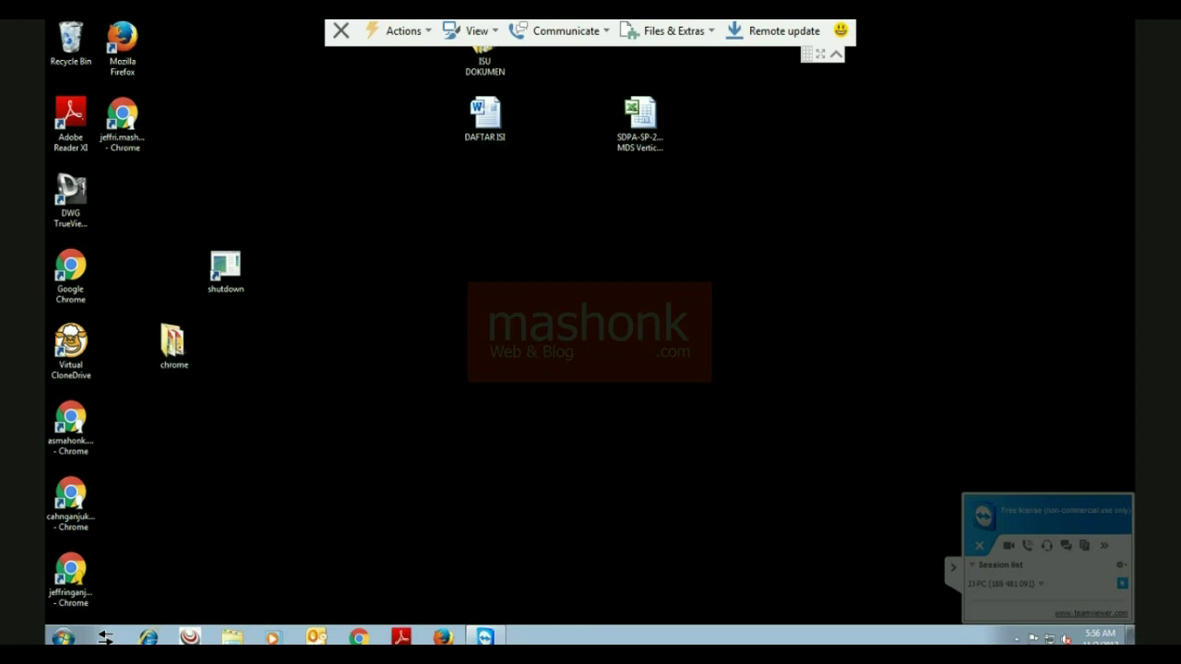
pyautogui.doubleClick(486, 117)
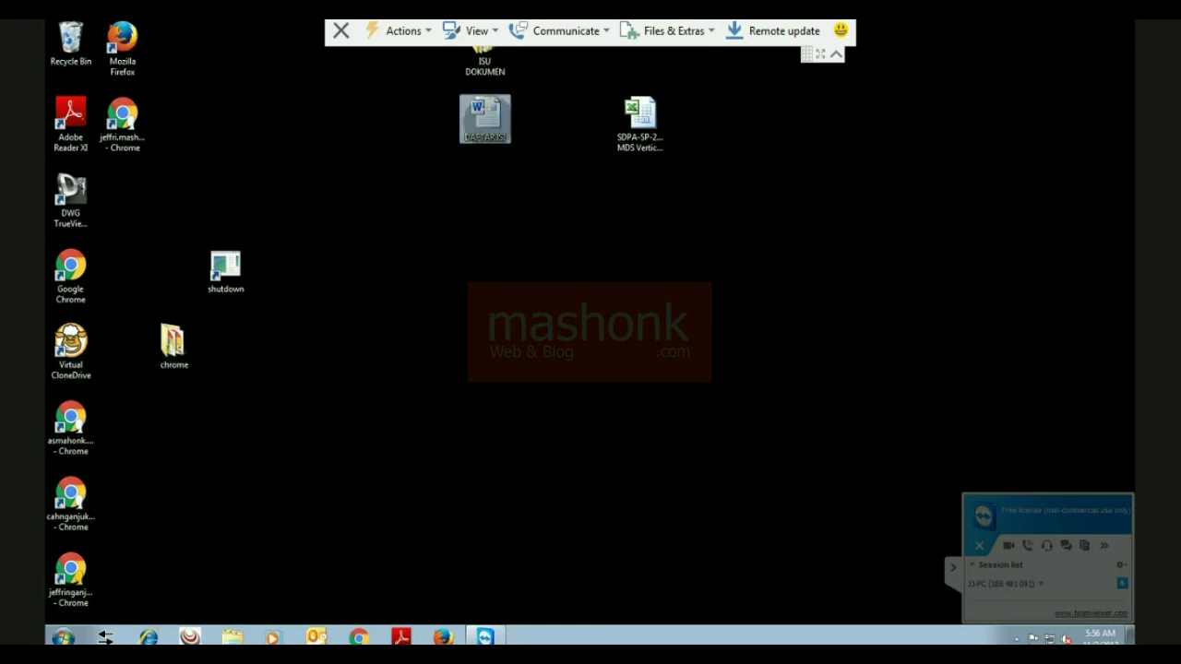
pyautogui.rightClick(488, 120)
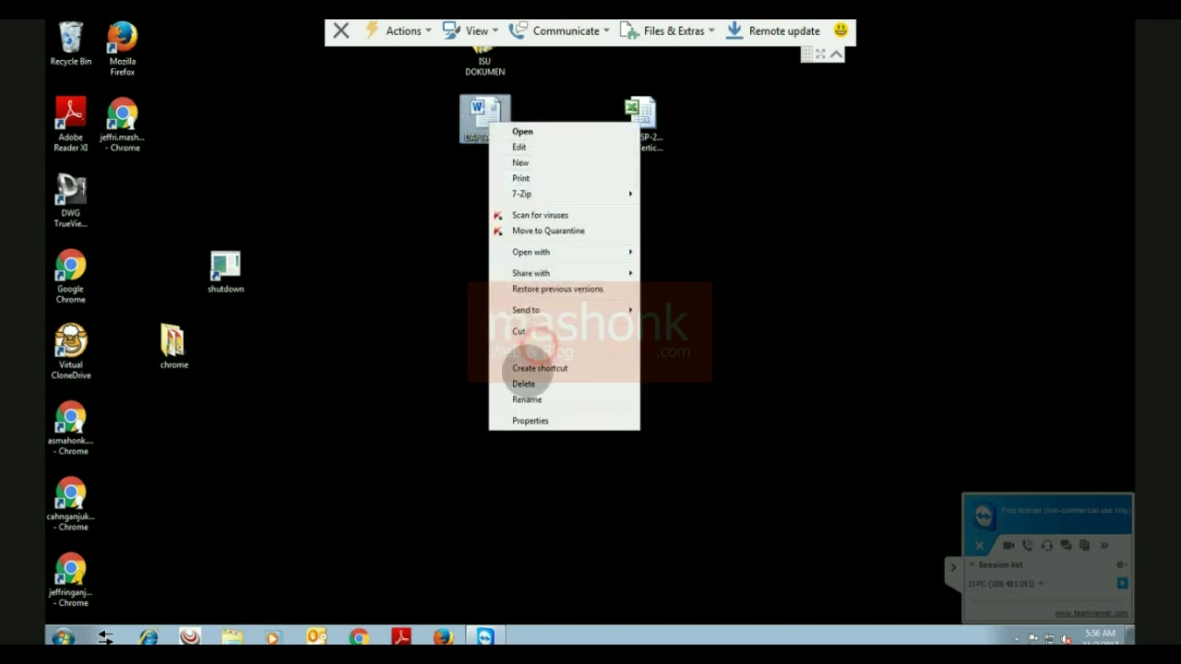
pyautogui.click(522, 347)
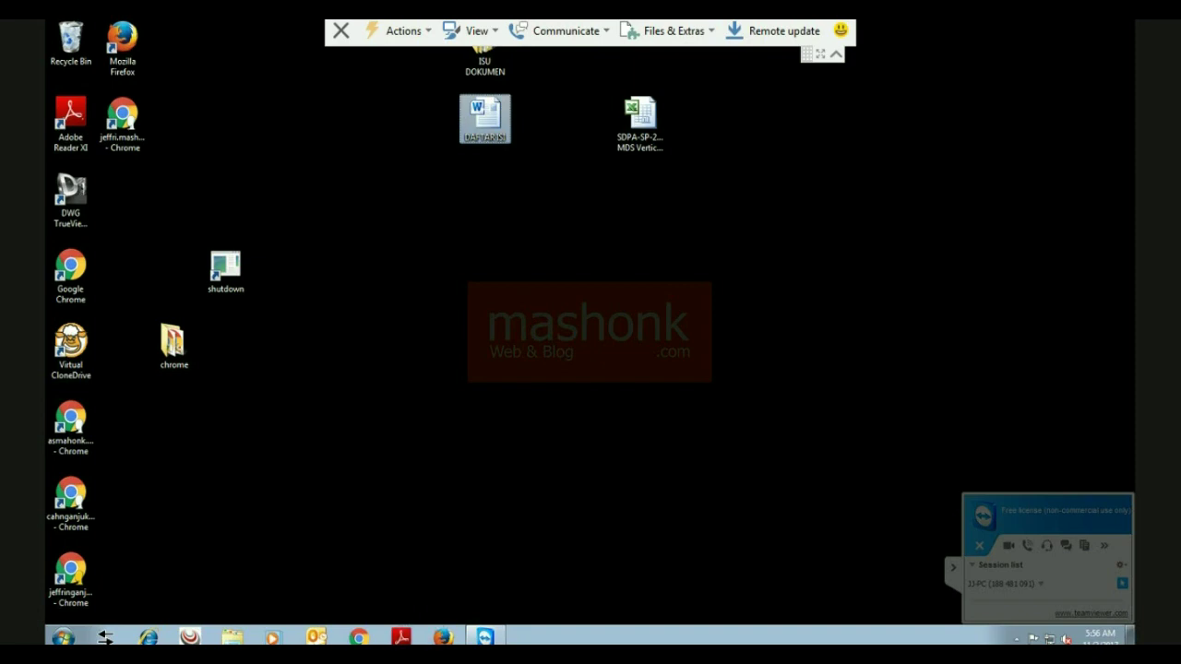
pyautogui.moveTo(233, 637)
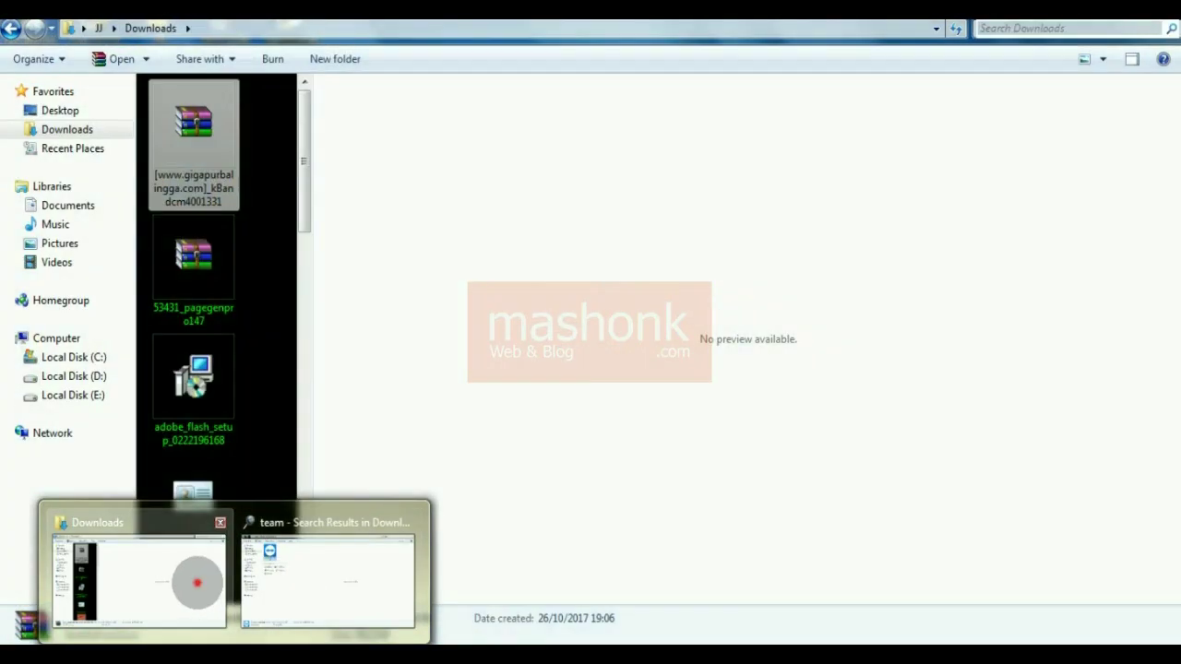
# Open local drive D: in Explorer with the file list widened to show dates and types.
pyautogui.click(197, 581)
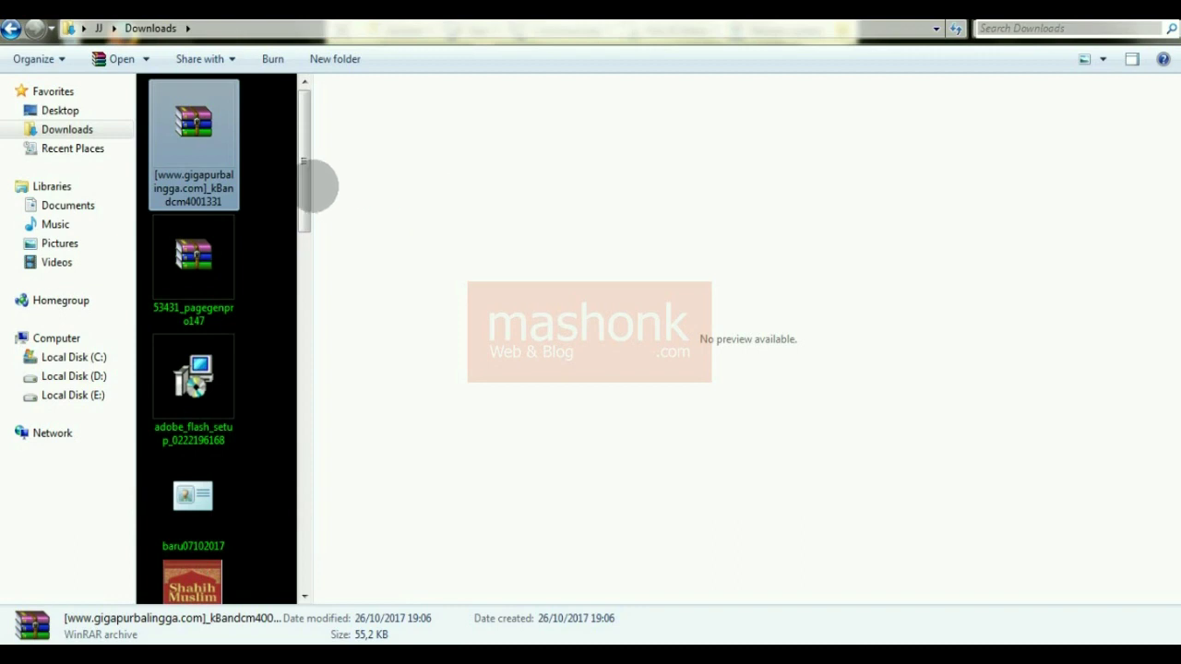
pyautogui.scroll(-10, 360, 287)
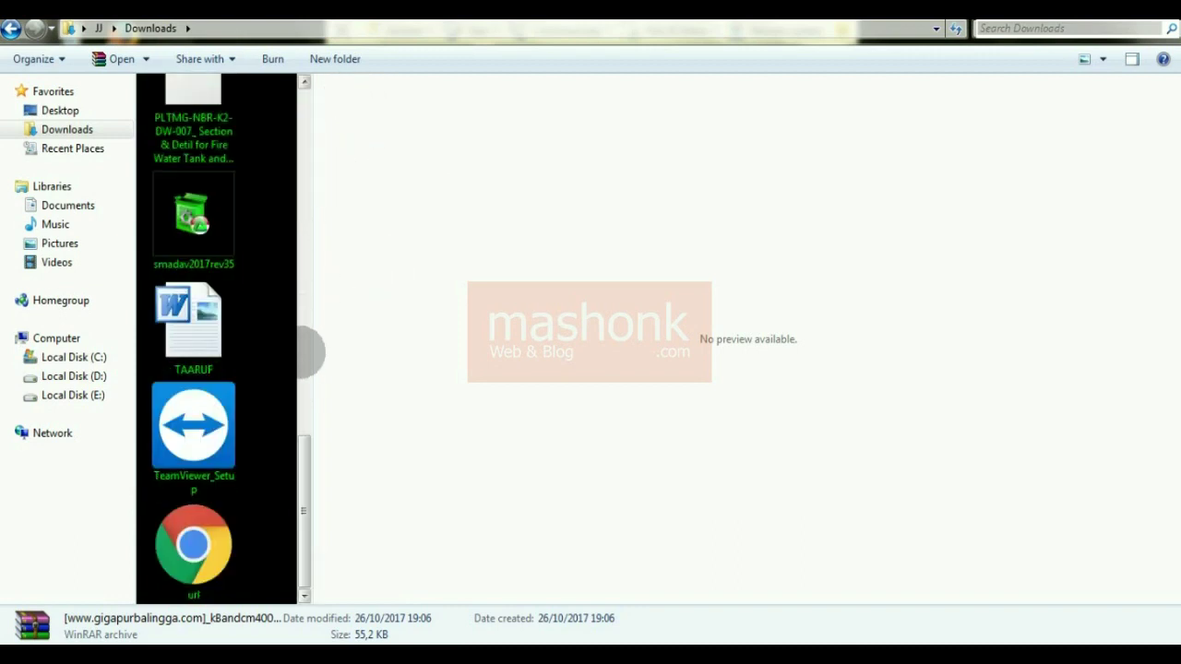
pyautogui.rightClick(275, 321)
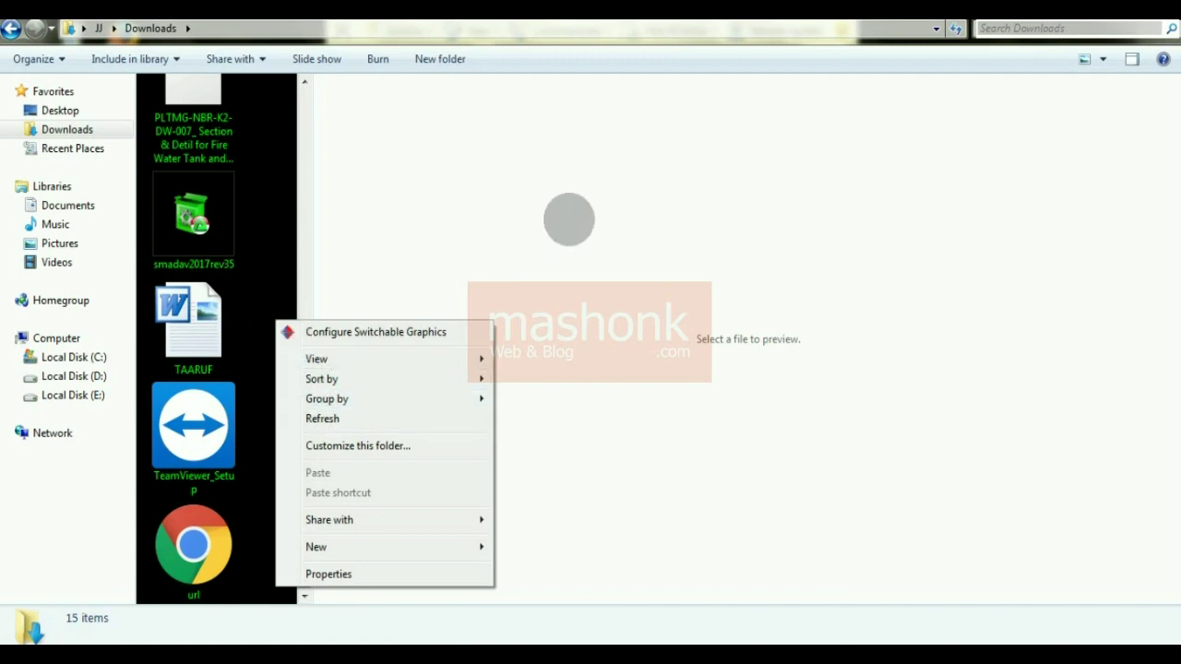
pyautogui.click(572, 213)
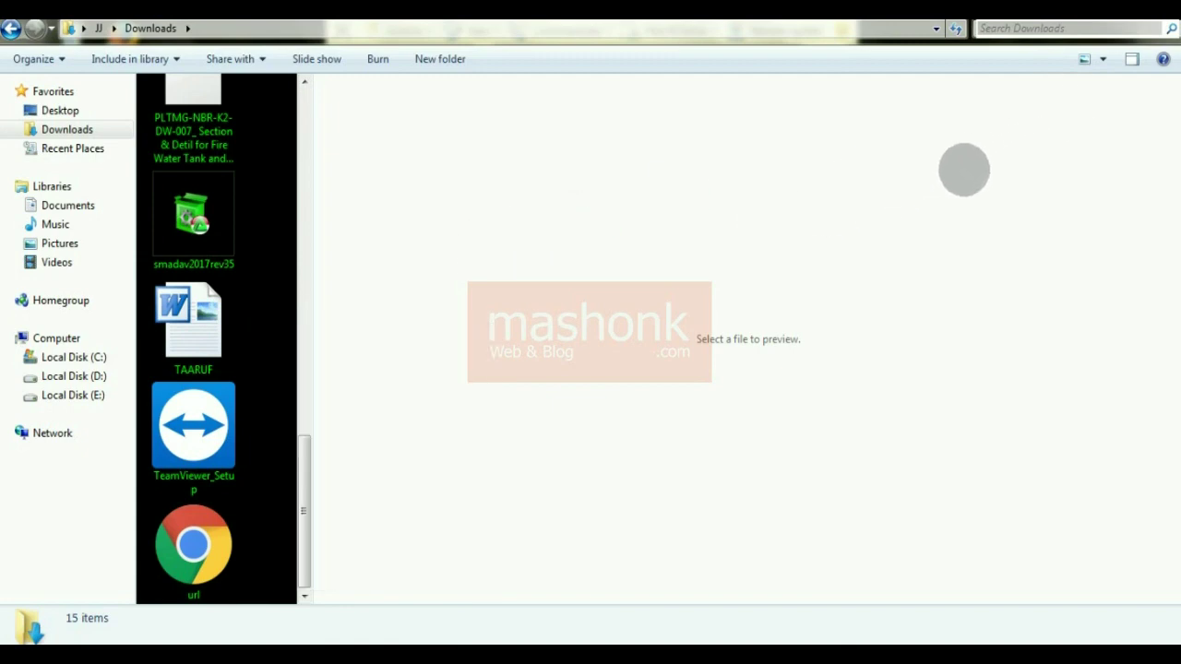
pyautogui.click(69, 373)
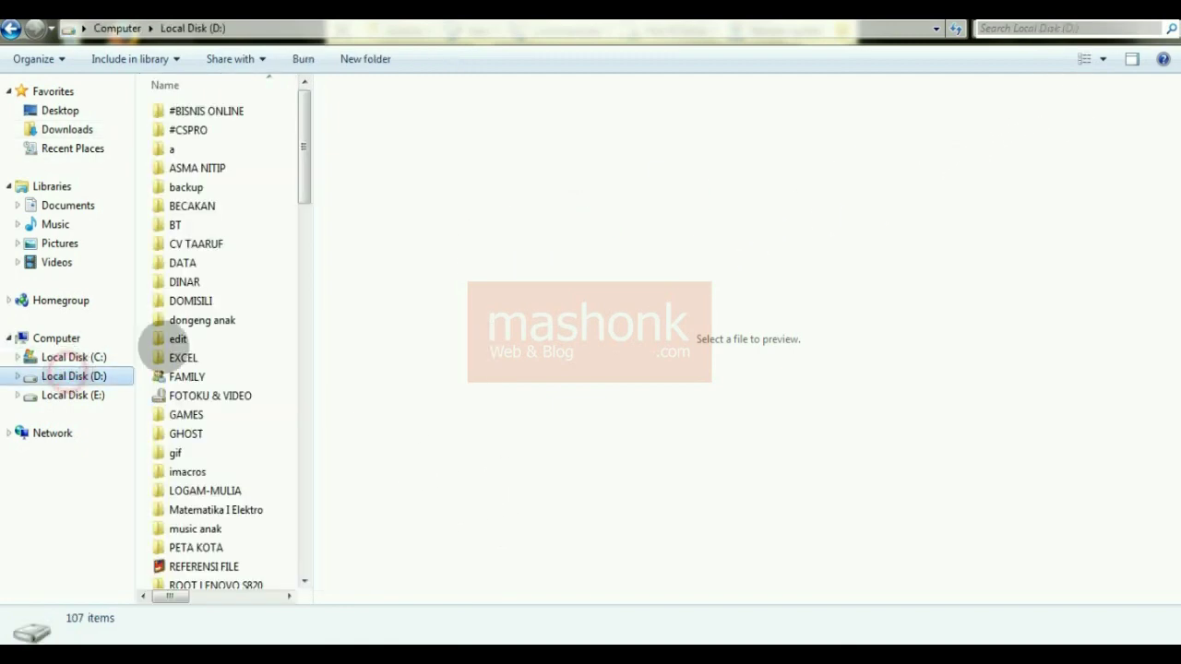
pyautogui.moveTo(313, 190); pyautogui.dragTo(603, 189)
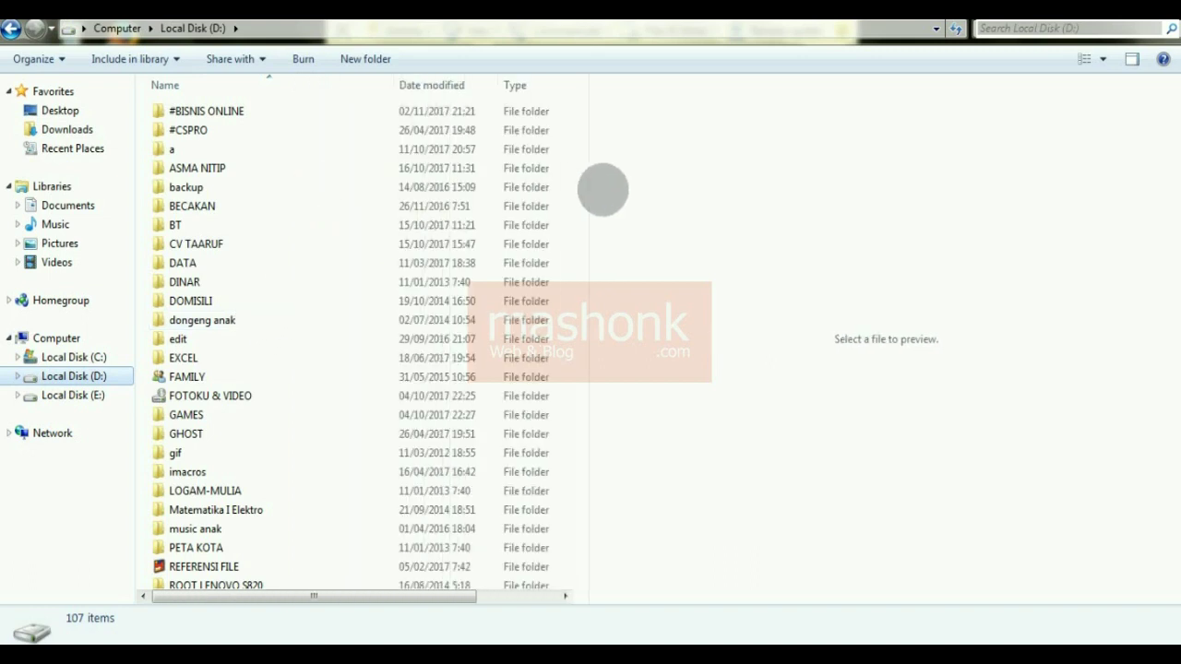
pyautogui.rightClick(322, 217)
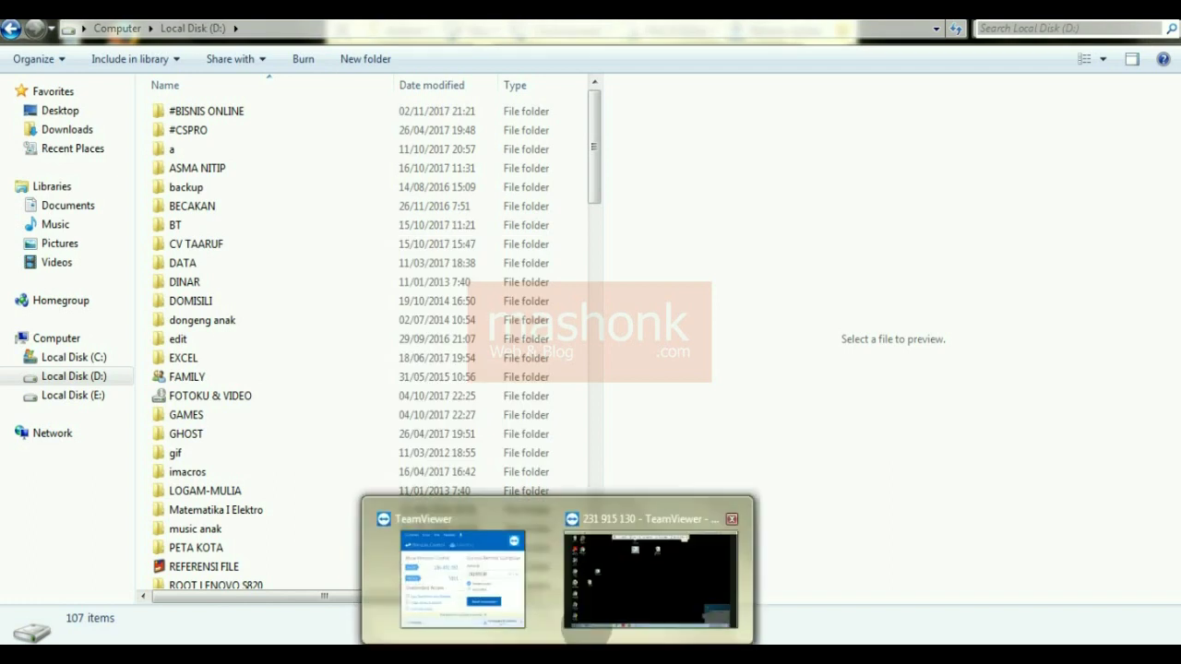
pyautogui.click(617, 584)
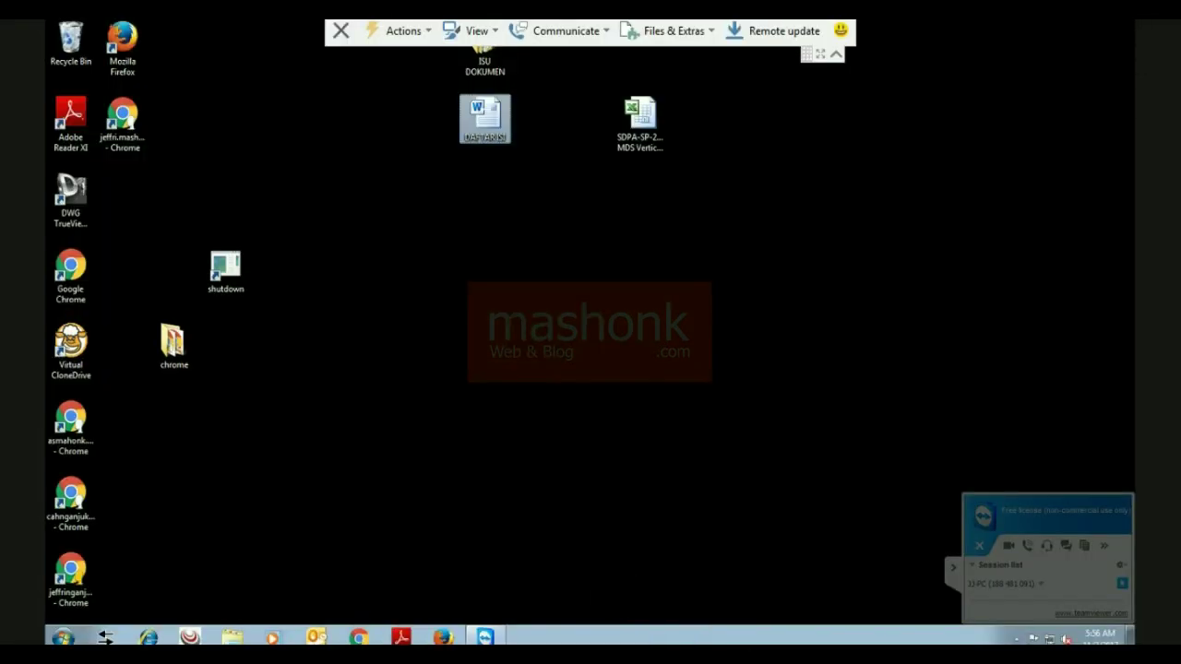
# Select DAFTAR ISI on the remote desktop and bring the local drive D: window forward.
pyautogui.click(997, 176)
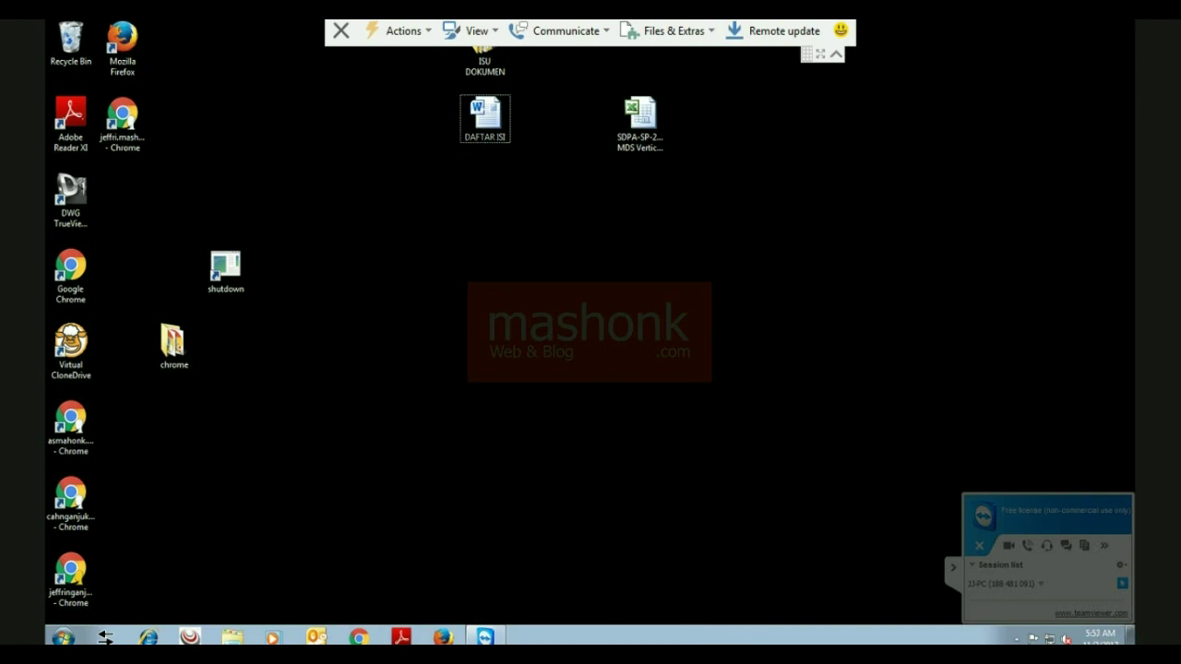
pyautogui.click(485, 116)
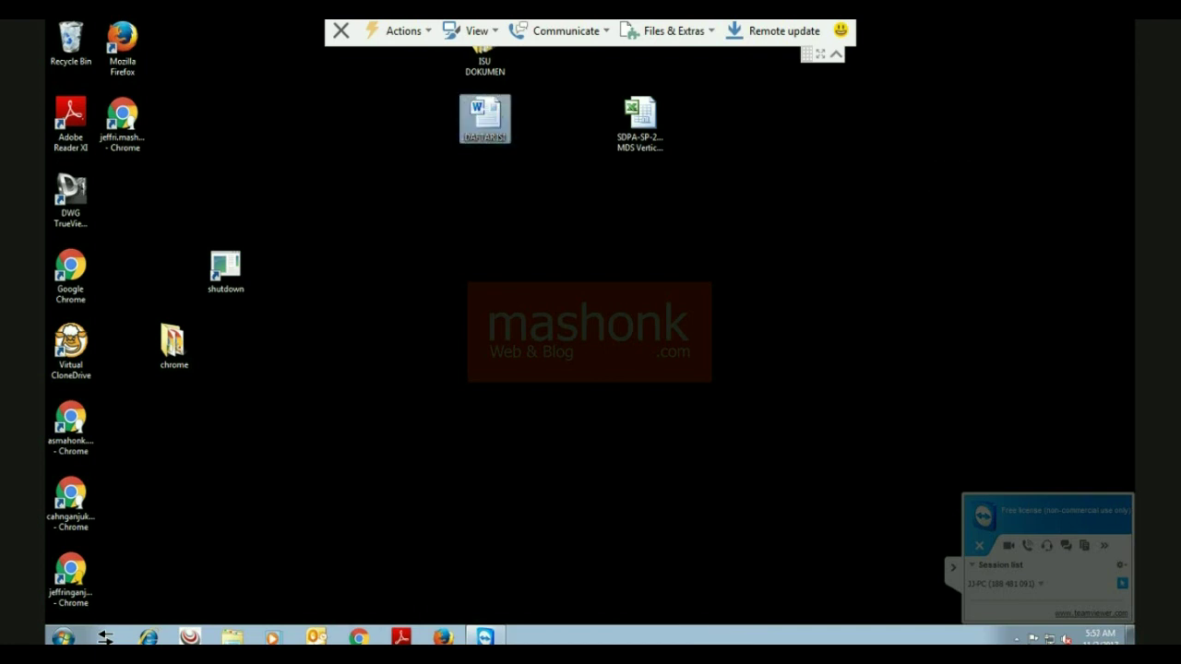
pyautogui.moveTo(231, 636)
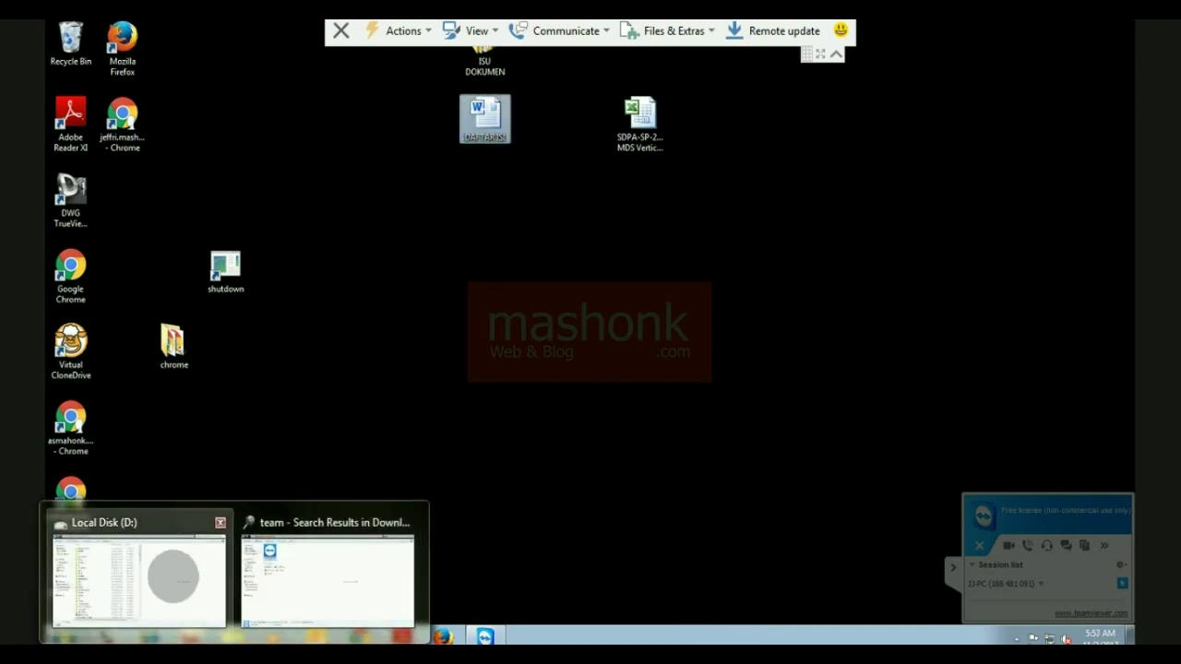
pyautogui.click(173, 577)
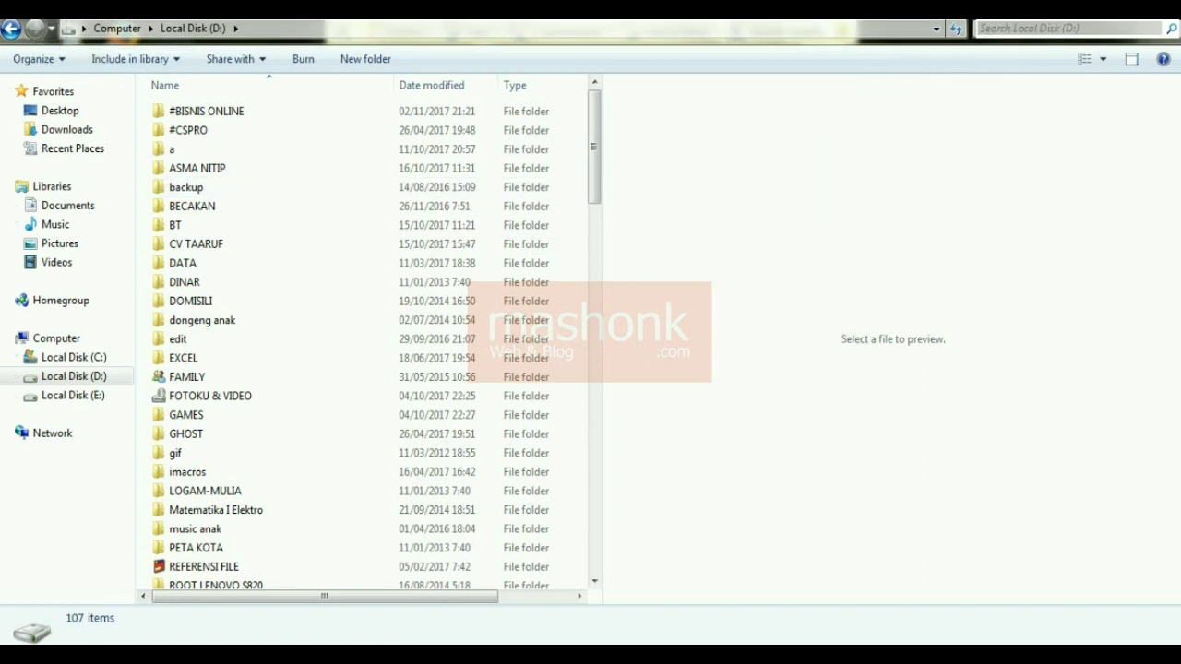
# Hide the Bandicam window, then restore down the drive D: window and move it aside.
pyautogui.click(28, 28)
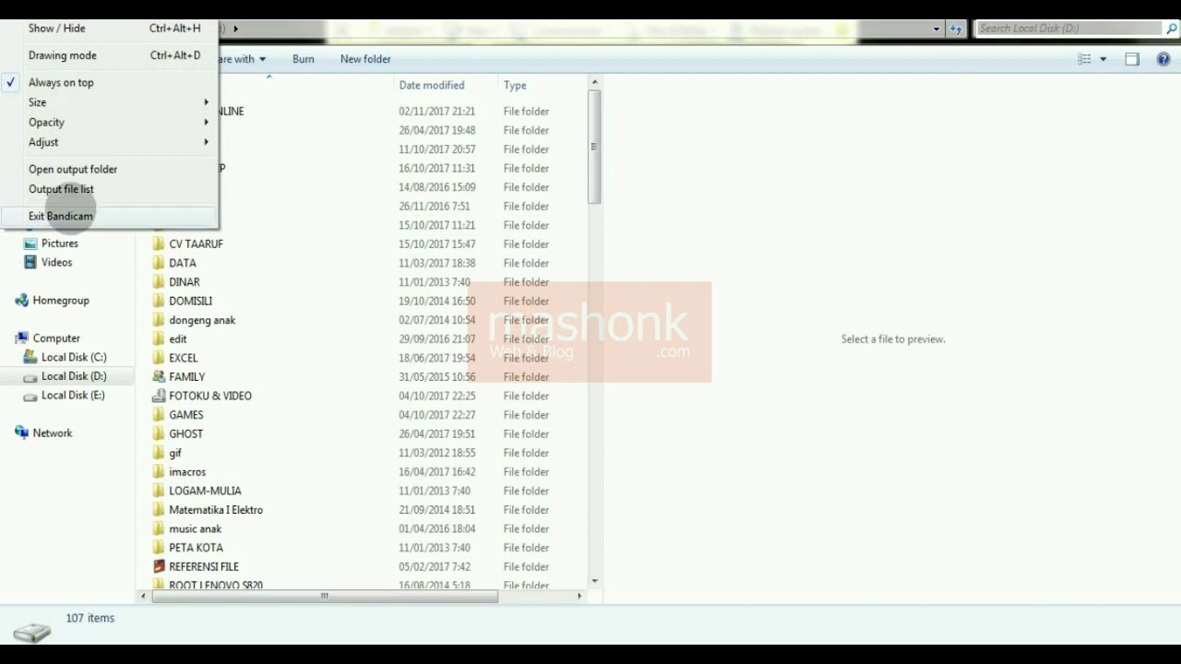
pyautogui.click(111, 30)
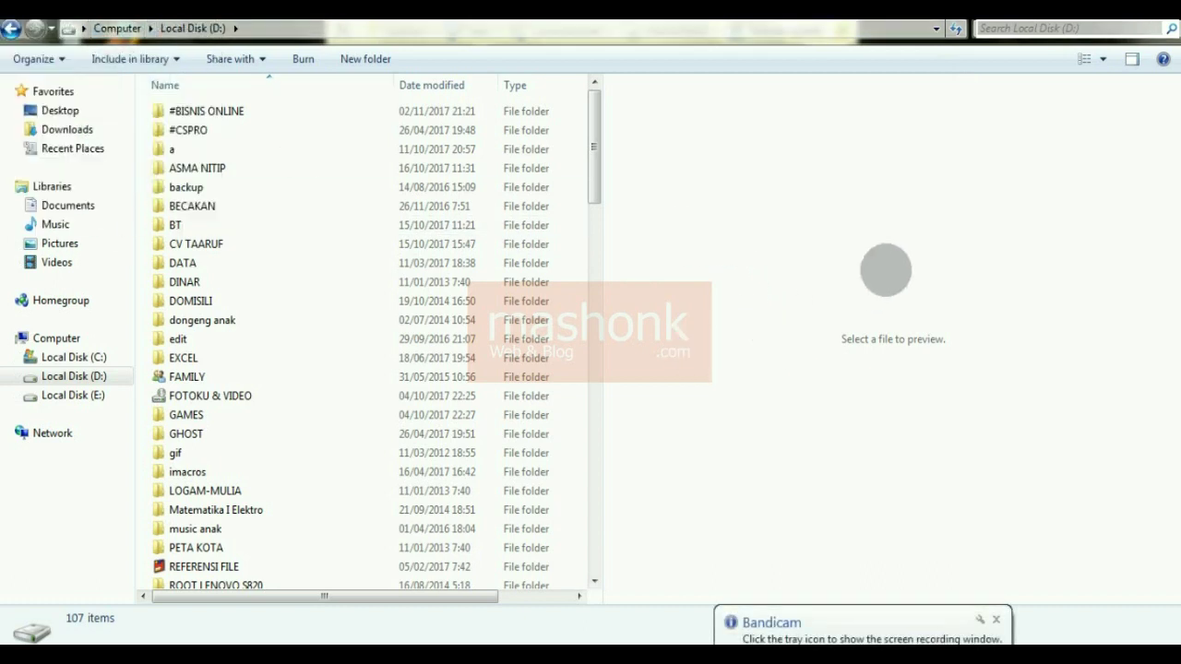
pyautogui.click(945, 51)
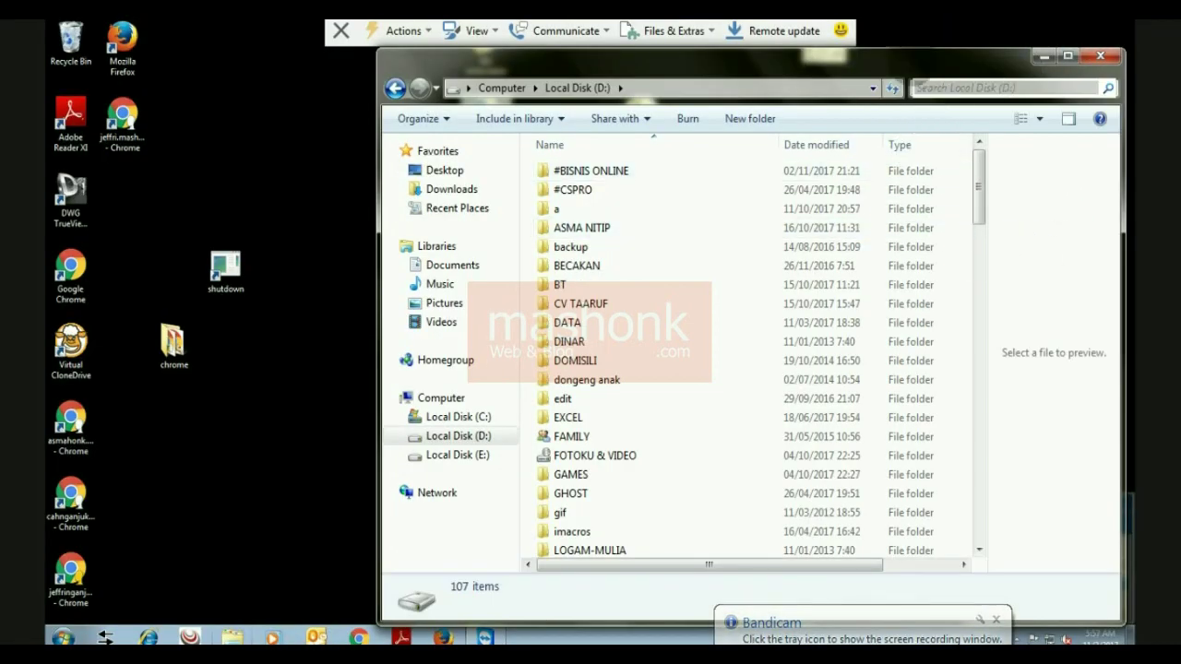
pyautogui.moveTo(880, 44); pyautogui.dragTo(924, 18)
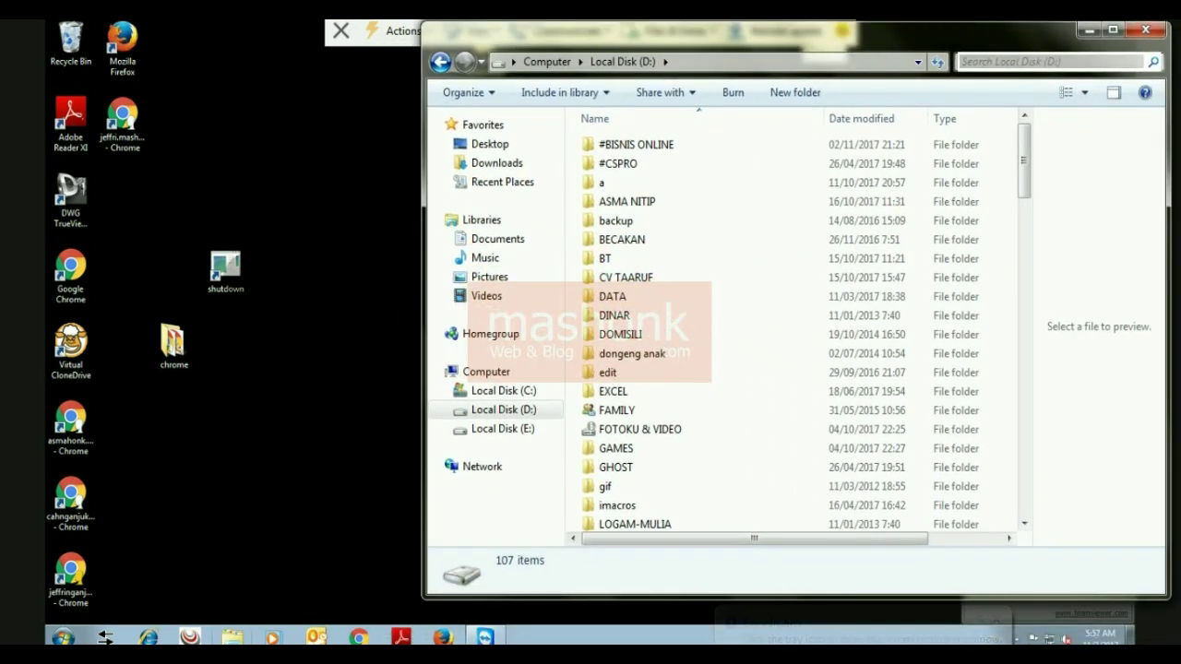
# Copy the DAFTAR ISI file on the remote desktop again.
pyautogui.press('super+d')
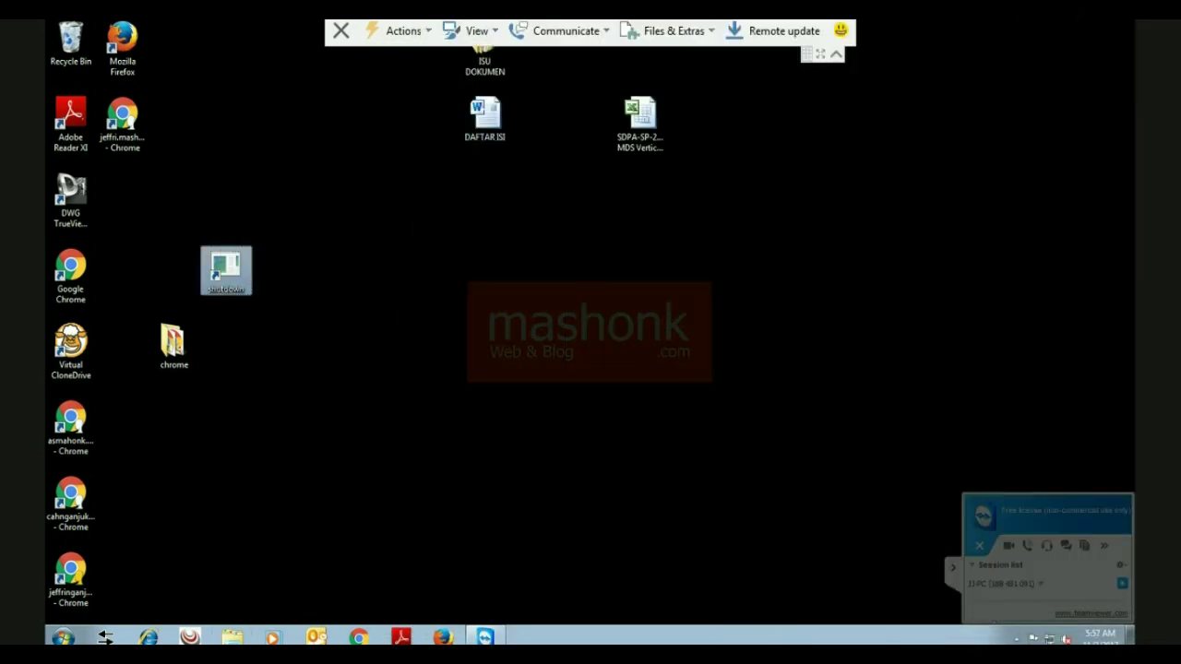
pyautogui.doubleClick(482, 118)
pyautogui.rightClick(477, 120)
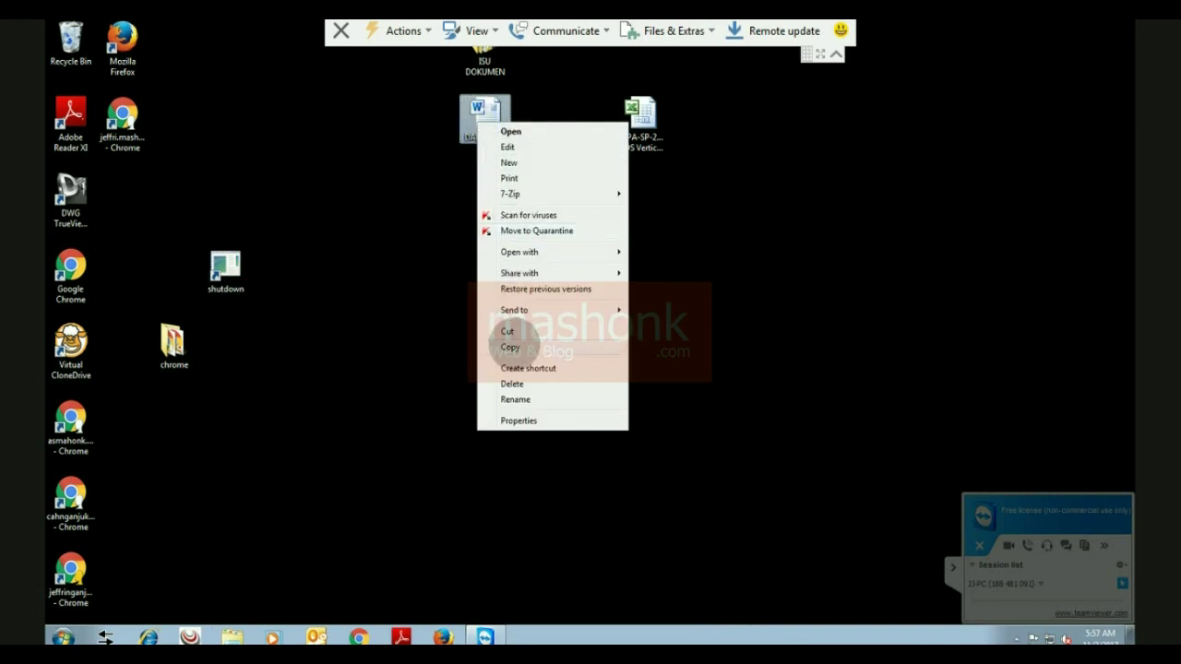
pyautogui.click(510, 347)
pyautogui.moveTo(231, 635)
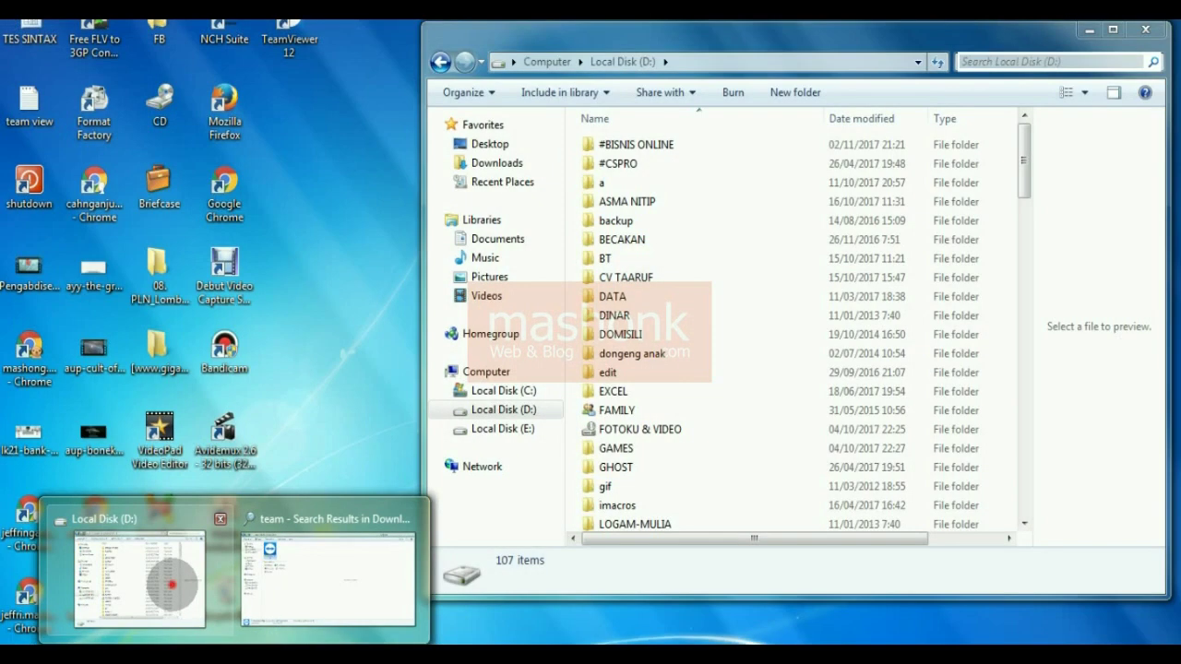
# Resize the drive D: window beside the remote desktop and select DAFTAR ISI there.
pyautogui.click(156, 576)
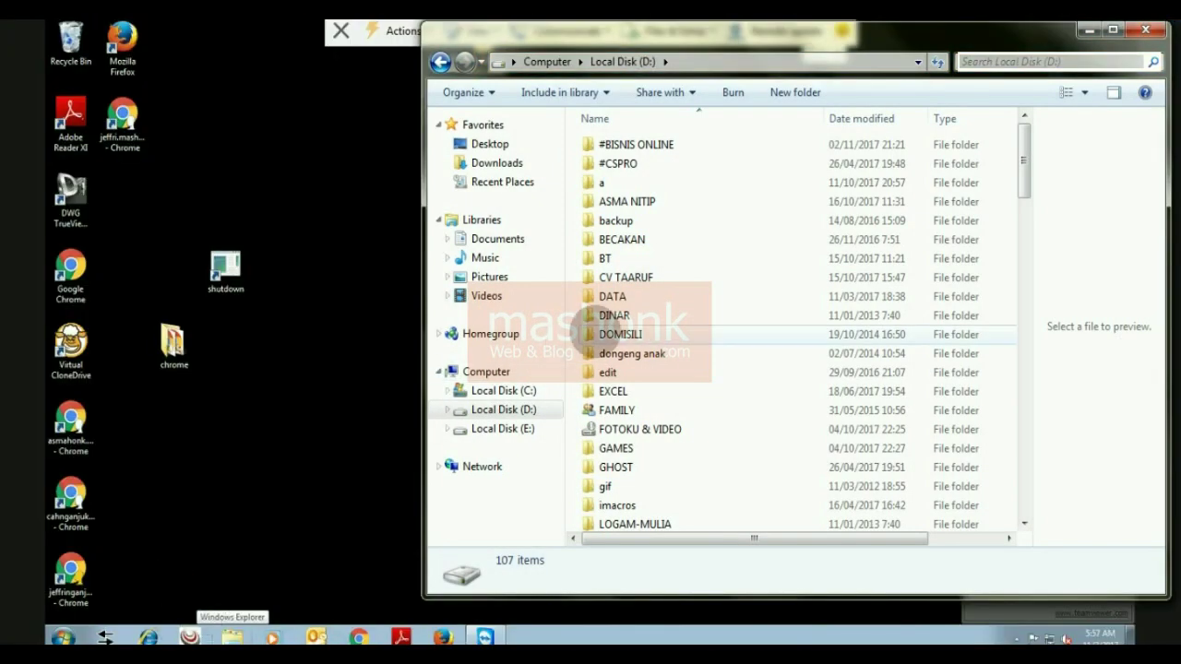
pyautogui.rightClick(731, 295)
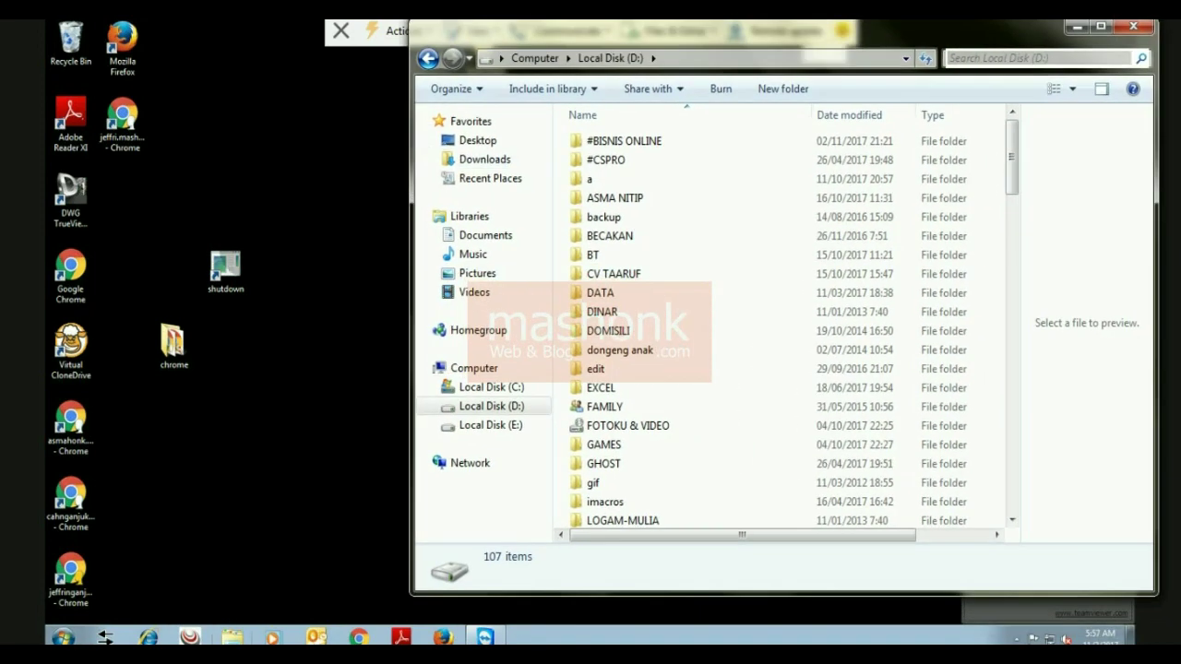
pyautogui.press('super+d')
pyautogui.moveTo(225, 267); pyautogui.dragTo(277, 270)
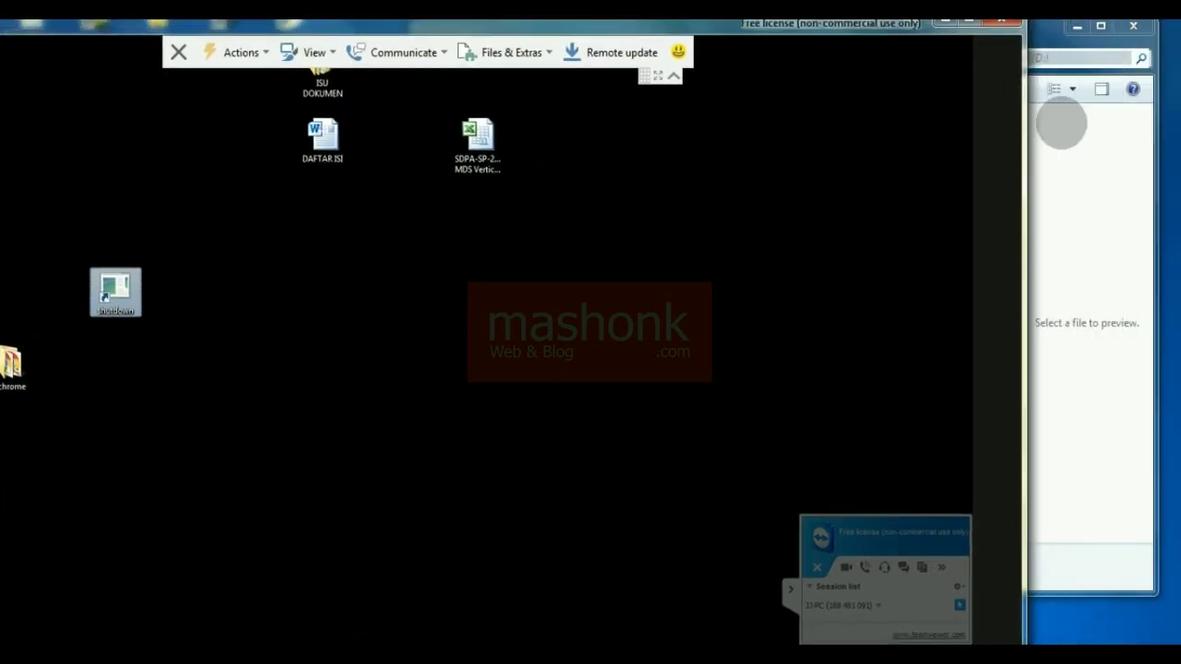
pyautogui.moveTo(1024, 115); pyautogui.dragTo(881, 34)
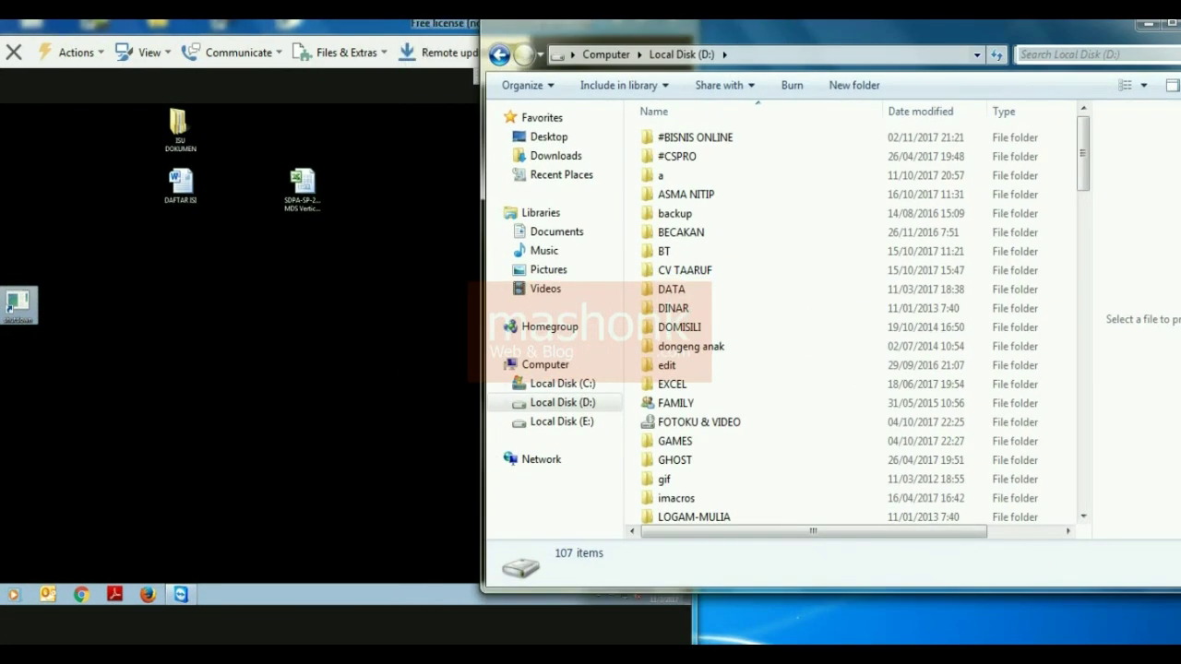
pyautogui.click(180, 185)
# Drag DAFTAR ISI into the local D:\edit folder and turn on Bandicam's drawing mode.
pyautogui.moveTo(180, 185); pyautogui.dragTo(823, 369)
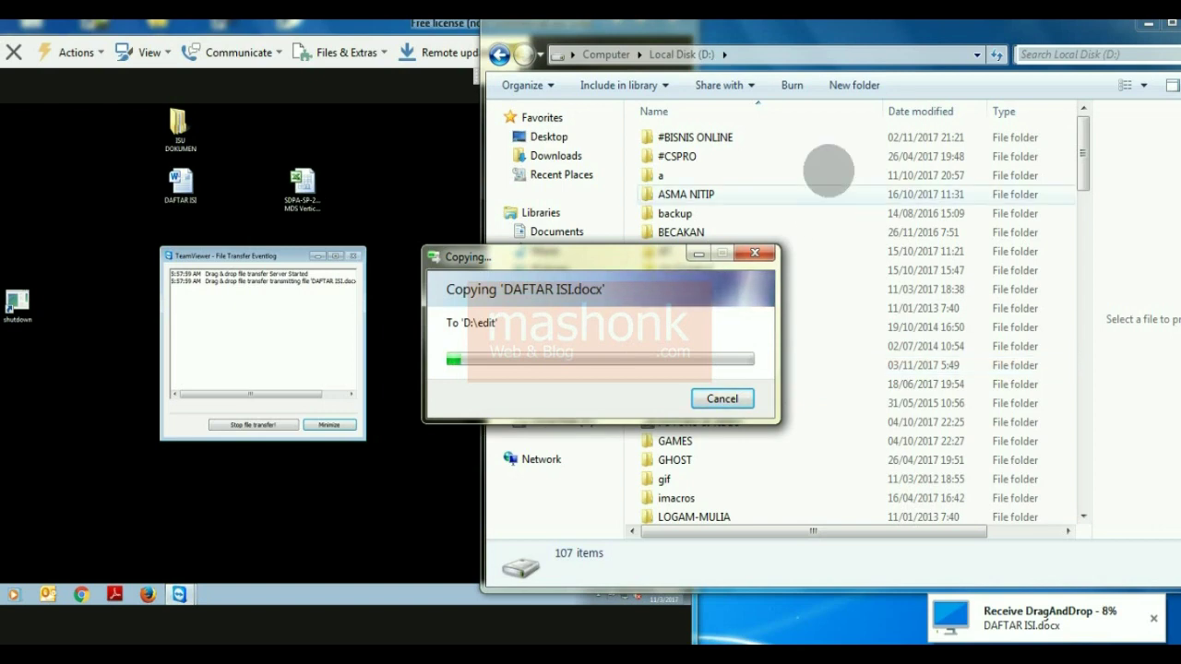
pyautogui.moveTo(784, 30); pyautogui.dragTo(806, 30)
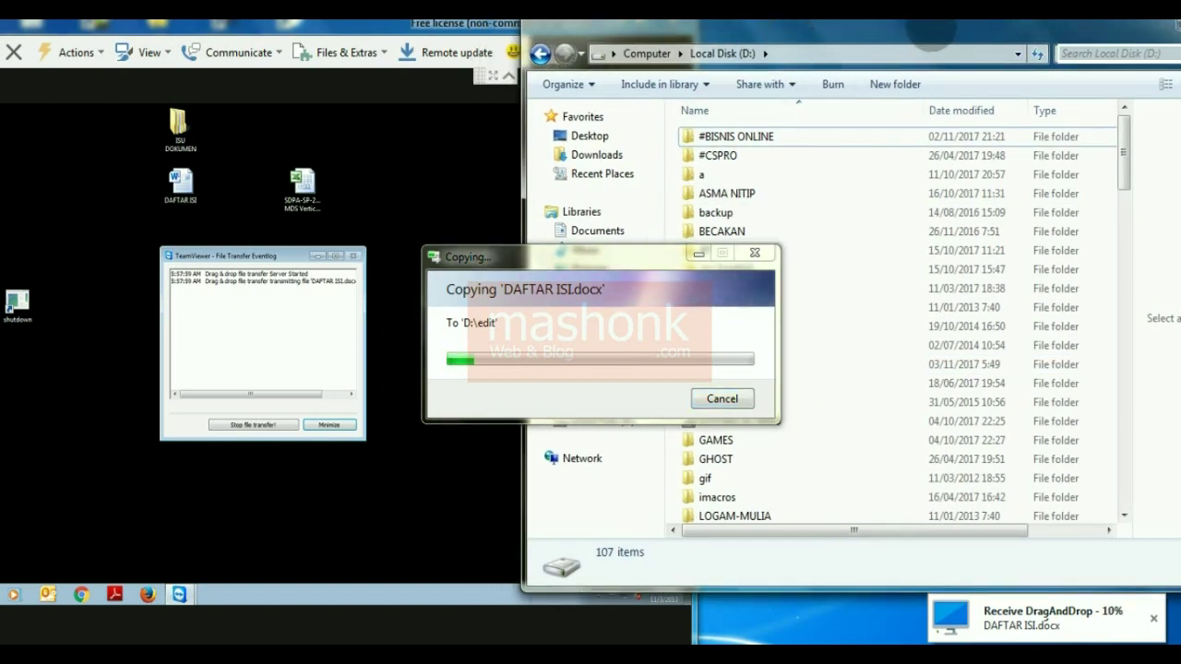
pyautogui.click(1007, 629)
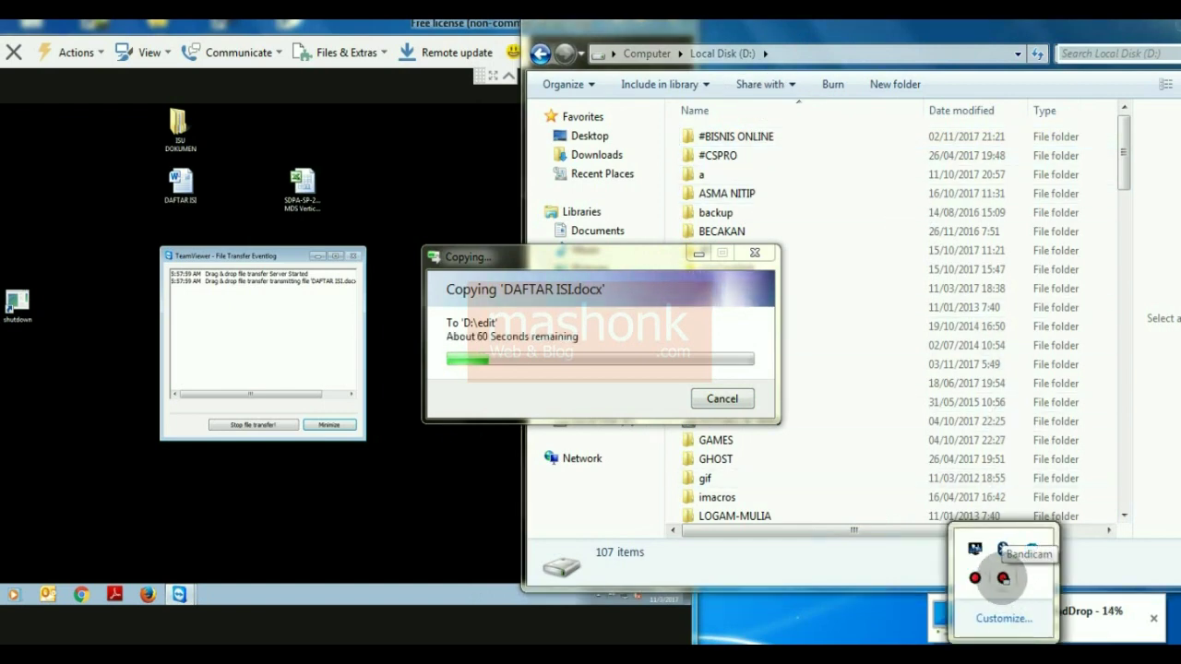
pyautogui.click(1003, 578)
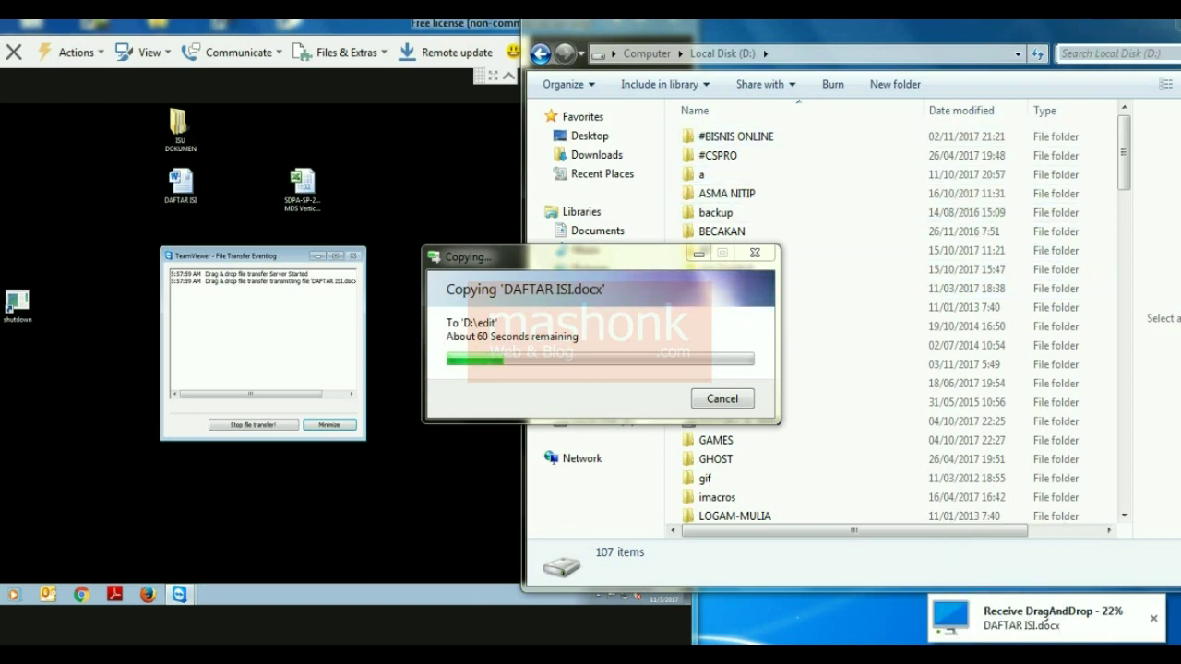
pyautogui.moveTo(1133, 157)
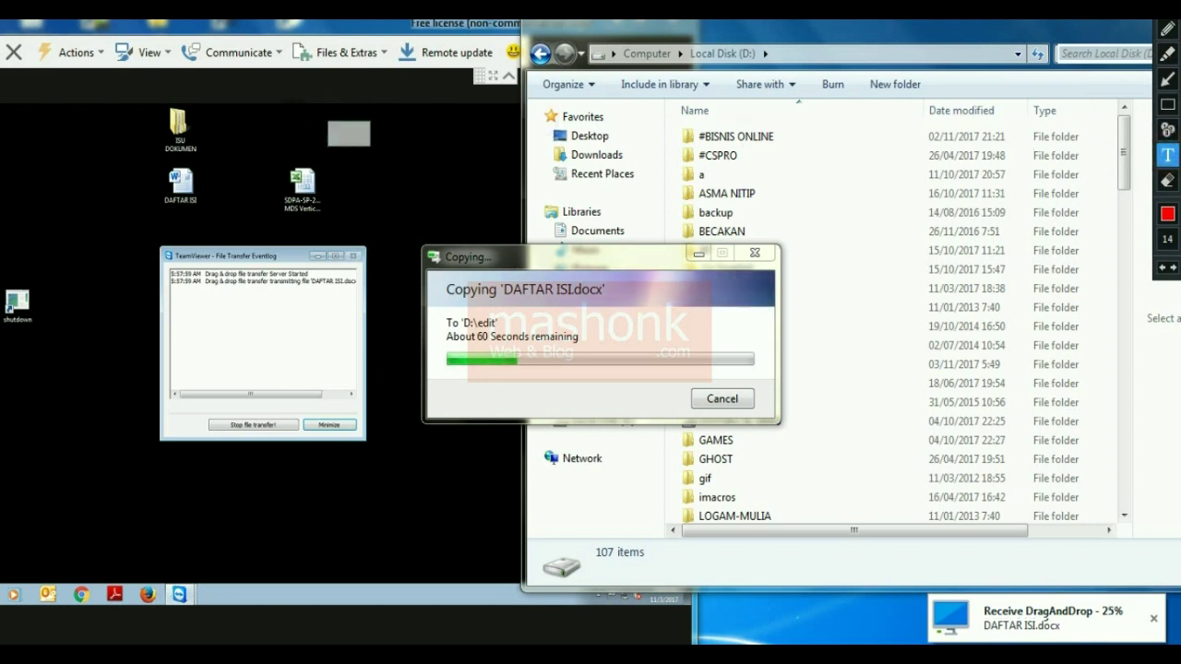
# Label the remote desktop 'KOMPUTER YG KITA REMOT' in red.
pyautogui.write('KO')
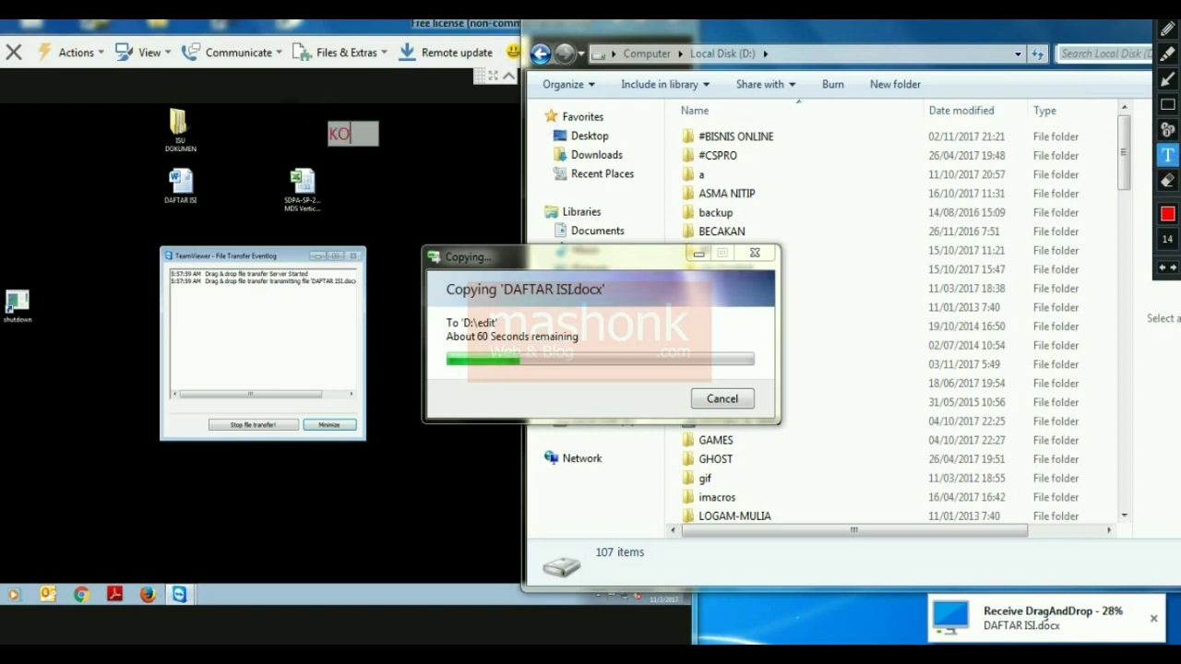
pyautogui.write('MPUTE')
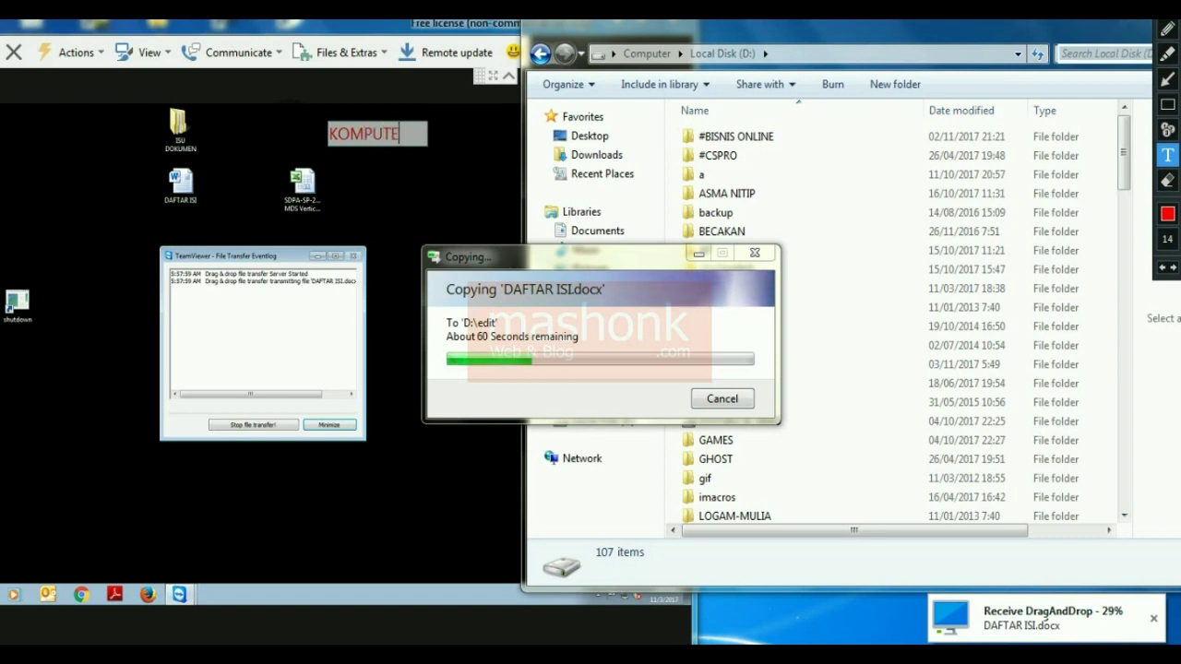
pyautogui.write('R TARGE')
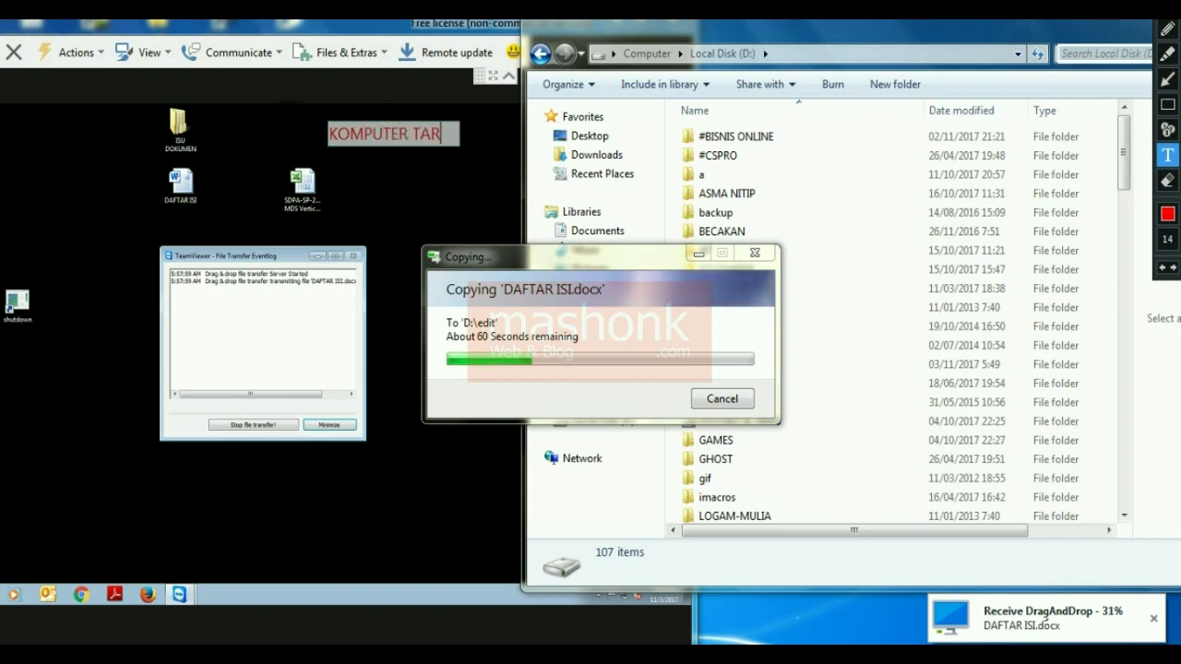
pyautogui.press('BackSpace')
pyautogui.press('BackSpace')
pyautogui.press('BackSpace')
pyautogui.press('BackSpace')
pyautogui.write('YG KITA ')
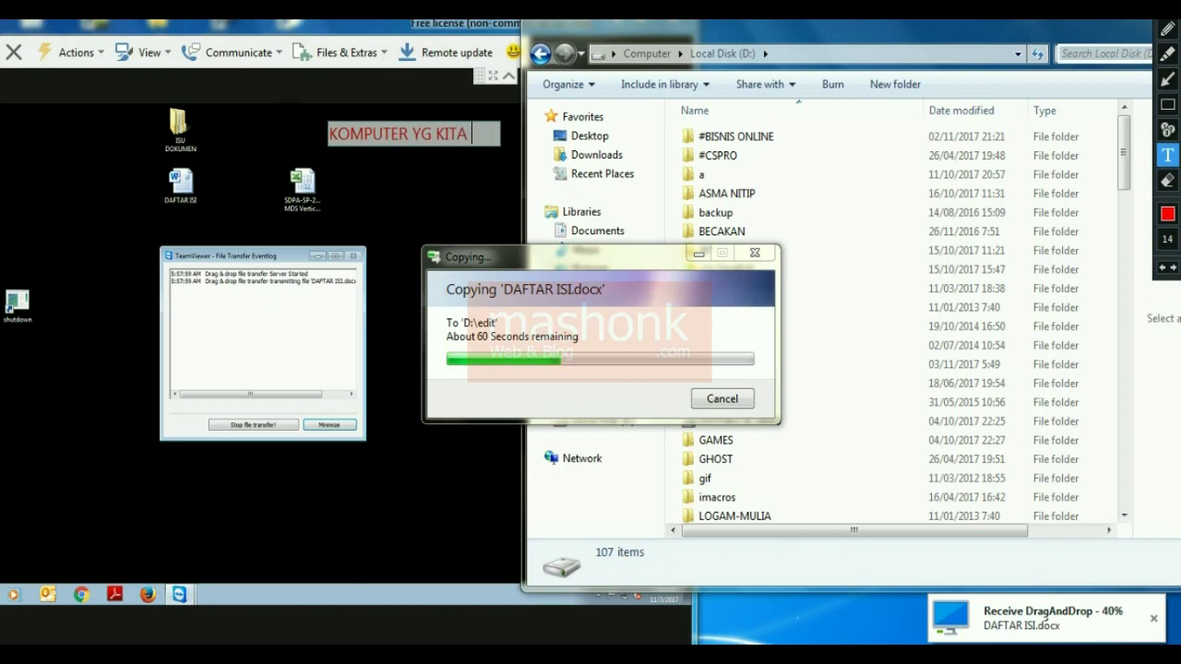
pyautogui.write('REMOT')
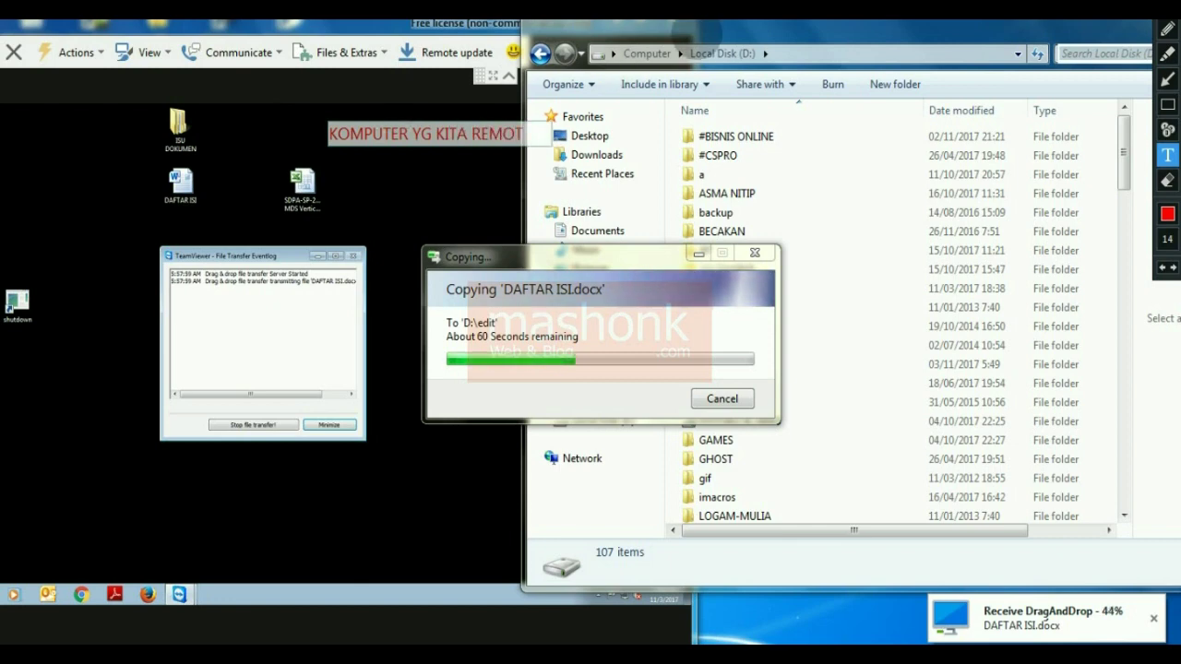
pyautogui.click(811, 38)
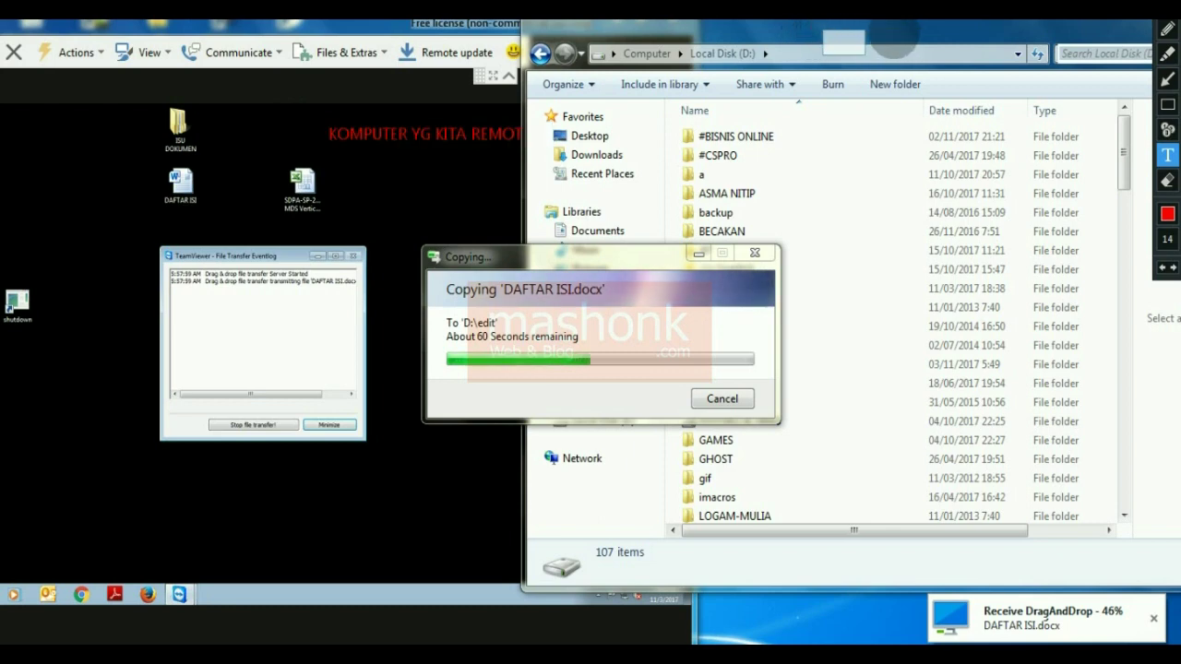
# Label the local Explorer window 'KOMPUTER 2 YANG MEREMOT', then switch back to Notepad.
pyautogui.click(844, 41)
pyautogui.write('KOMPUTER')
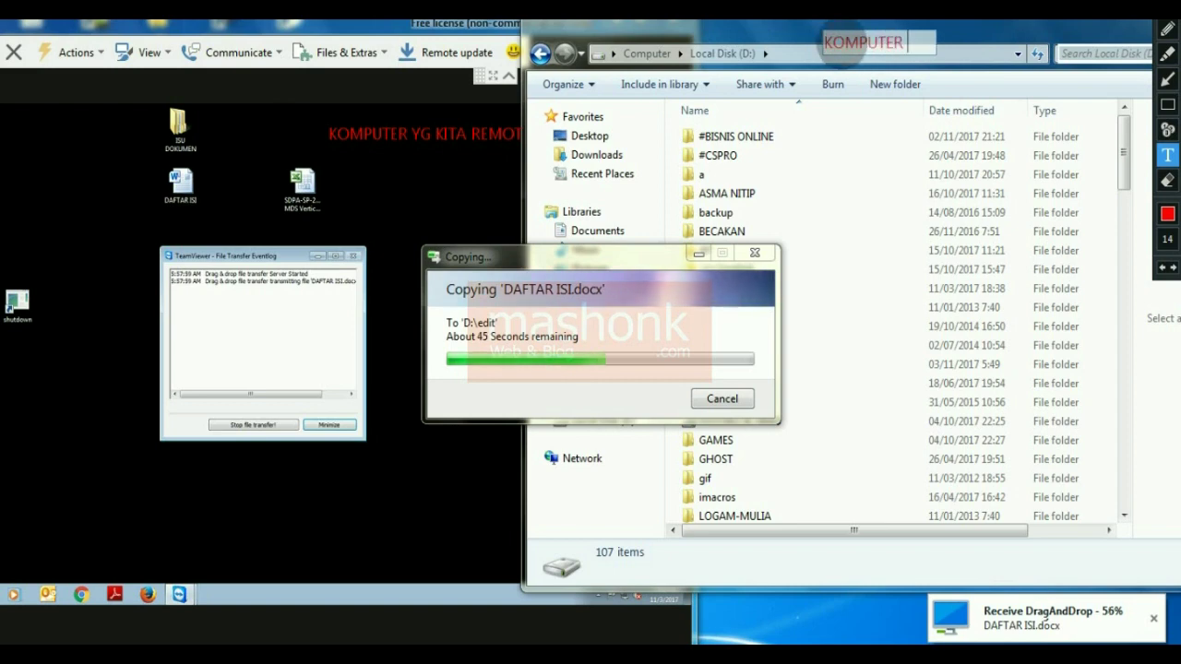
pyautogui.write(' 2 YANG MERE')
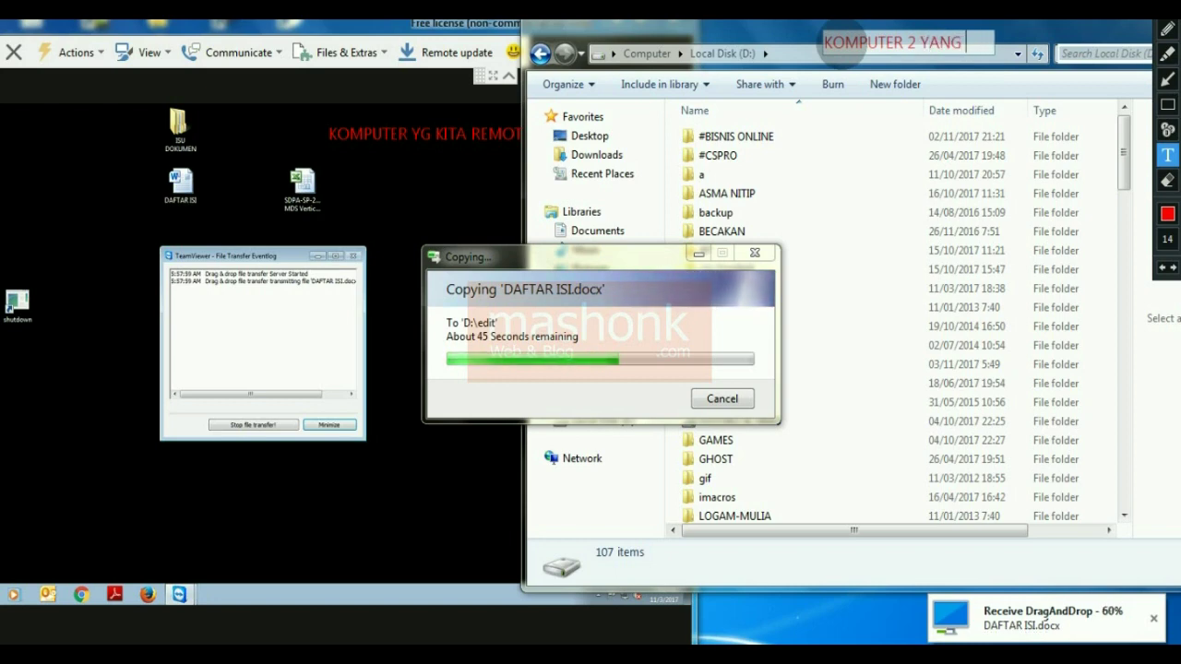
pyautogui.write('MOT')
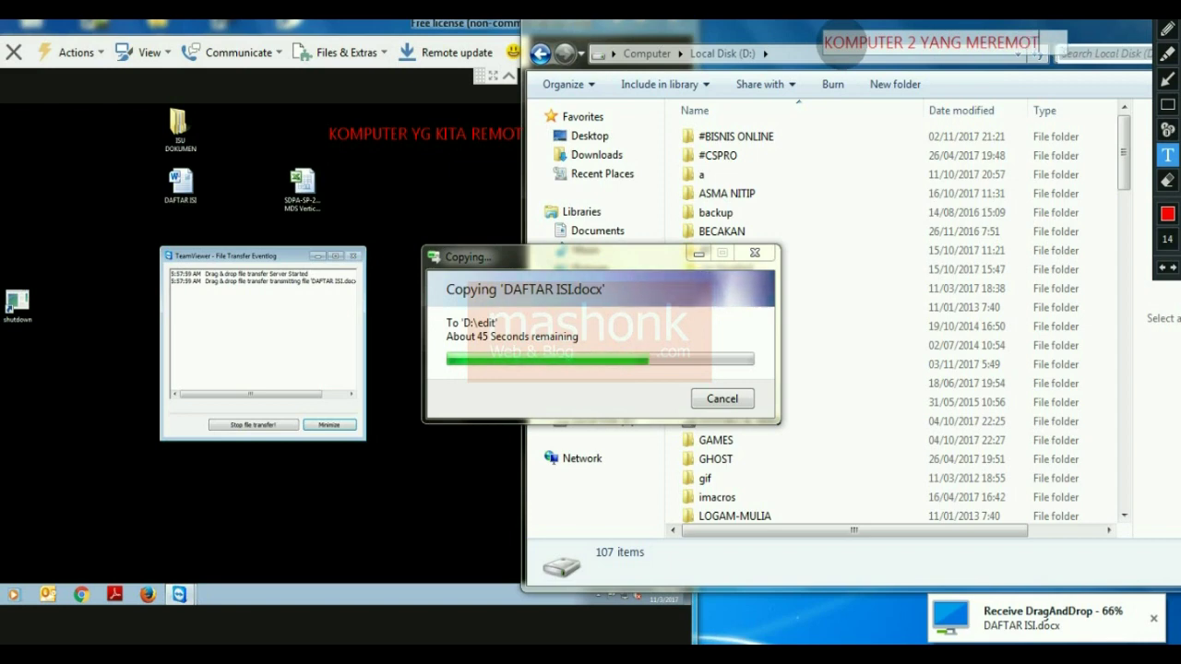
pyautogui.click(756, 48)
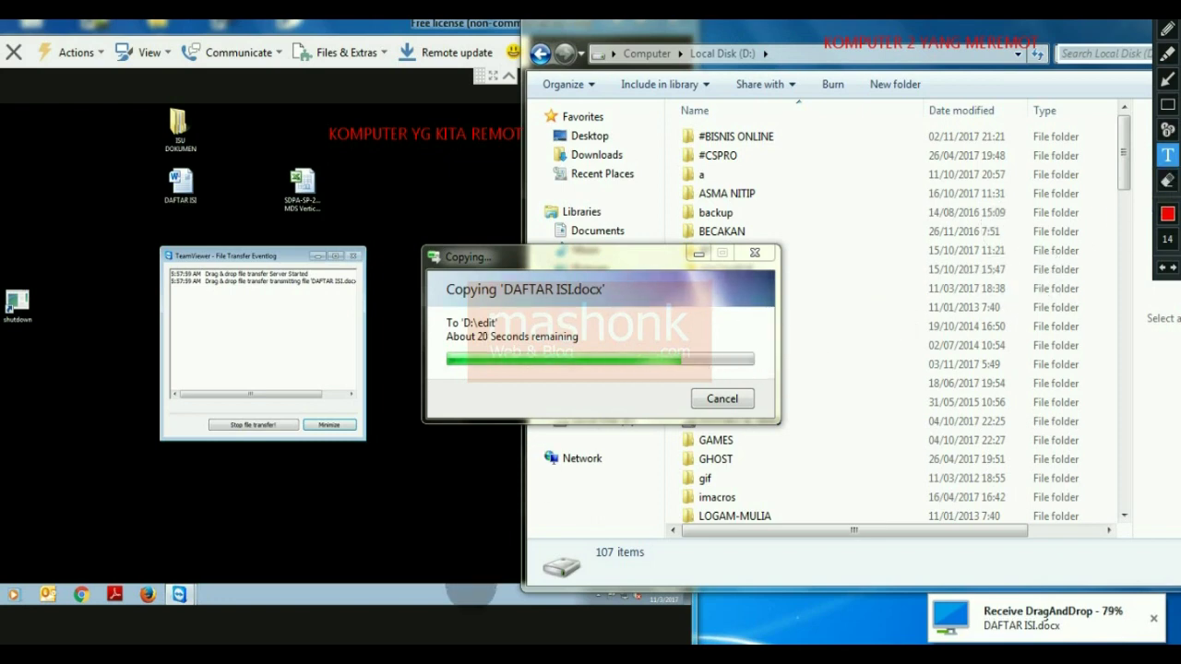
pyautogui.hotkey('alt', 'Tab')
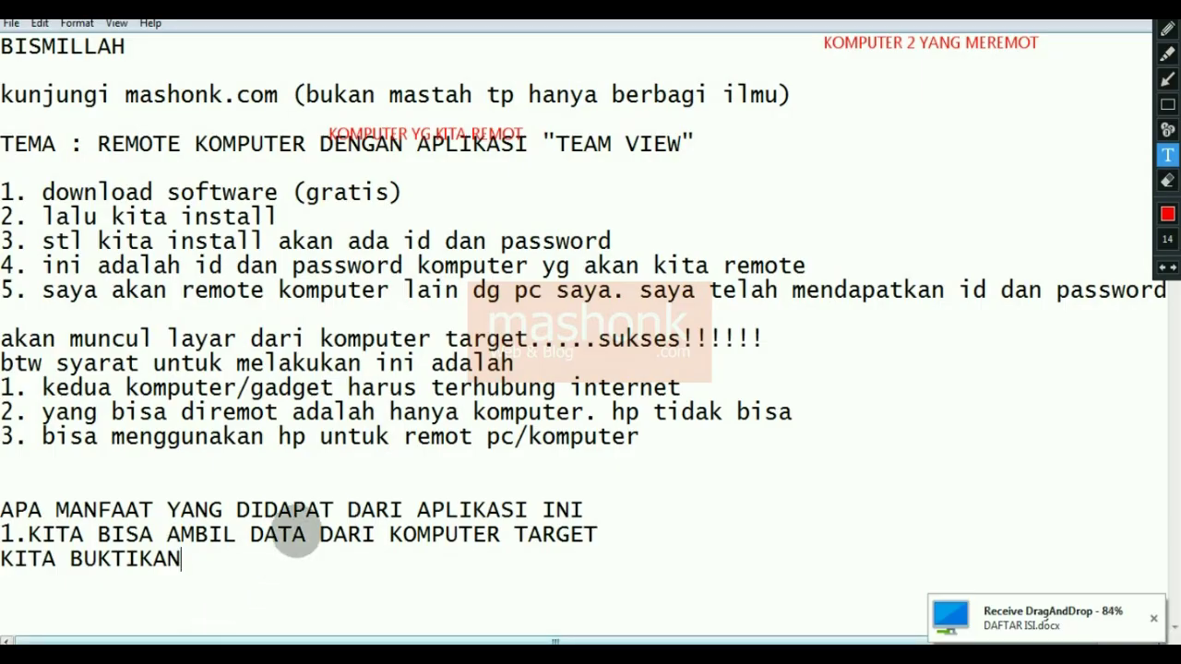
# Type 'PROSES AMBIL DATA TELAH BERHASIL' on a new line in the notes.
pyautogui.write('PROSES AMBIL DATA TELAH BERHASIL')
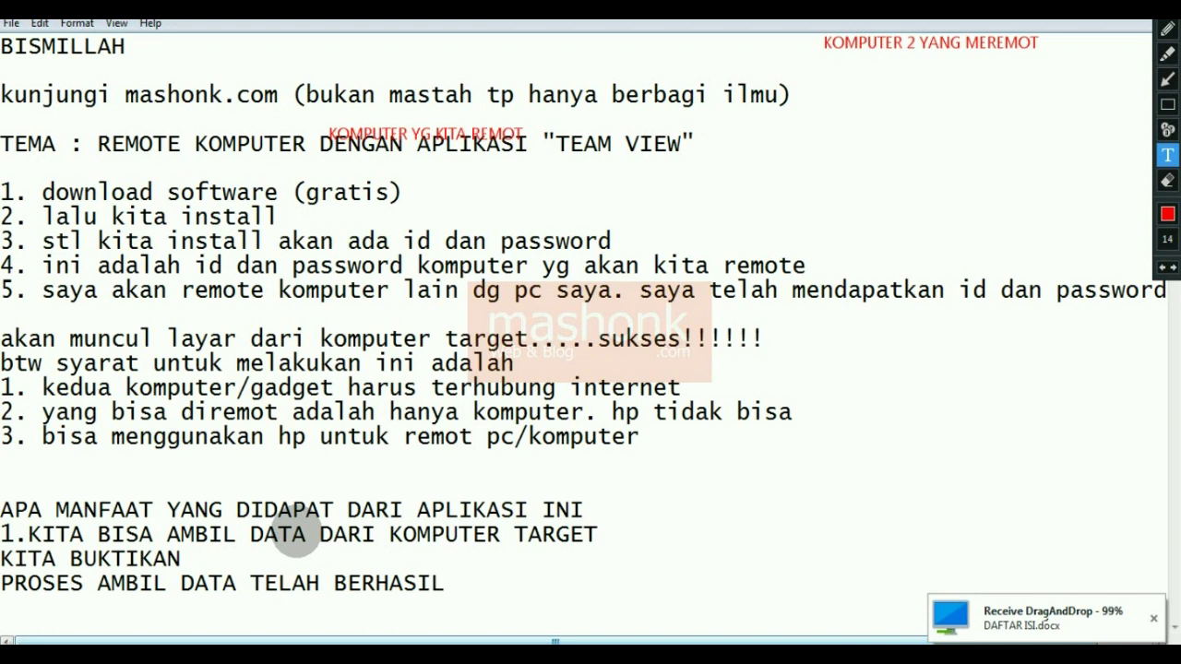
pyautogui.press('Return')
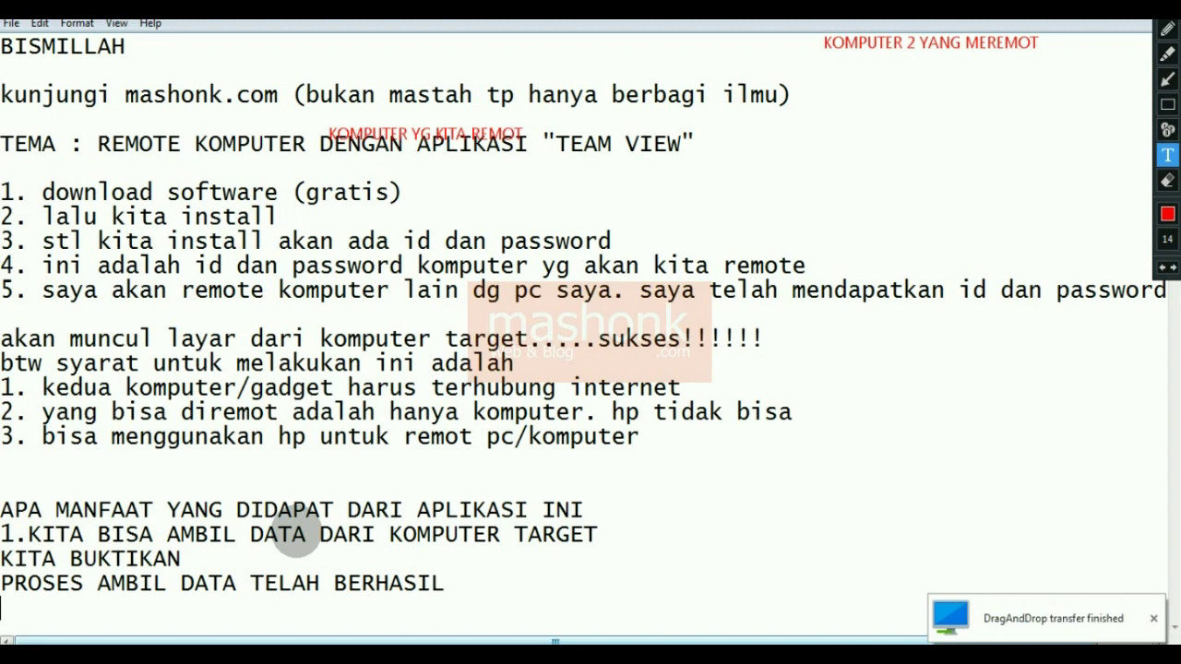
pyautogui.hscroll(3, 295, 482)
pyautogui.hscroll(-3, 293, 479)
# Close the Bandicam drawing toolbar to clear the red labels and add two blank lines.
pyautogui.click(255, 31)
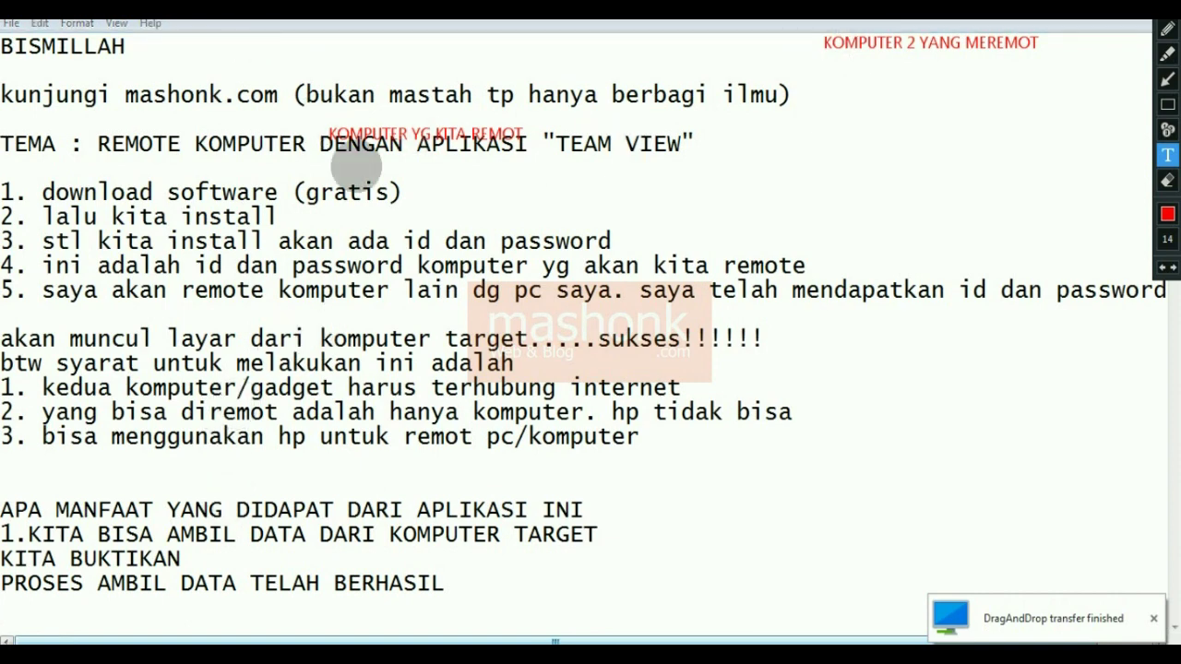
pyautogui.click(345, 28)
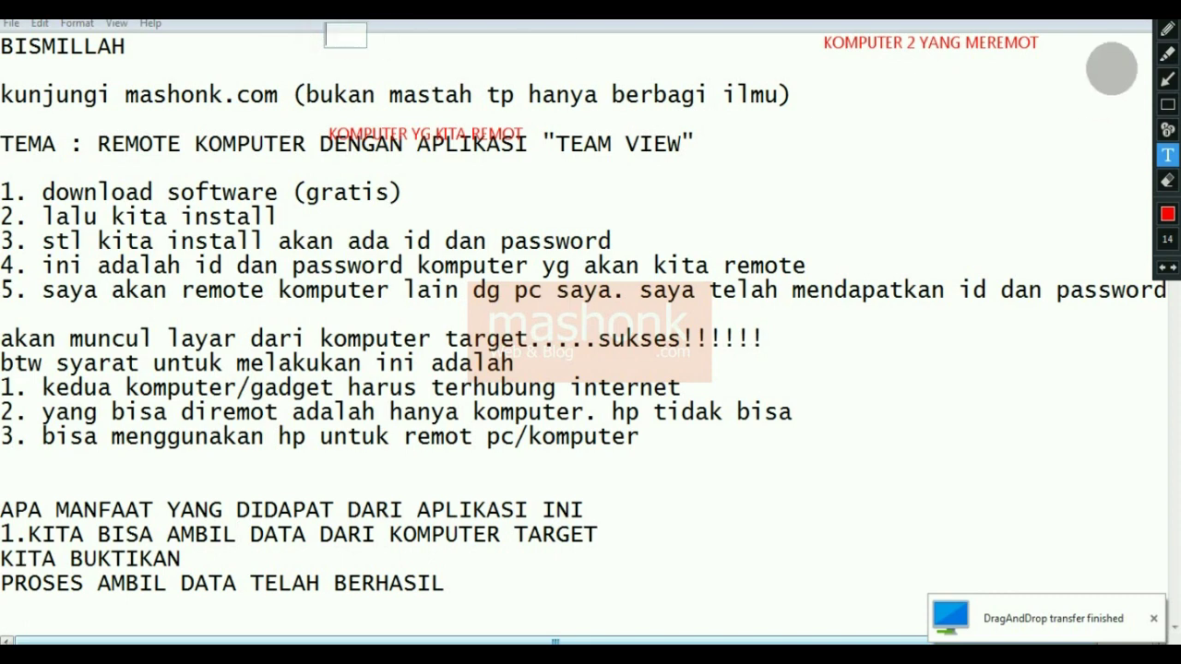
pyautogui.click(460, 596)
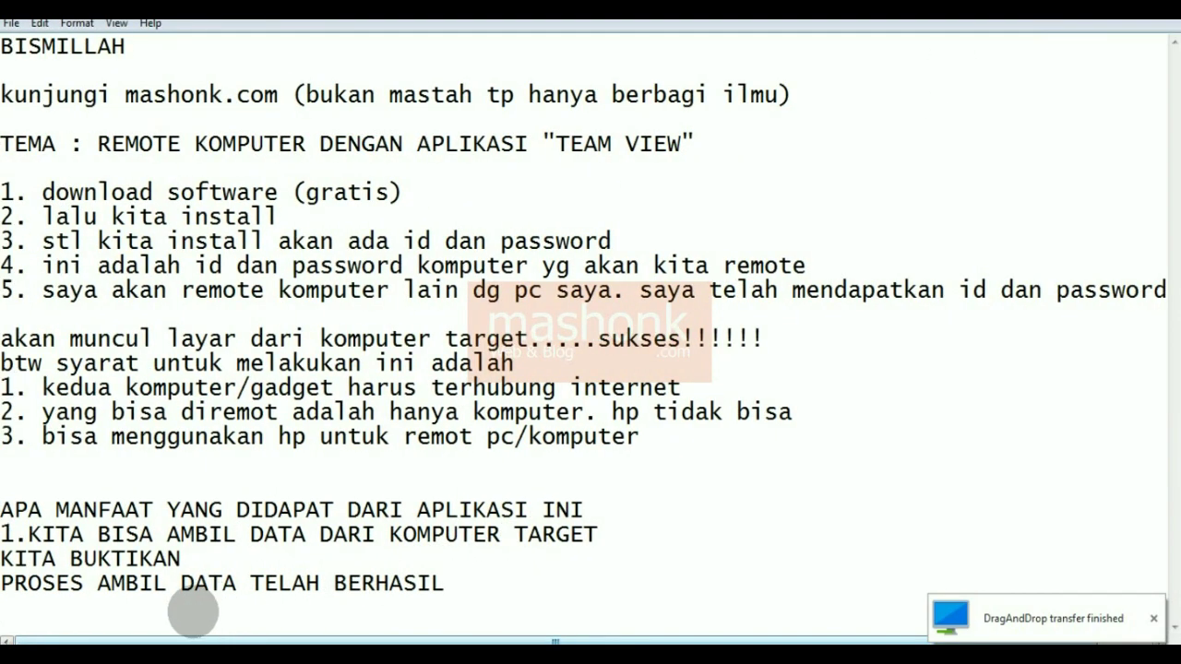
pyautogui.press('Return')
pyautogui.press('Return')
pyautogui.press('Return')
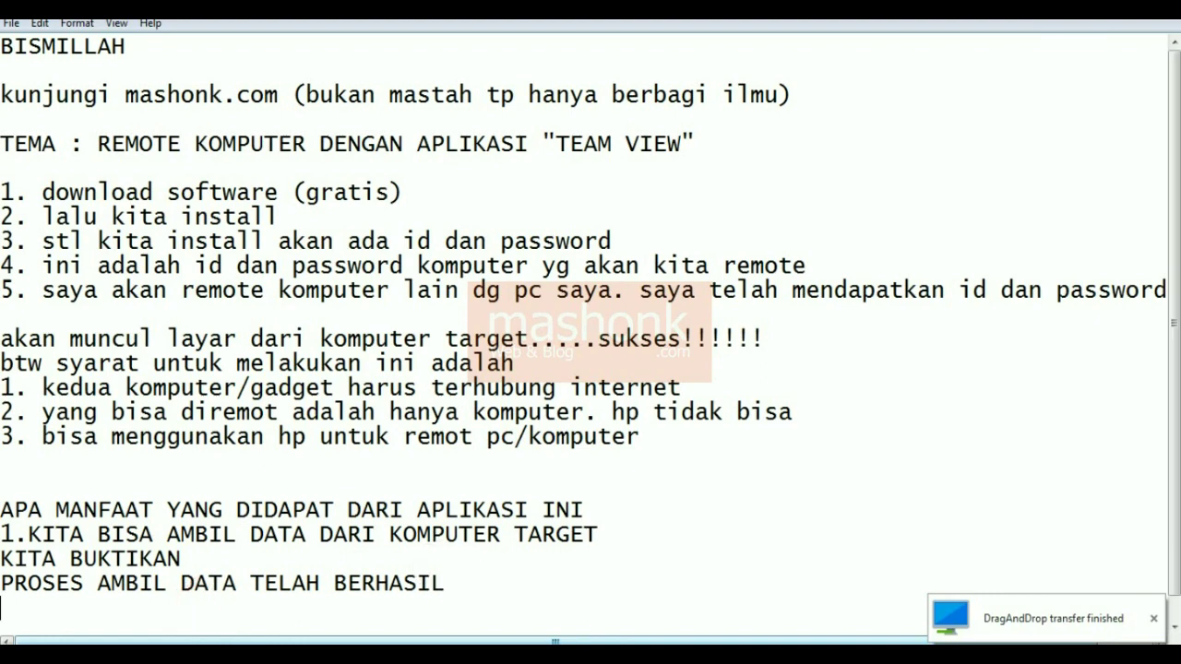
pyautogui.press('Return')
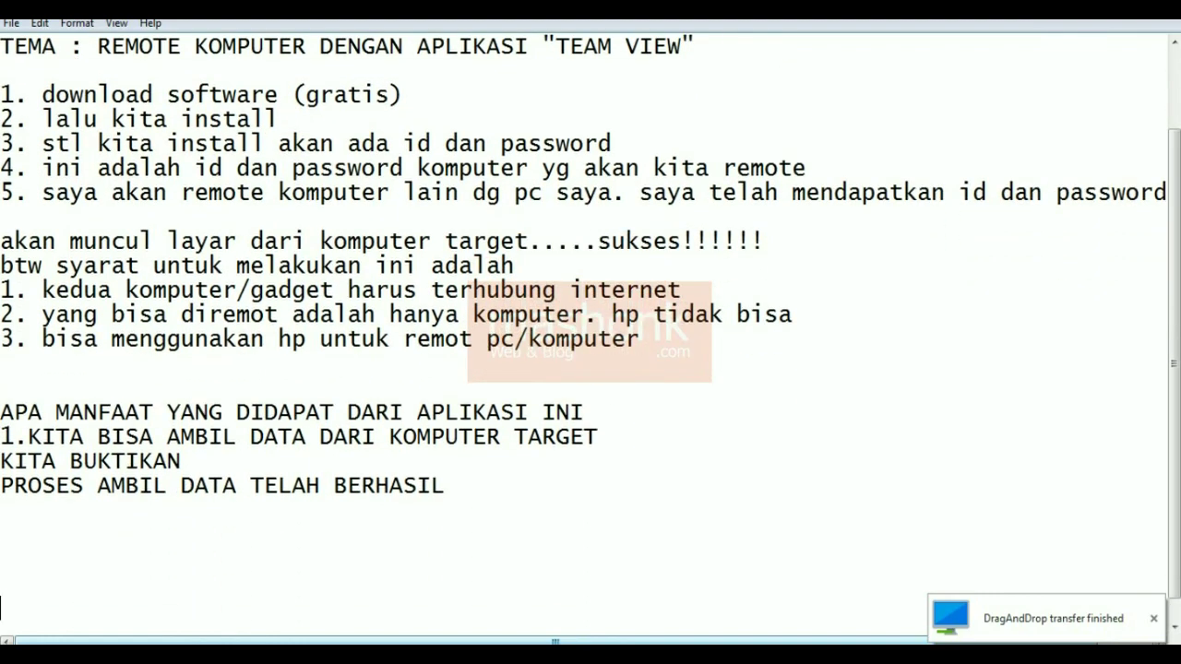
# Type 'JADI DGN APLIKASI INI KITA BISA AKSES PENUH KOMPUTER TARGET' and 'BISA APA SAJA LAINNYA......BISA DOWNLOAD'.
pyautogui.write('JADI ')
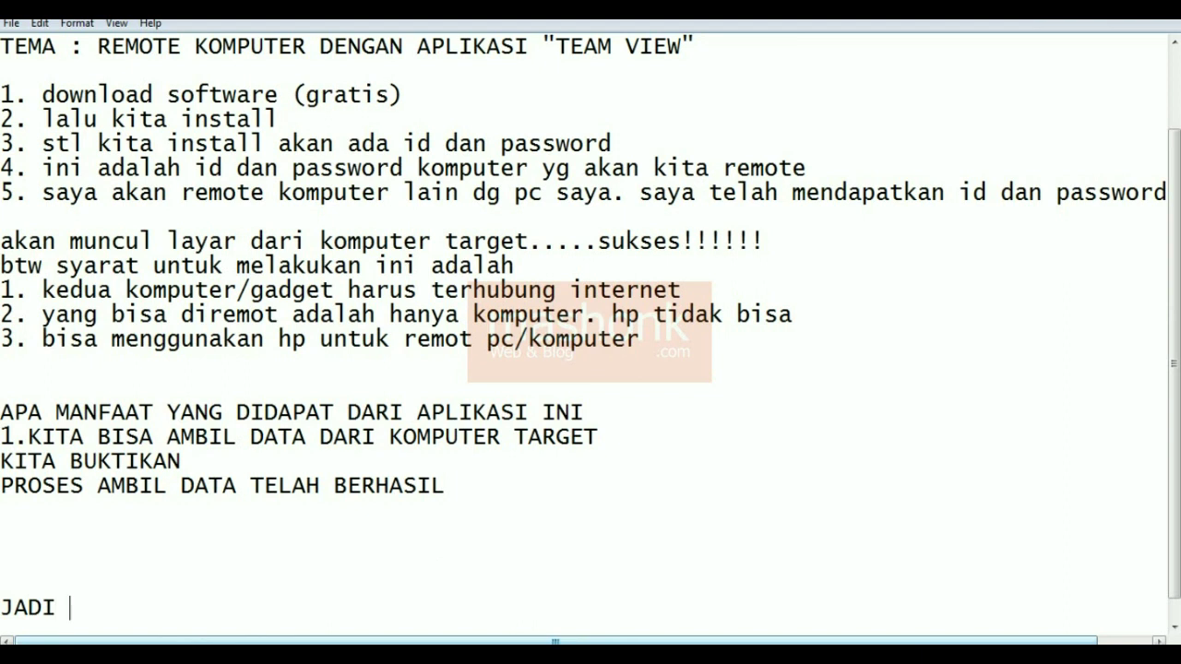
pyautogui.write('DGN APLIKAS')
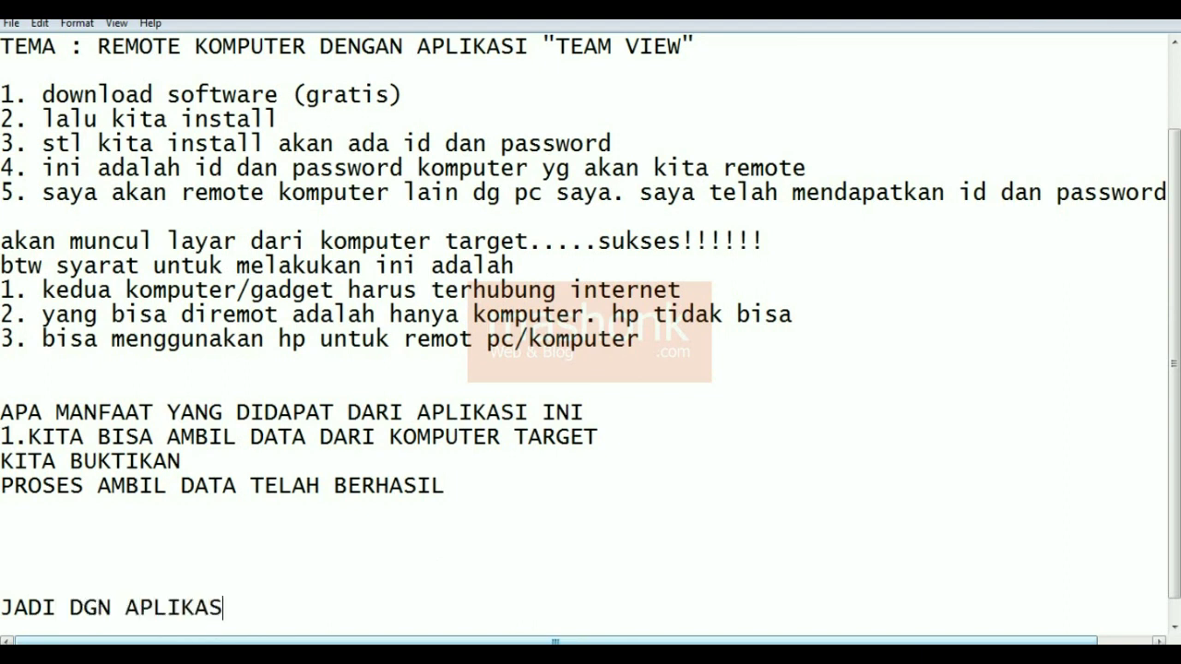
pyautogui.write('I INI')
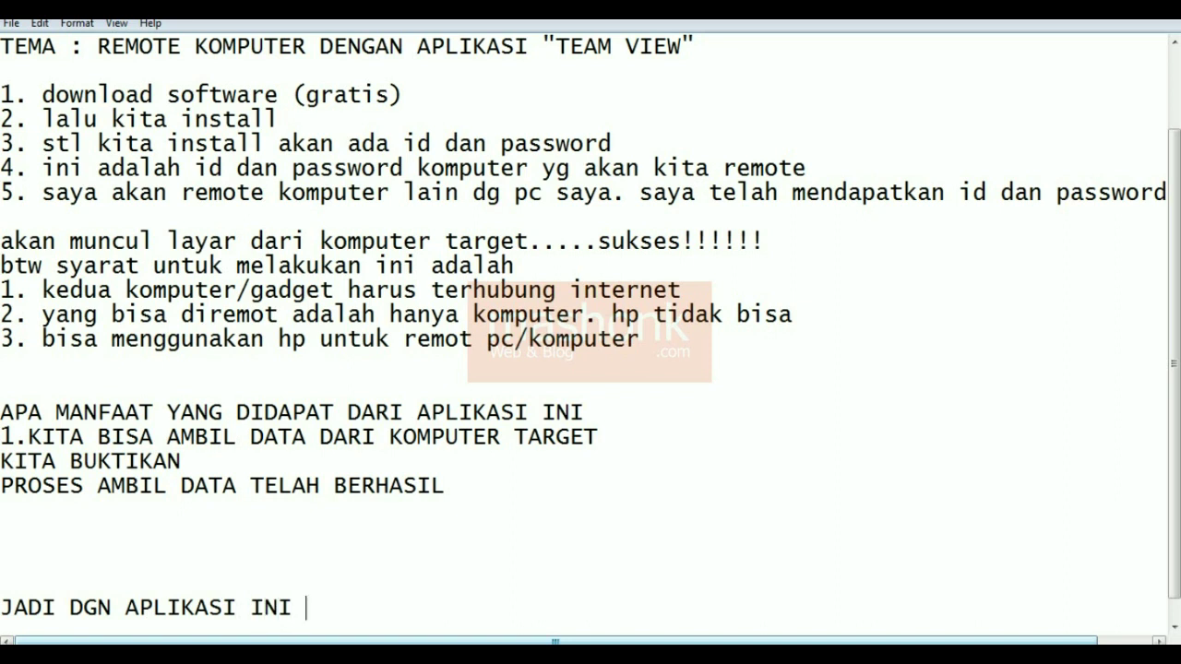
pyautogui.write(' KITA BISA')
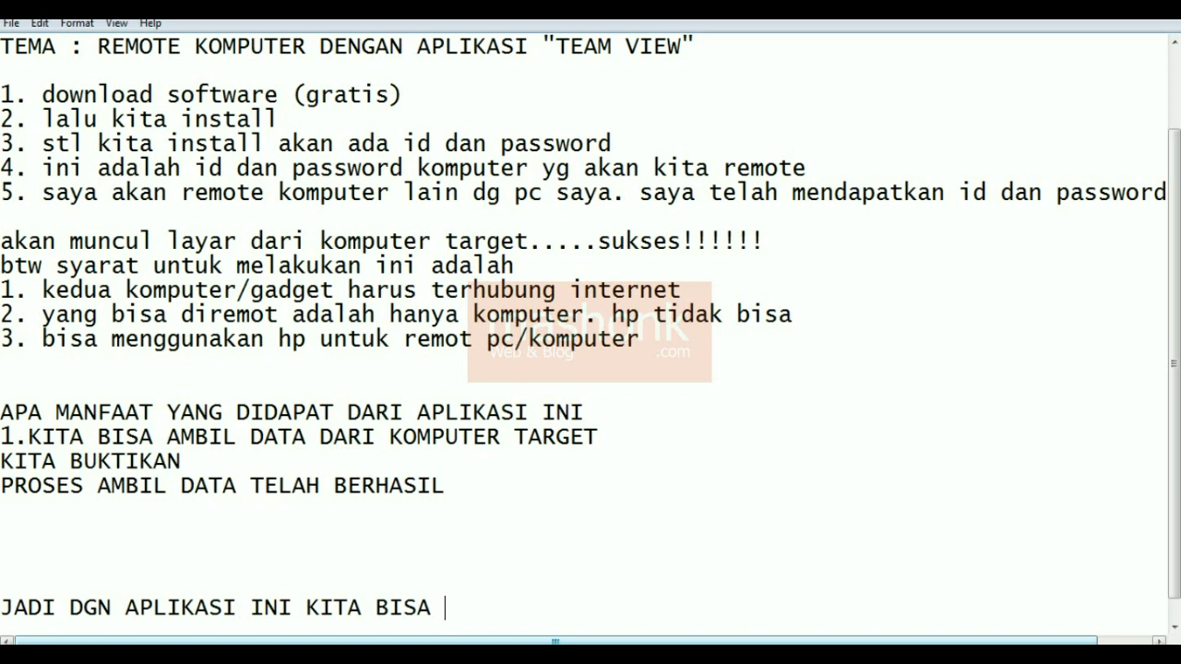
pyautogui.write(' AKSE')
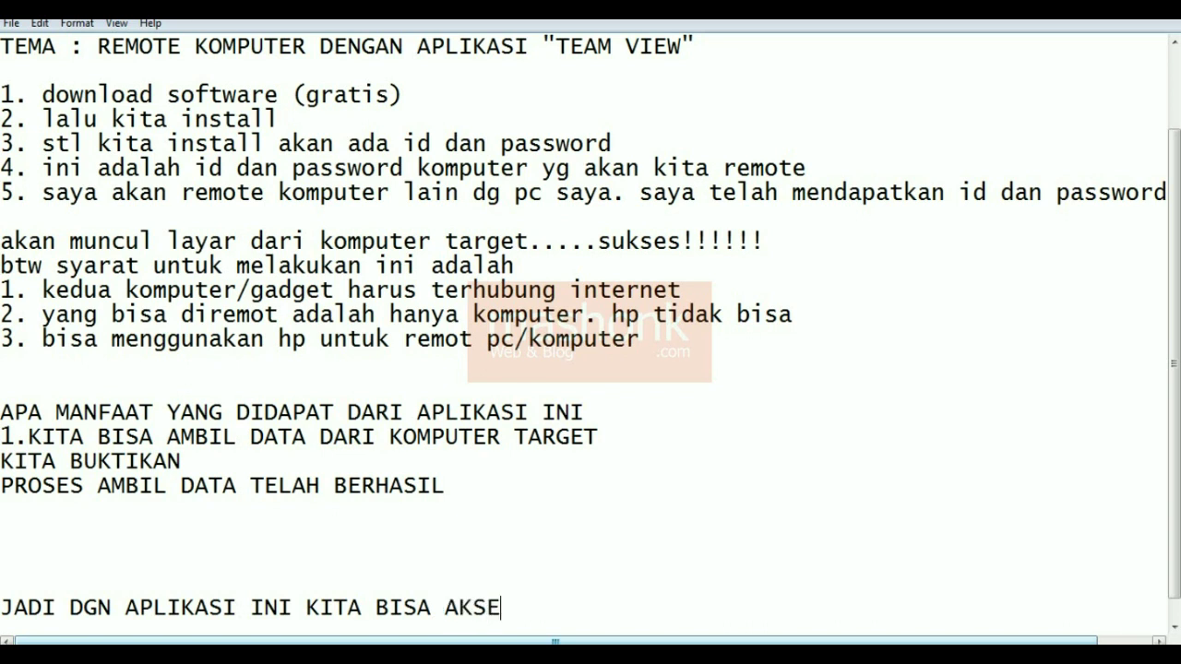
pyautogui.write('S PEN')
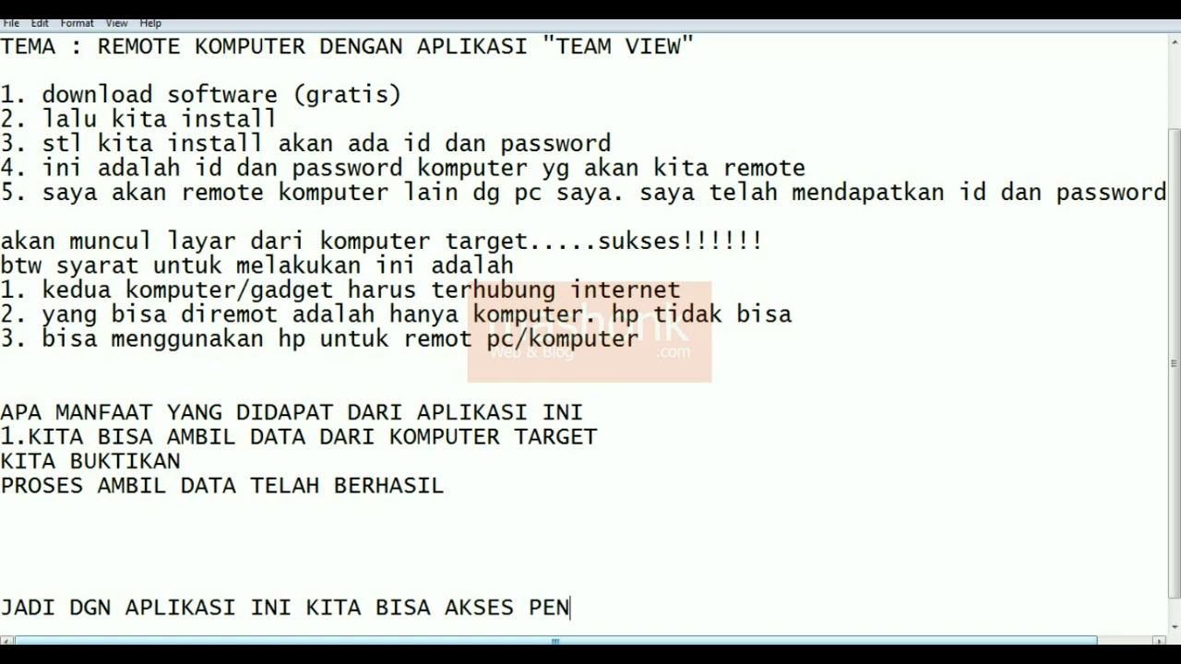
pyautogui.write('UH KOM')
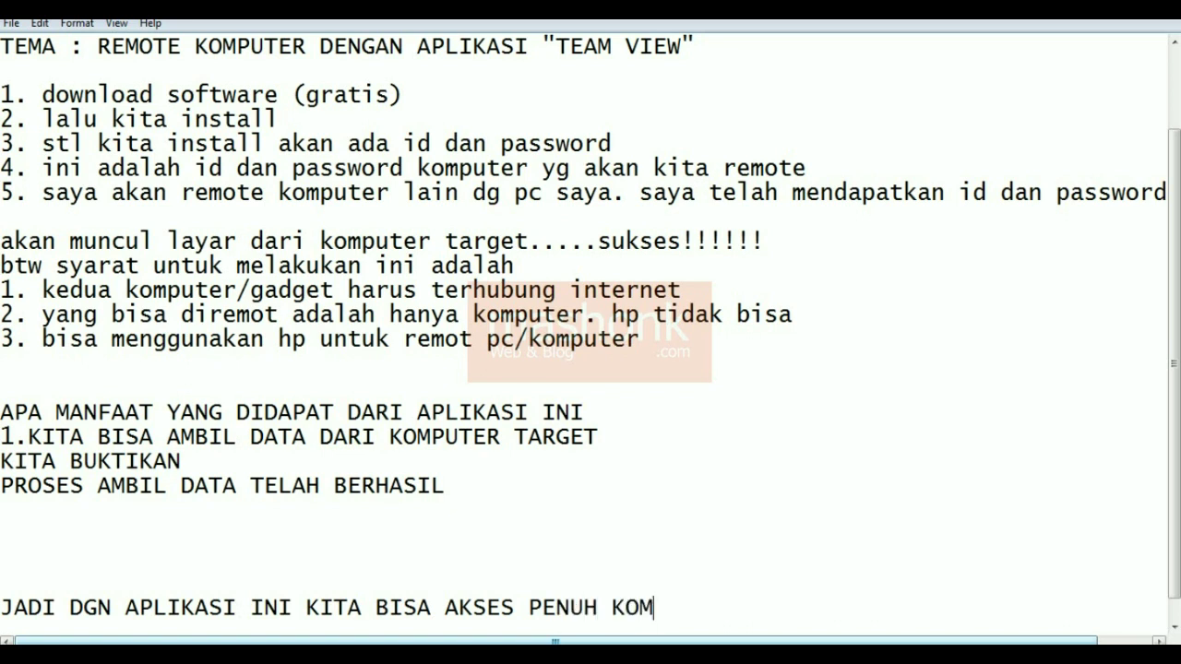
pyautogui.write('PUTER ')
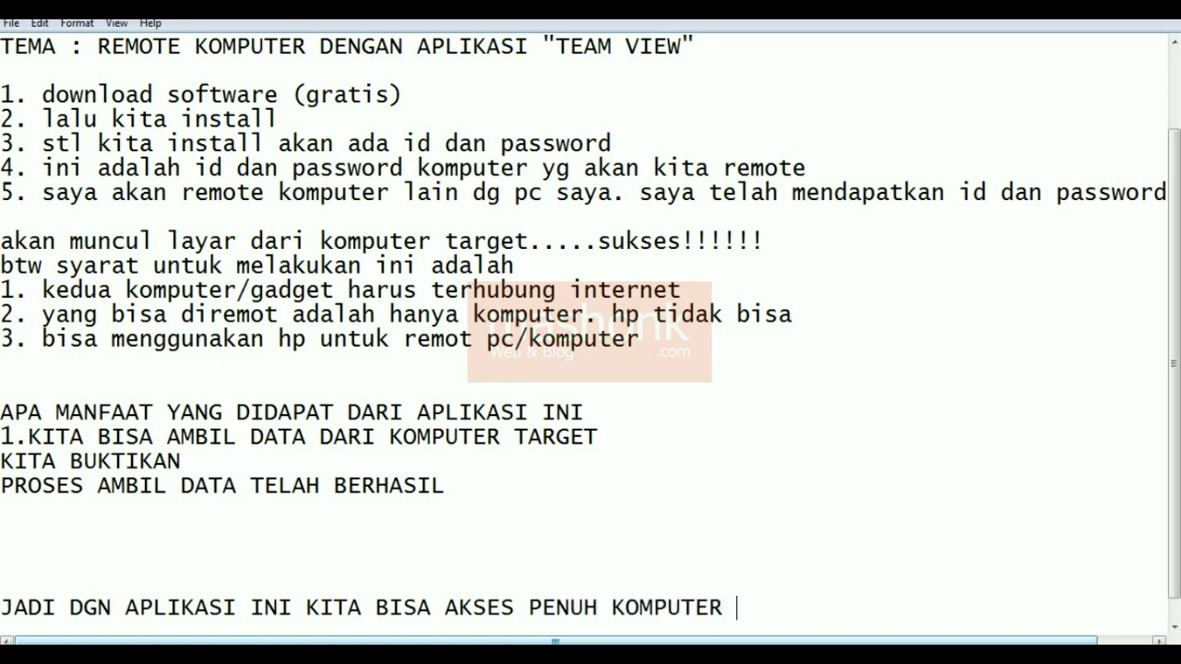
pyautogui.write('TARGET')
pyautogui.press('Return')
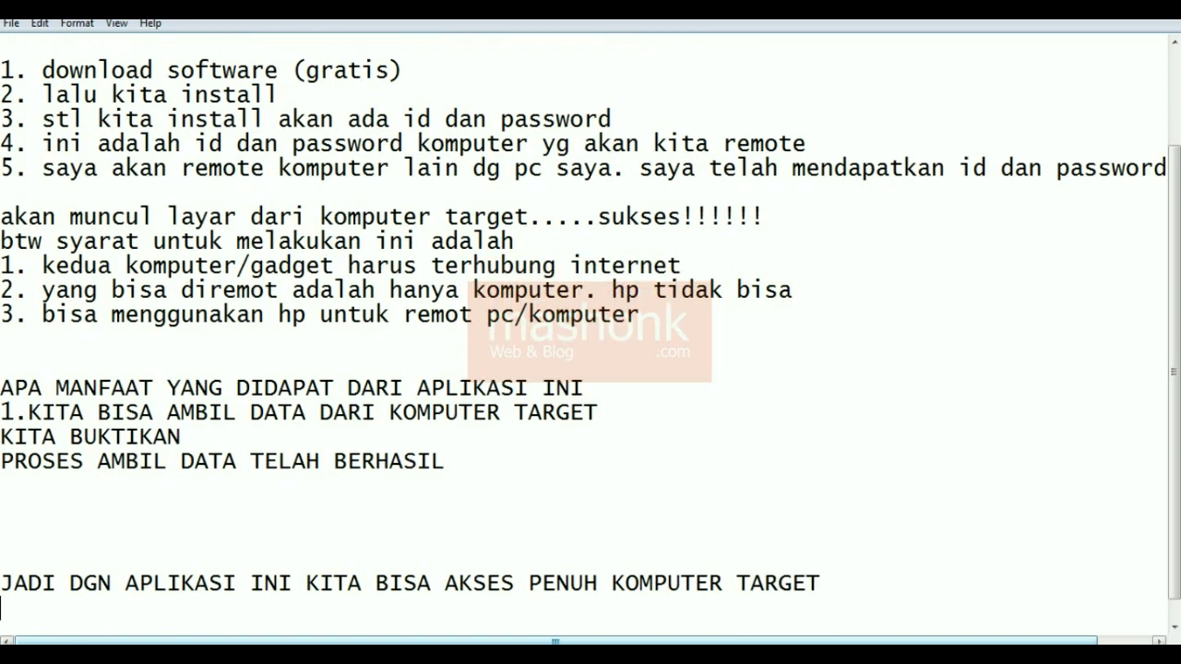
pyautogui.write('BISA APA')
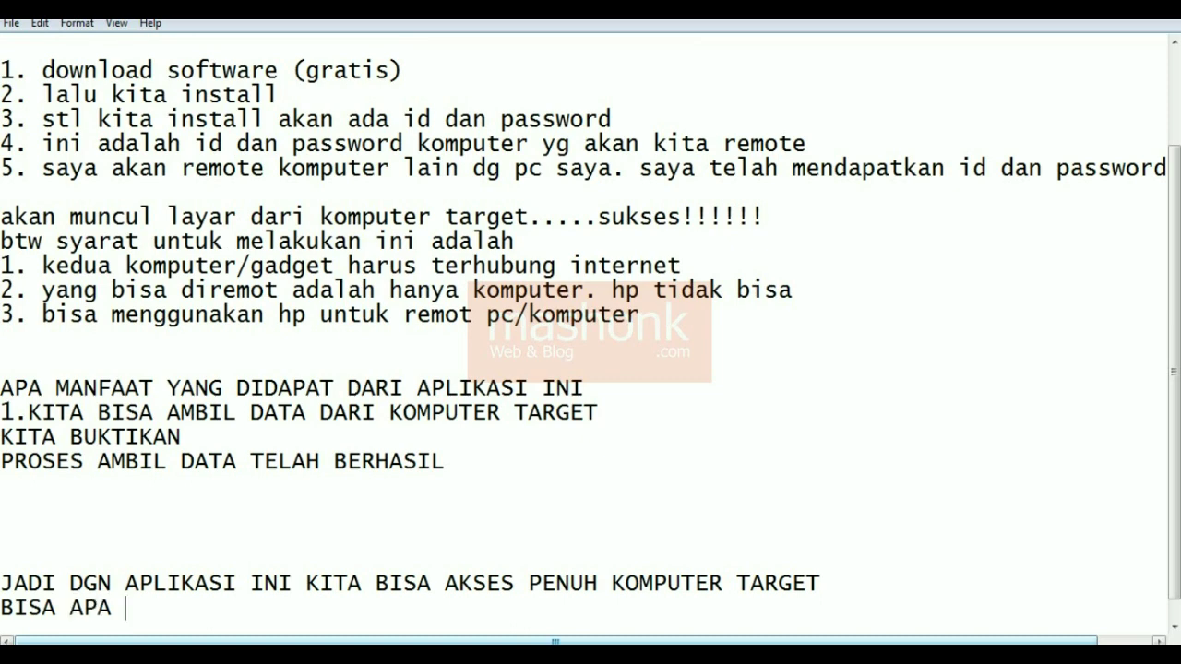
pyautogui.write(' SAJA LAINNY')
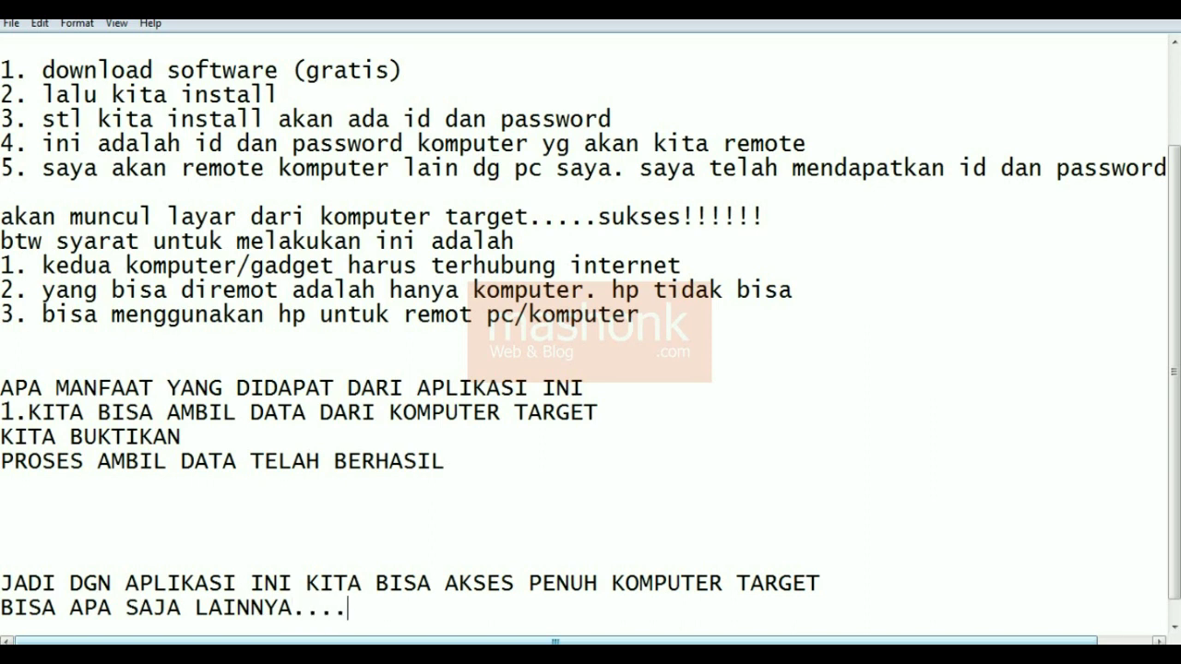
pyautogui.write('A......BISA AMBIL DATA DARI KOMPUTER TARGET....KITA BUKTIKAN')
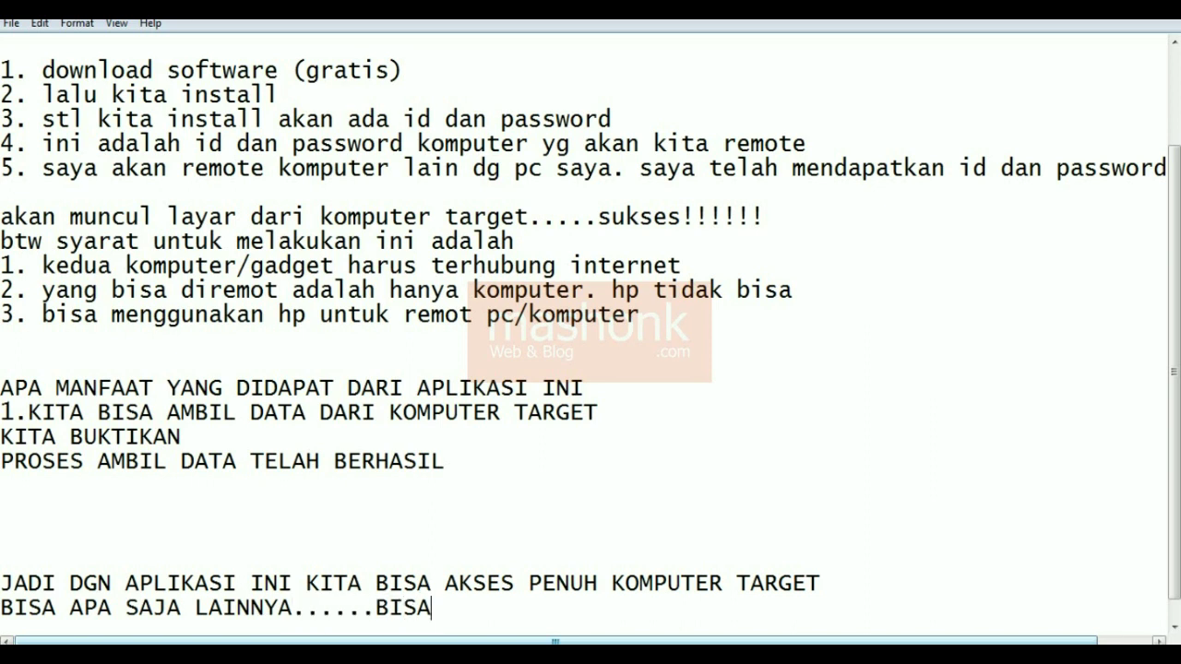
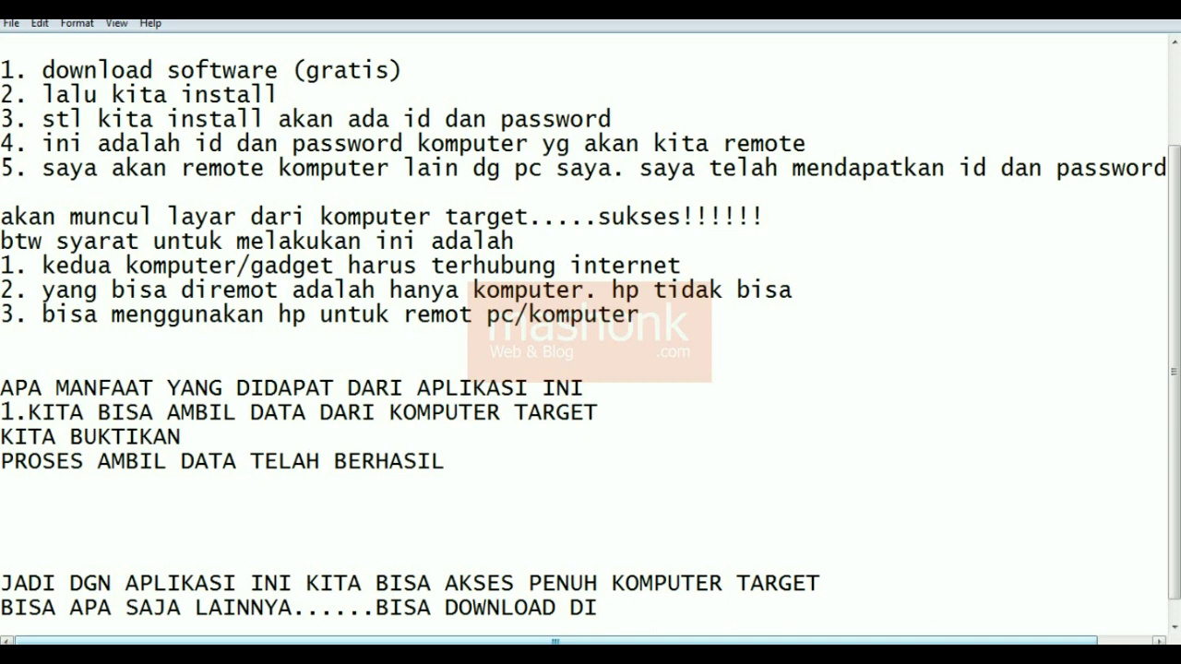
# Append ' DI KOMPUTER TARGET....KITA BUKTIKAN' to the last Notepad line.
pyautogui.write('DI KOMPUTER ')
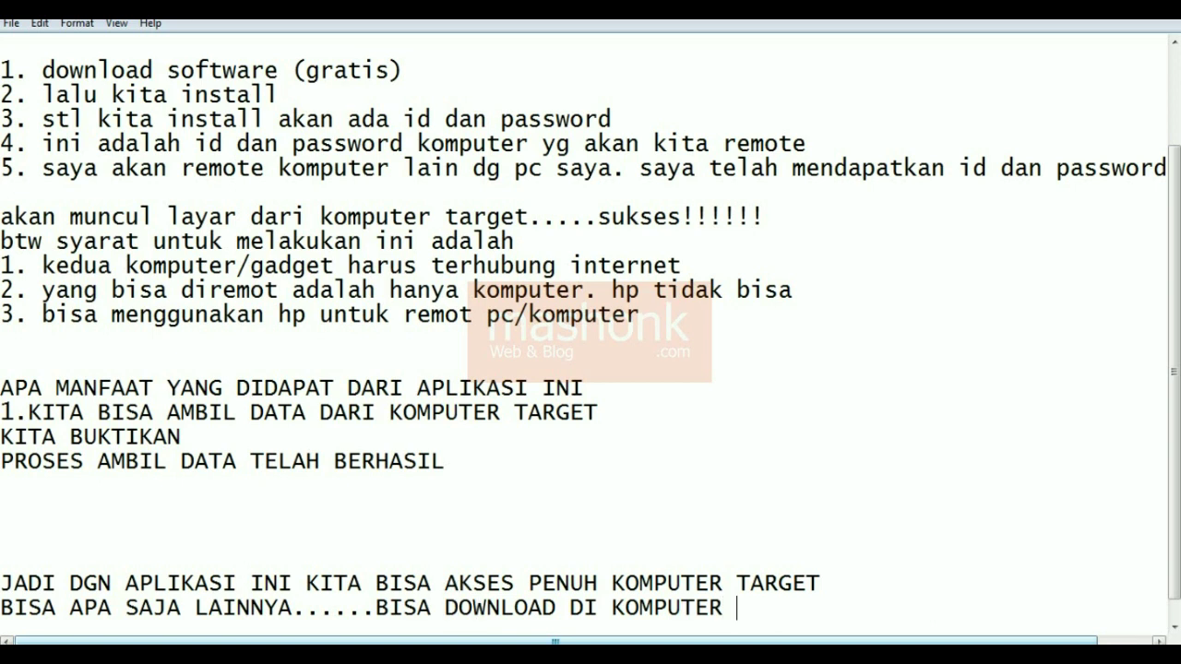
pyautogui.write('TARGET....K')
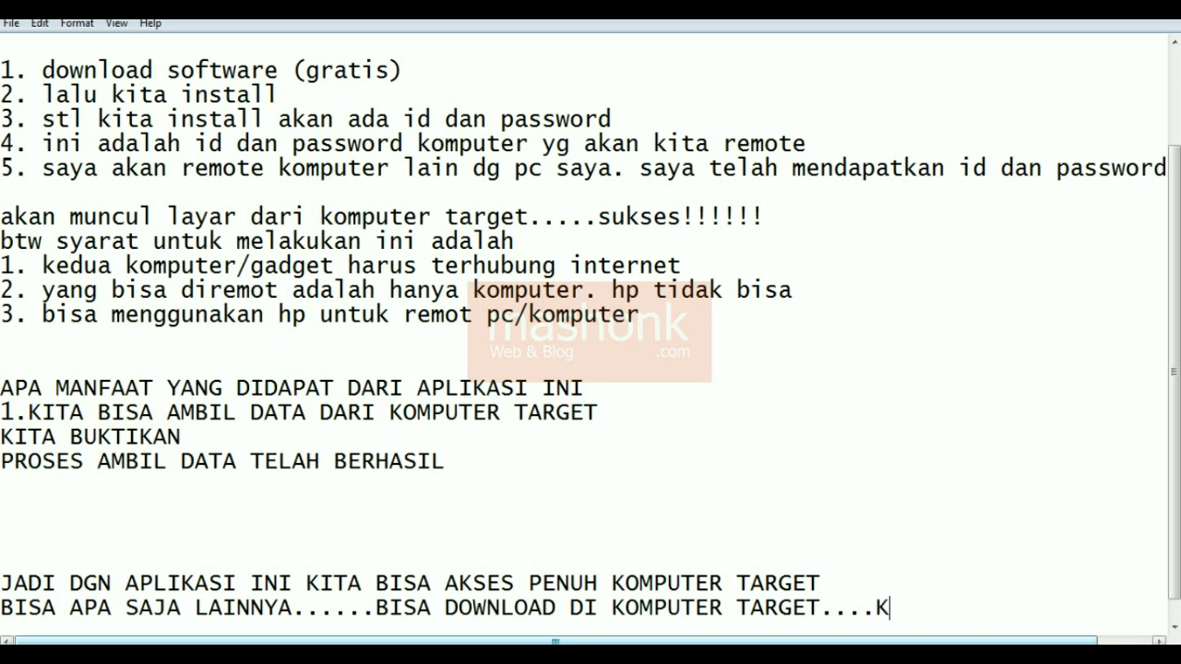
pyautogui.write('ITA B')
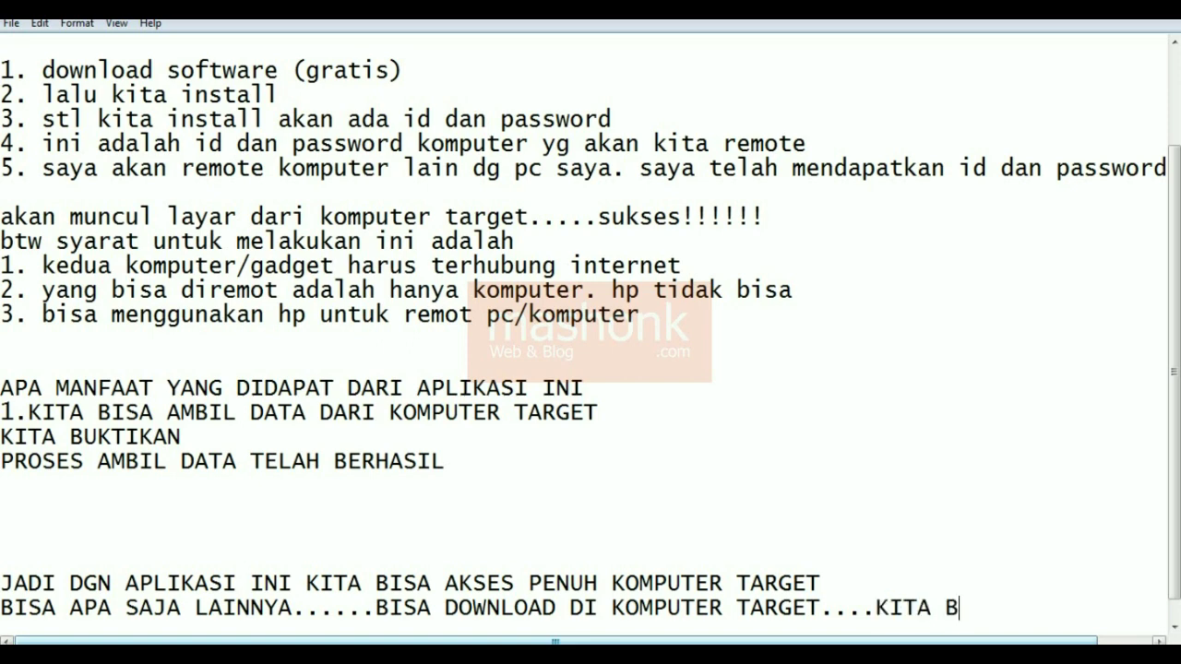
pyautogui.write('UKTIKAN')
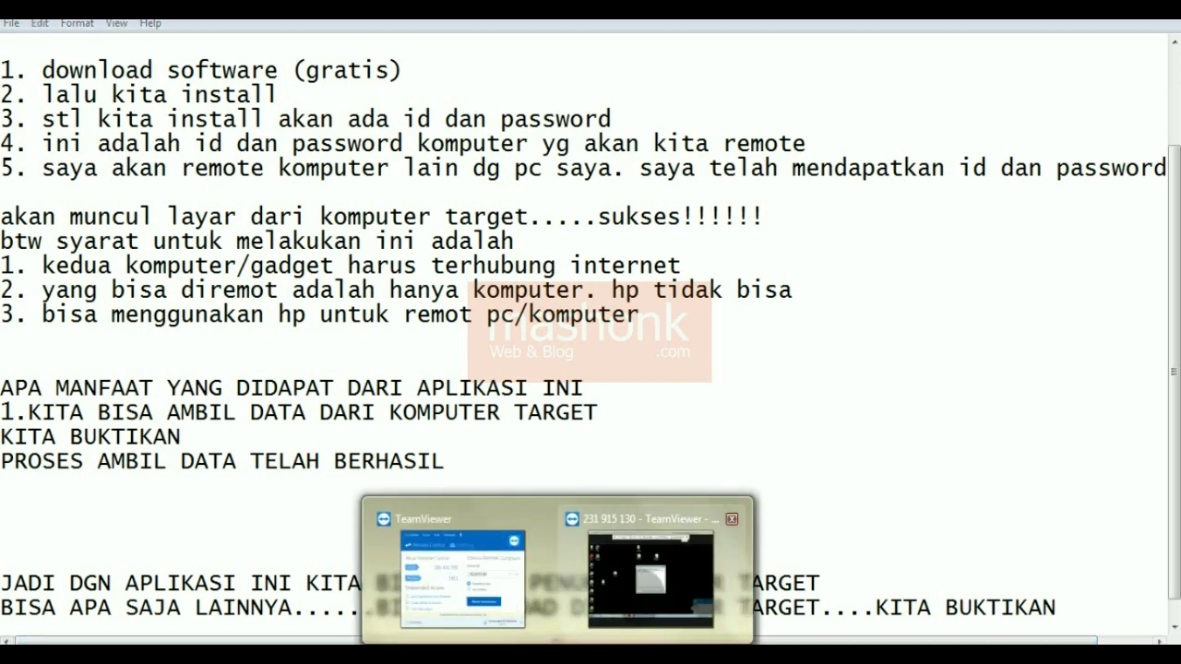
# Bring the TeamViewer remote-session window in front of Notepad, shift it right, and widen it.
pyautogui.click(660, 544)
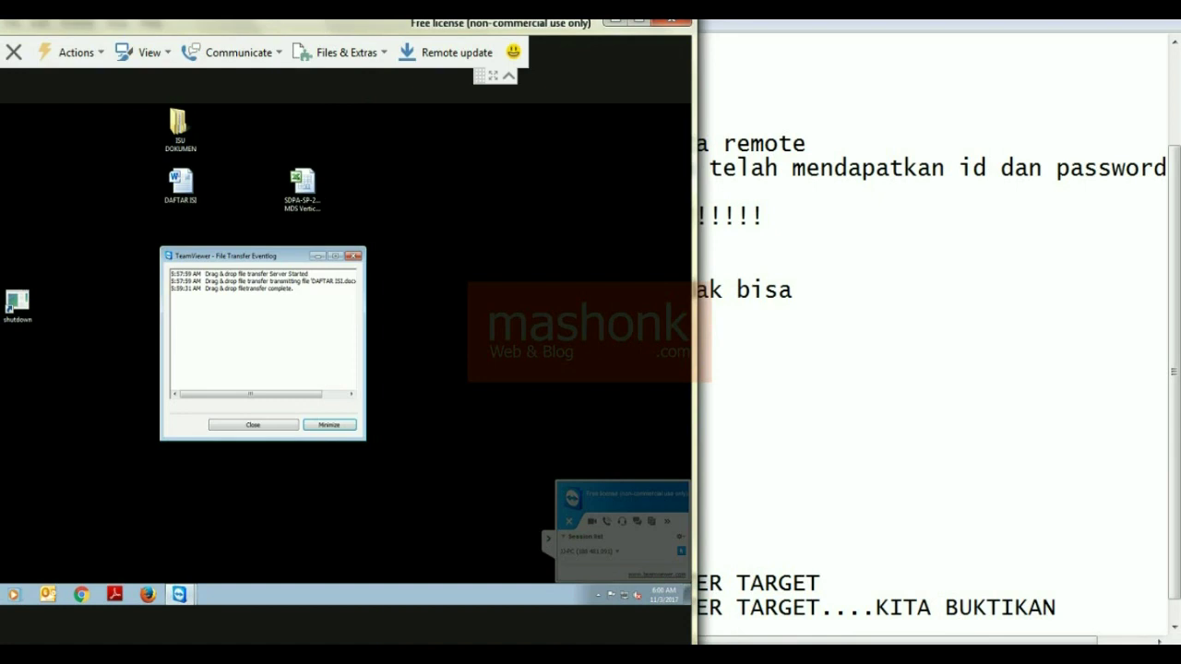
pyautogui.moveTo(309, 23); pyautogui.dragTo(390, 47)
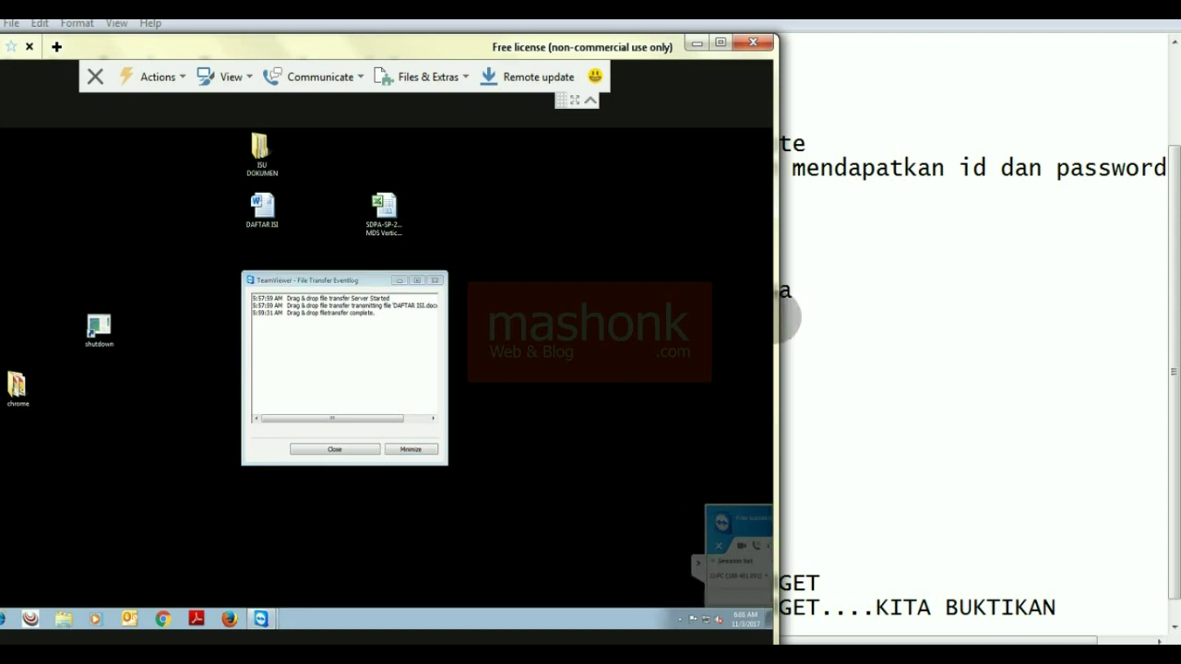
pyautogui.moveTo(779, 316); pyautogui.dragTo(865, 309)
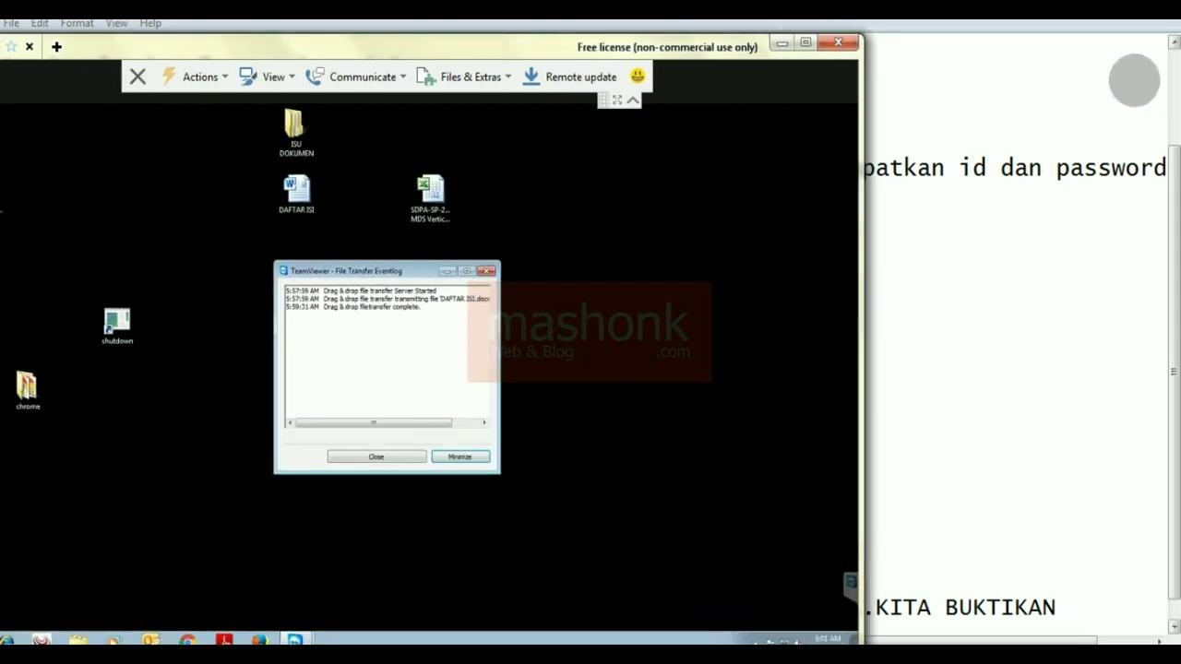
pyautogui.moveTo(1164, 152)
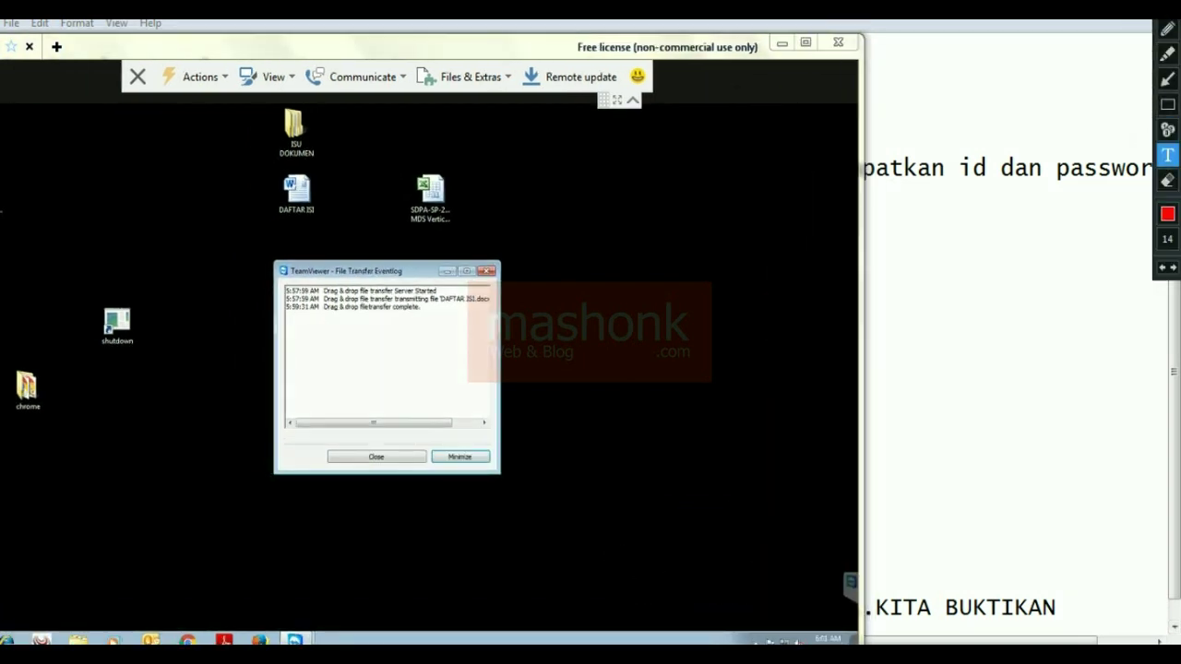
pyautogui.click(1167, 153)
pyautogui.click(560, 201)
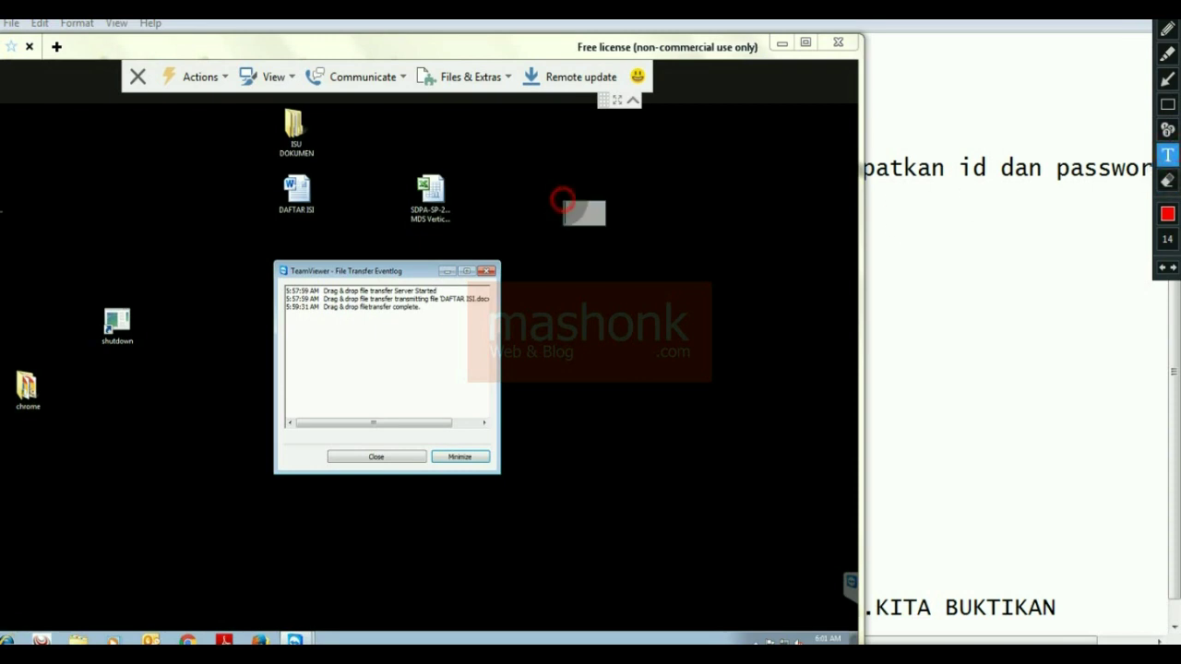
pyautogui.write('K')
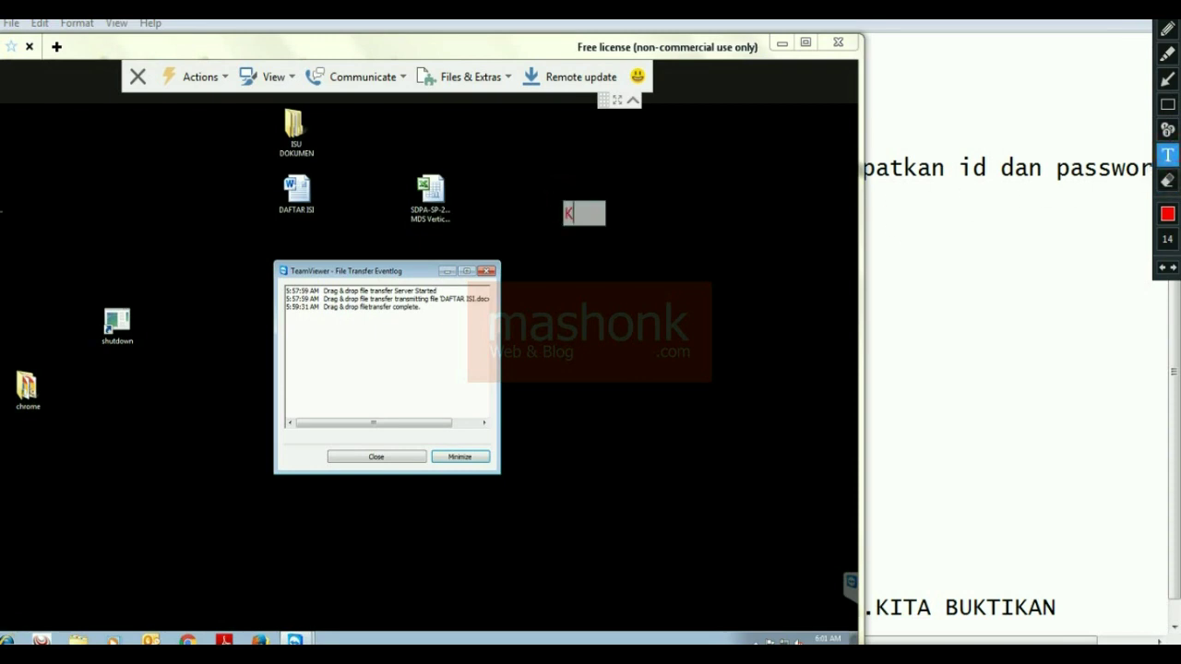
pyautogui.write('OMPUTER 1 ')
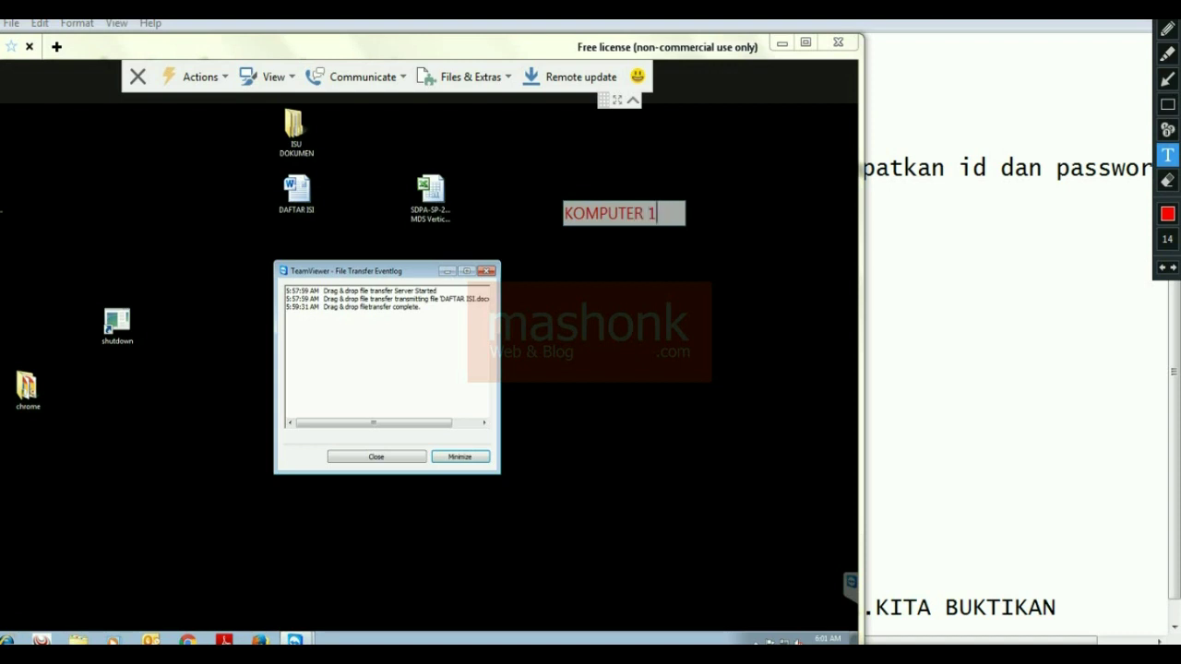
pyautogui.write('YG KI')
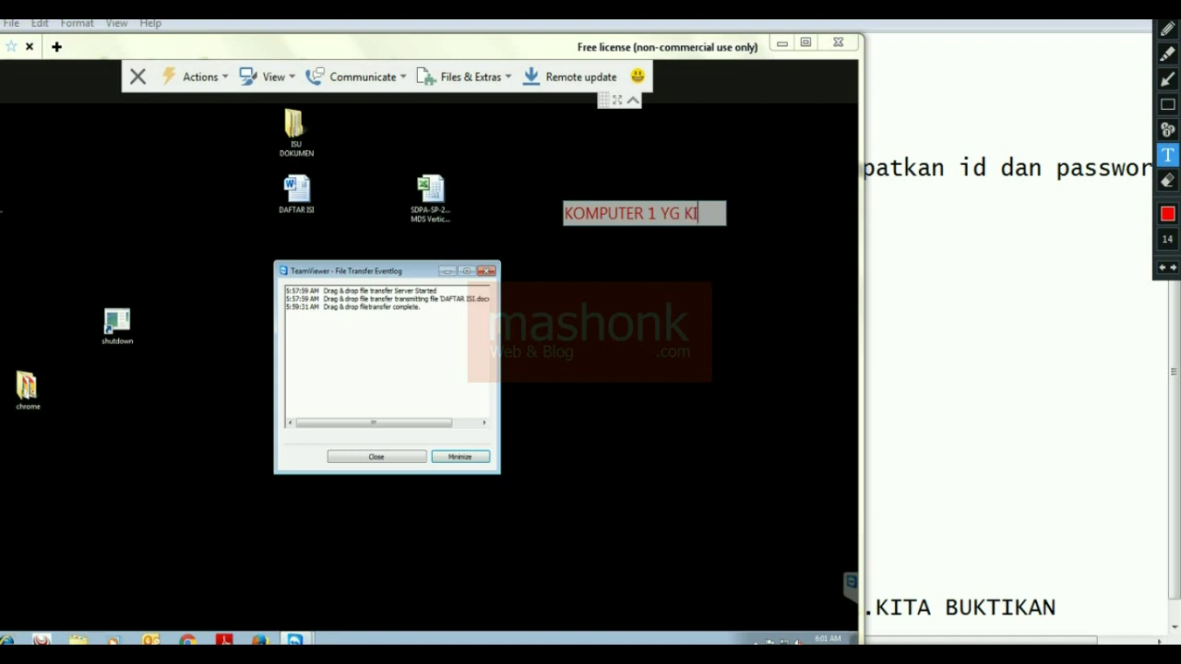
pyautogui.write('TA REM')
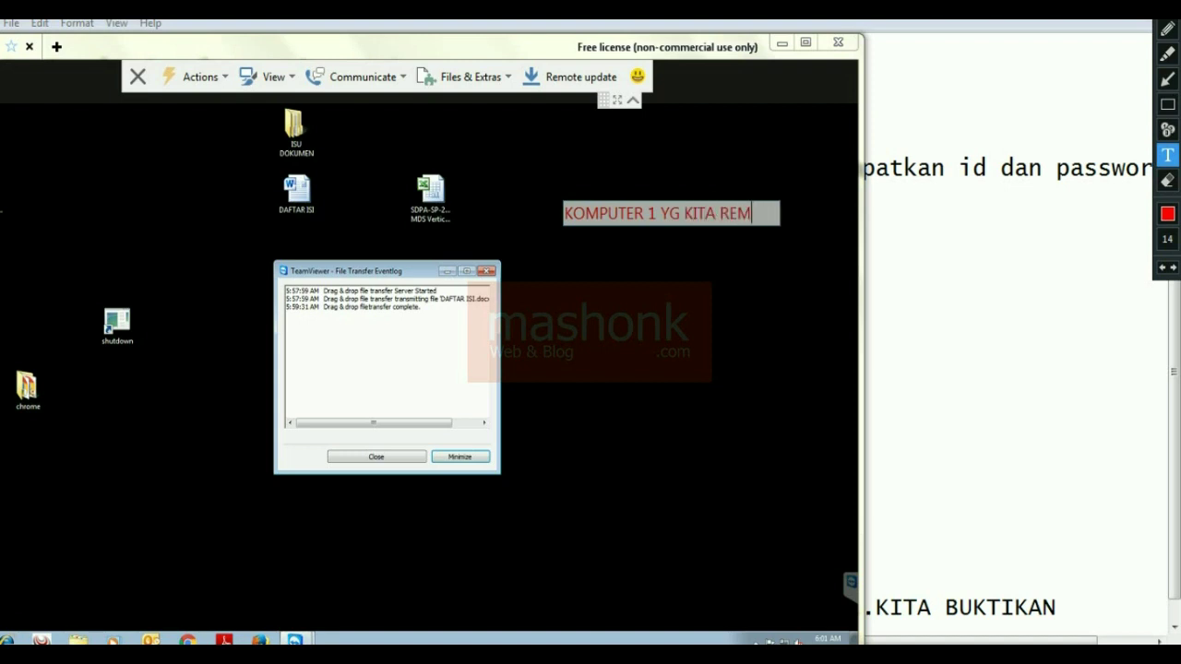
pyautogui.write('OTE')
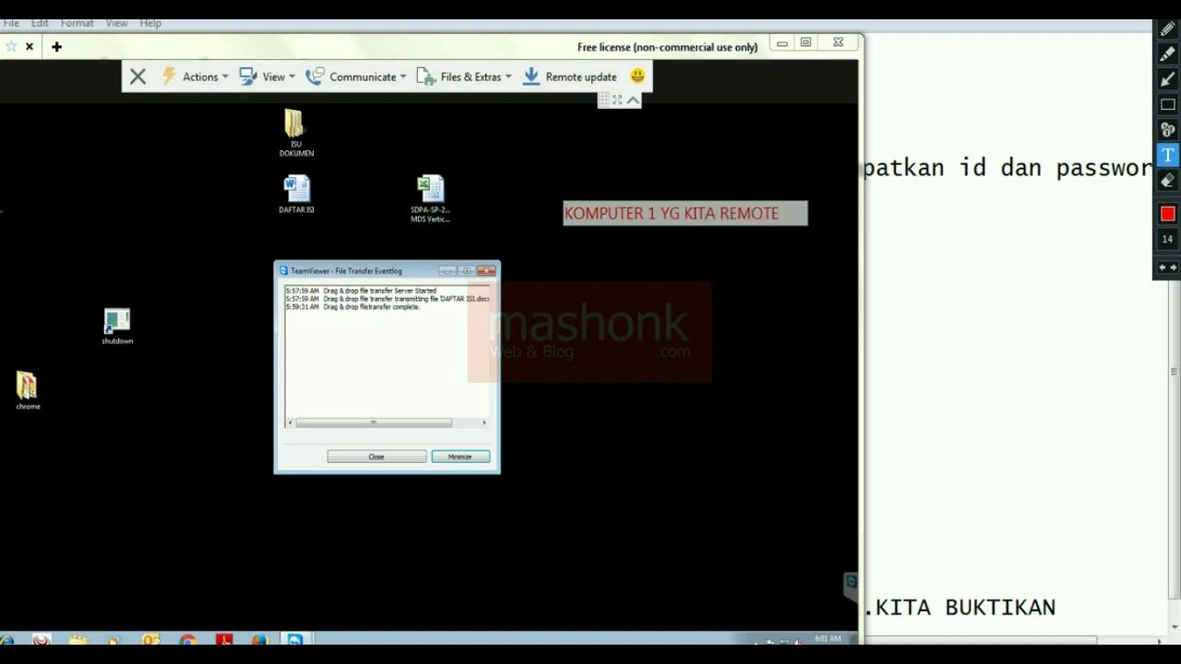
pyautogui.click(564, 304)
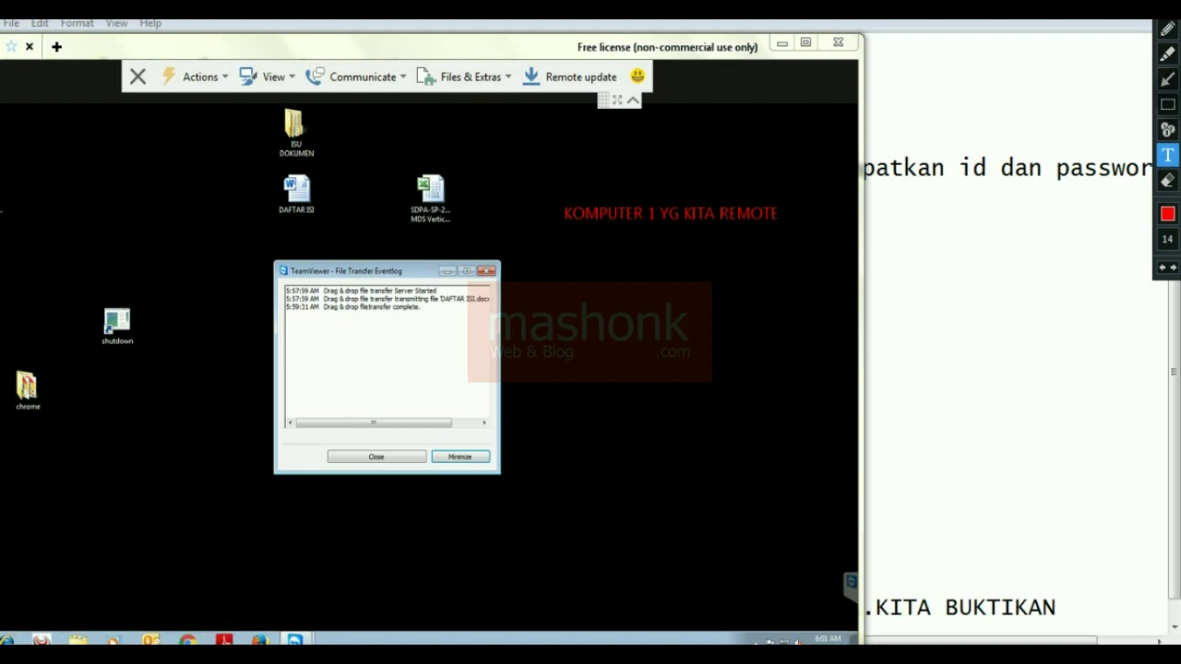
pyautogui.press('Escape')
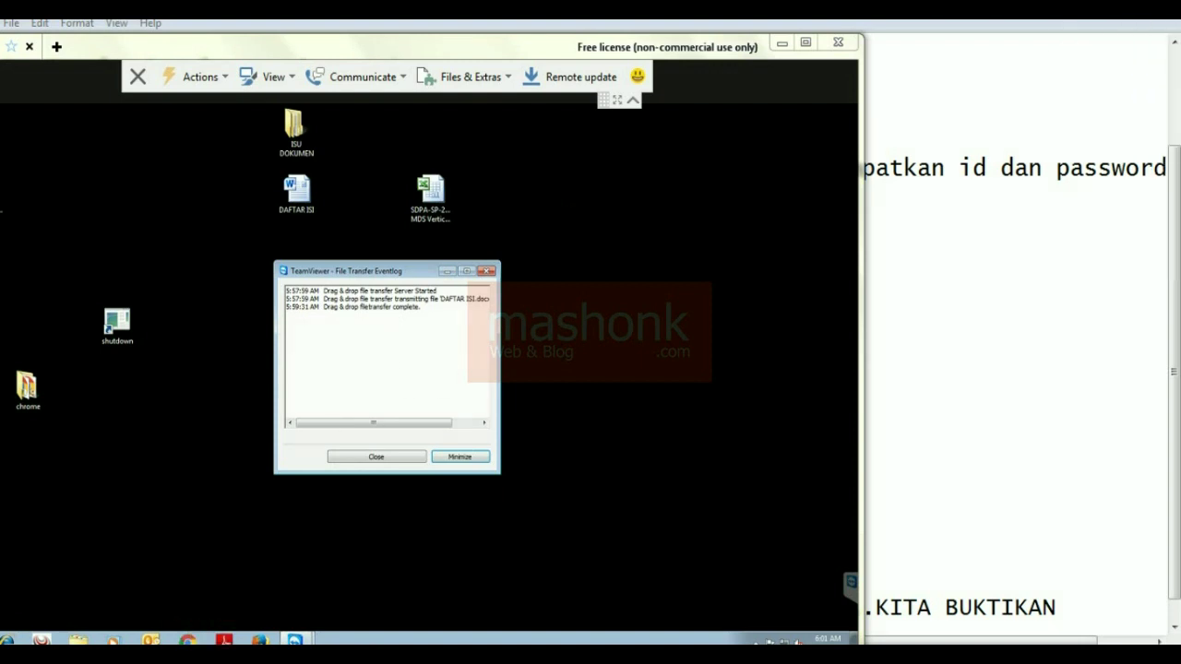
# In Chrome on the remote PC, search Google for 'TEAM VIEW' and open the Download TeamViewer Now result.
pyautogui.click(188, 637)
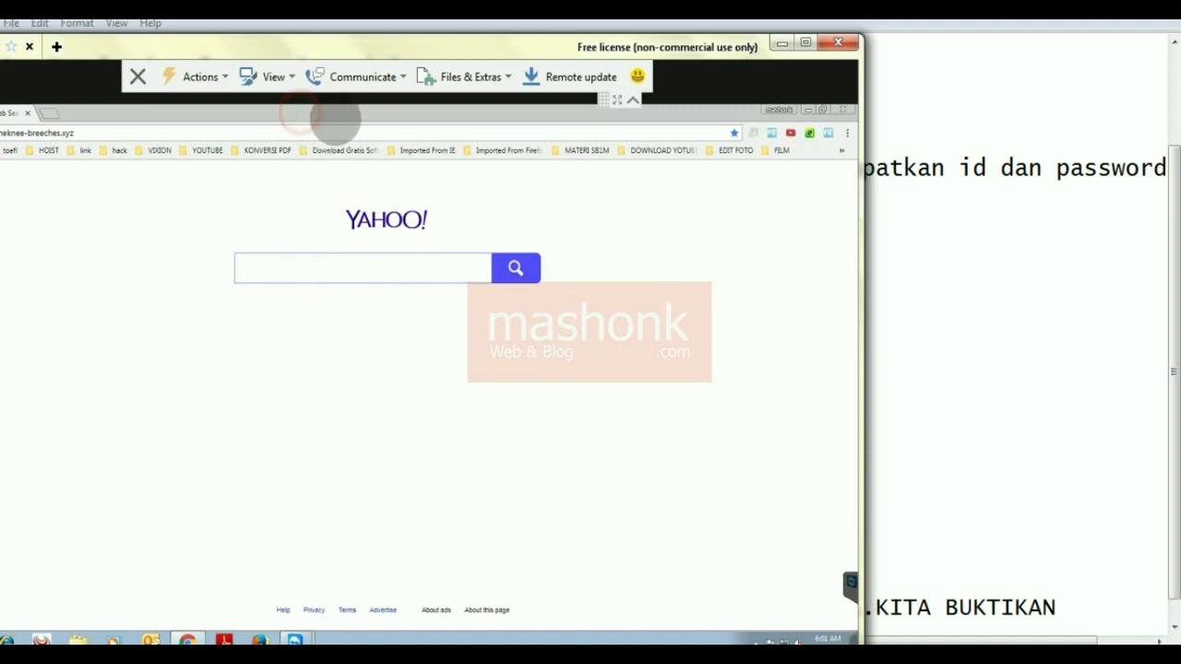
pyautogui.doubleClick(242, 116)
pyautogui.click(101, 141)
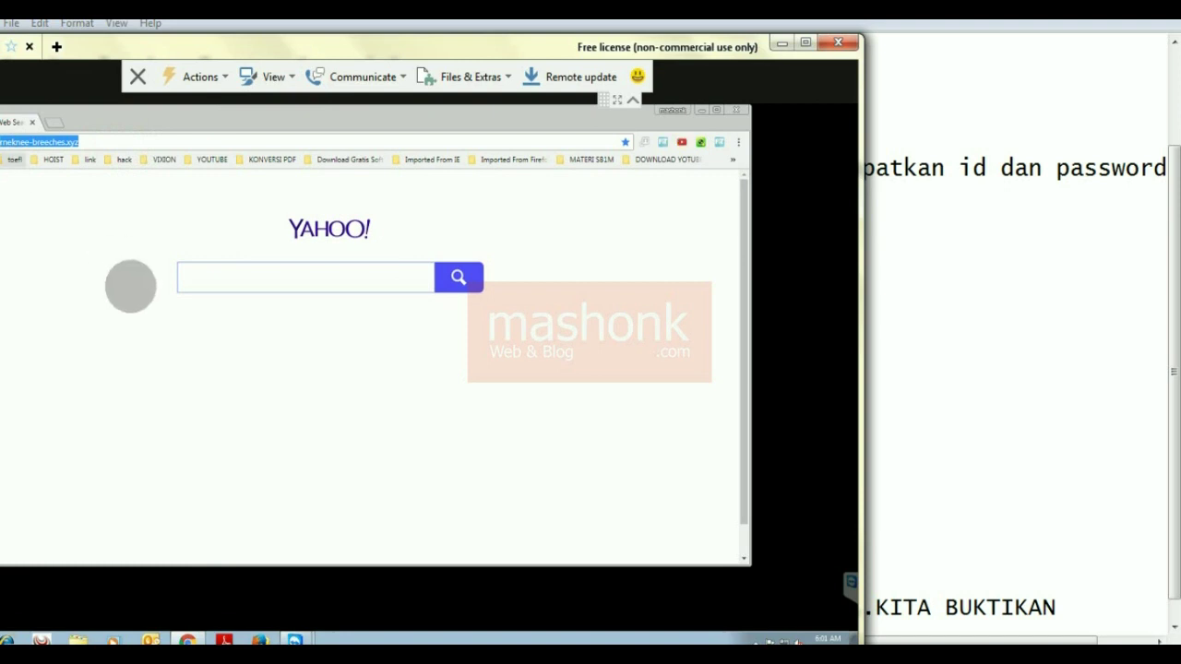
pyautogui.write('TEAM')
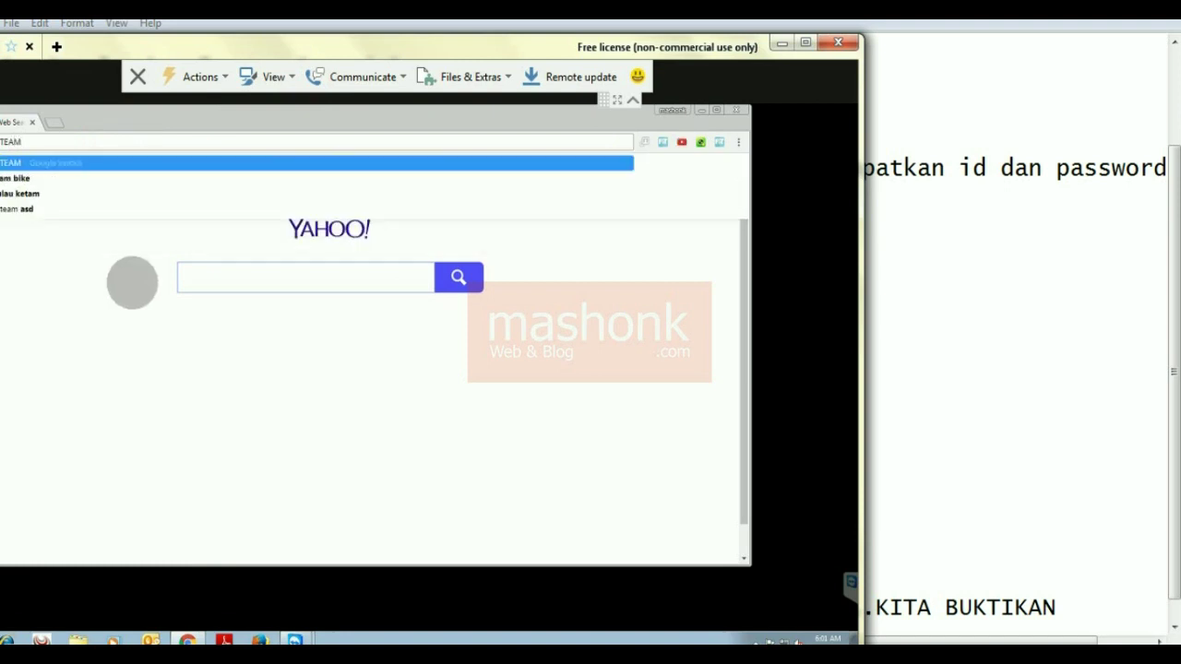
pyautogui.write(' VIEW')
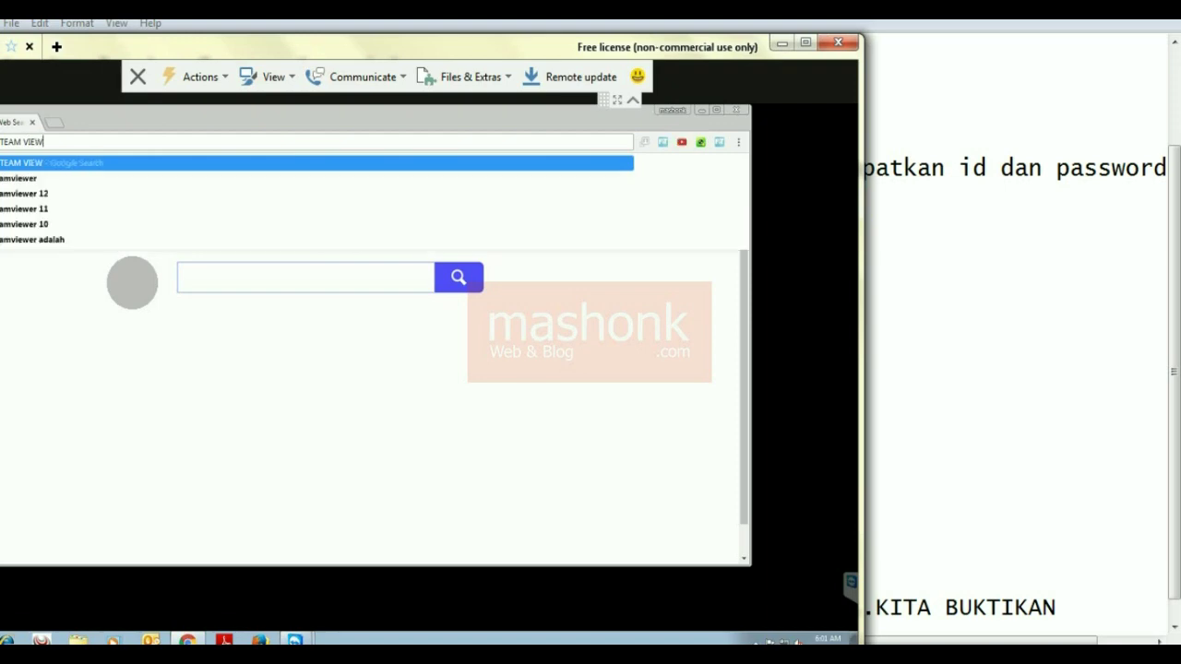
pyautogui.press('Return')
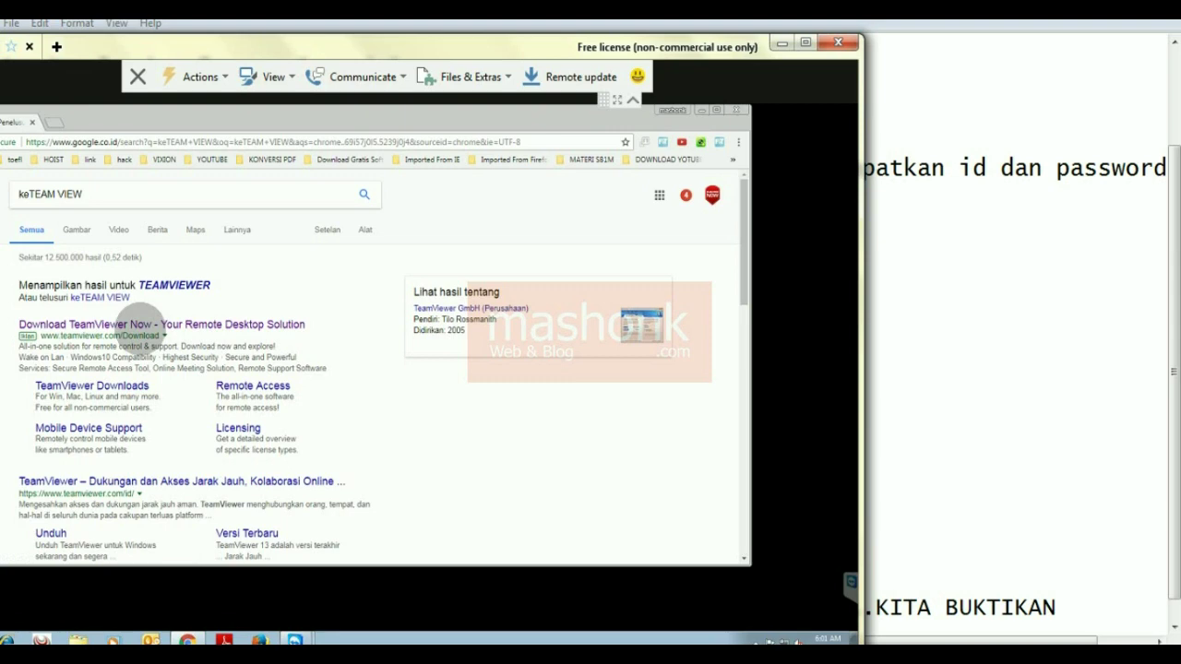
pyautogui.click(140, 323)
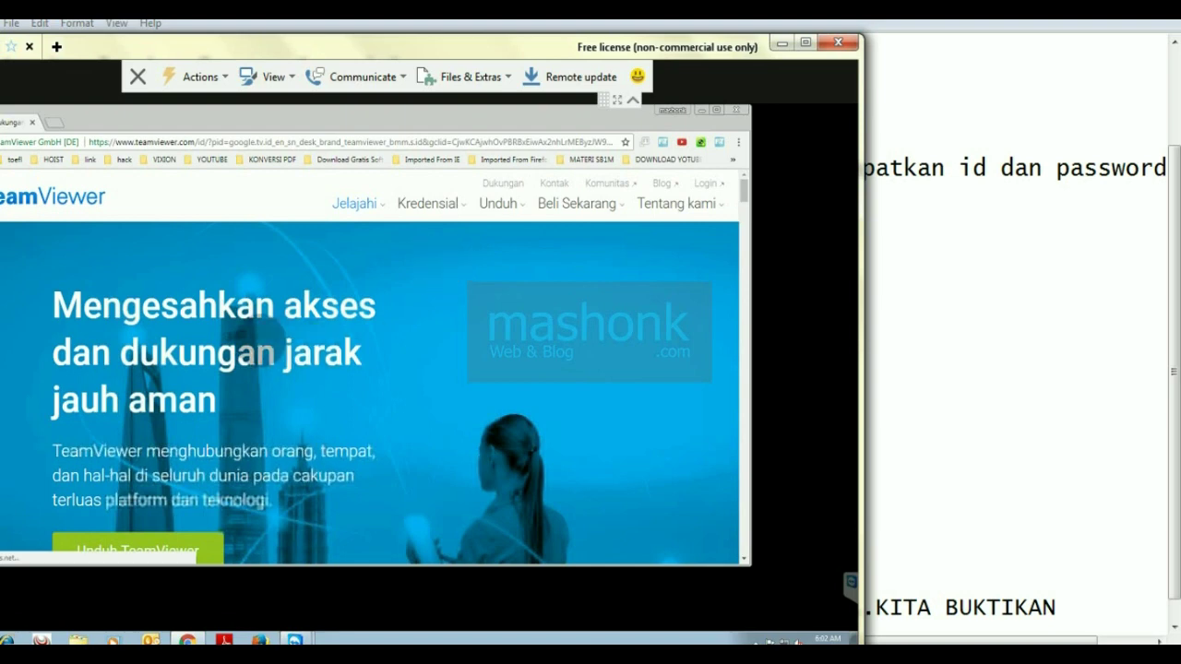
# Scroll down through the teamviewer.com homepage and partway back up to look over its content.
pyautogui.scroll(-3, 196, 539)
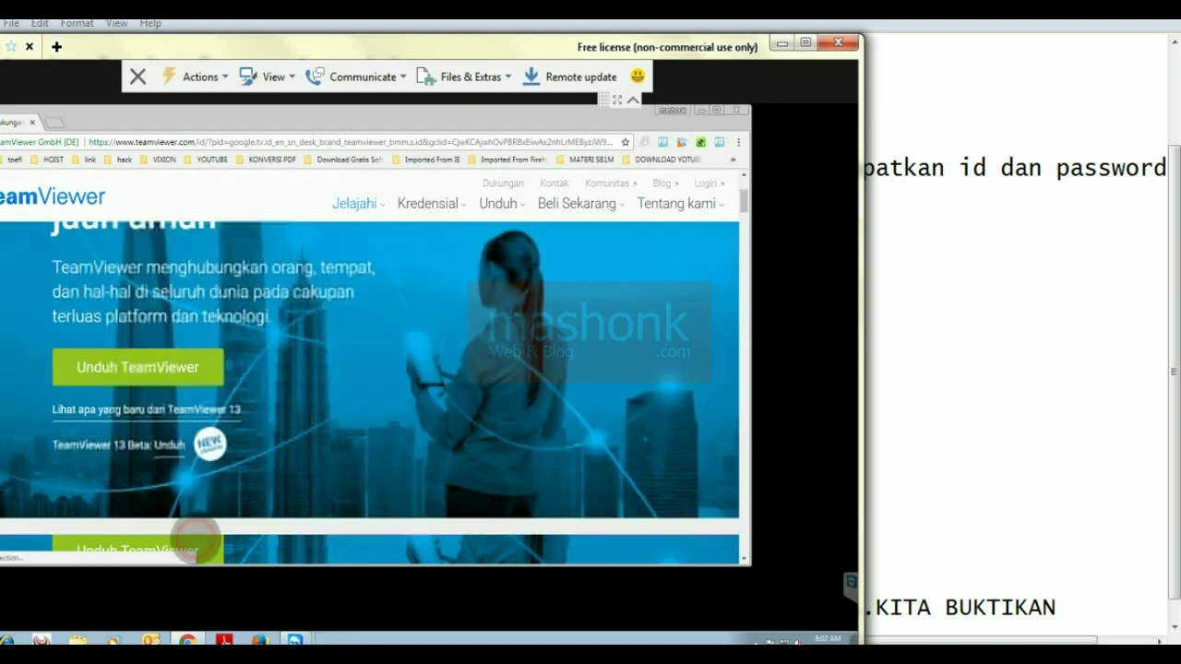
pyautogui.scroll(-3, 137, 369)
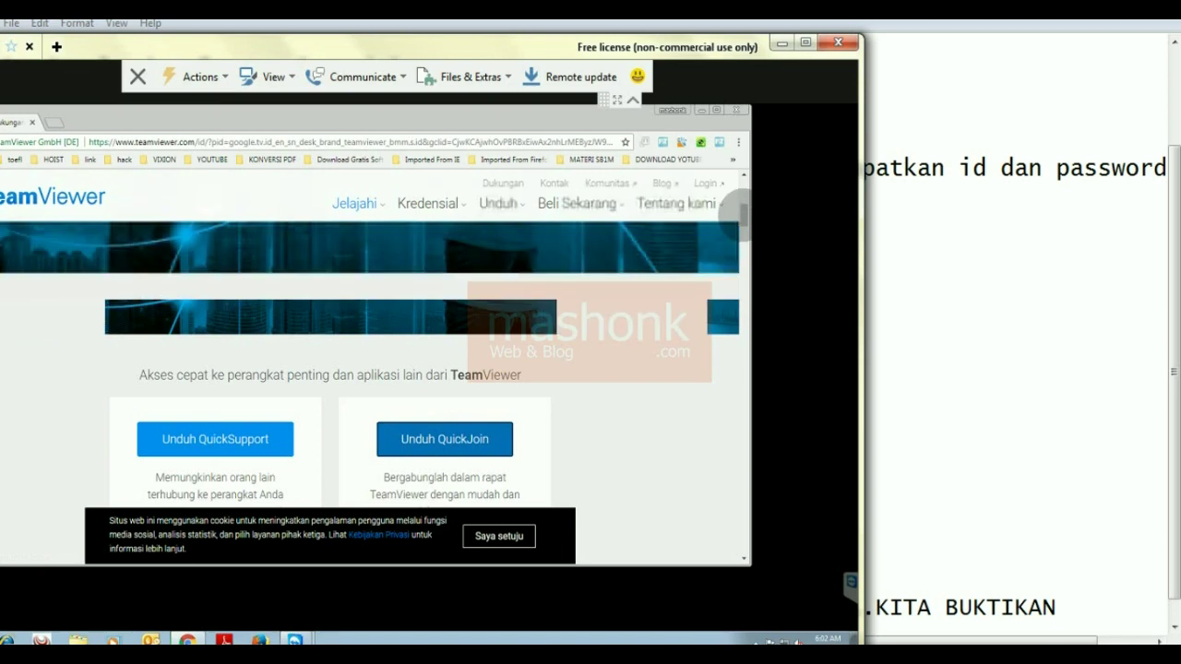
pyautogui.scroll(-1, 743, 212)
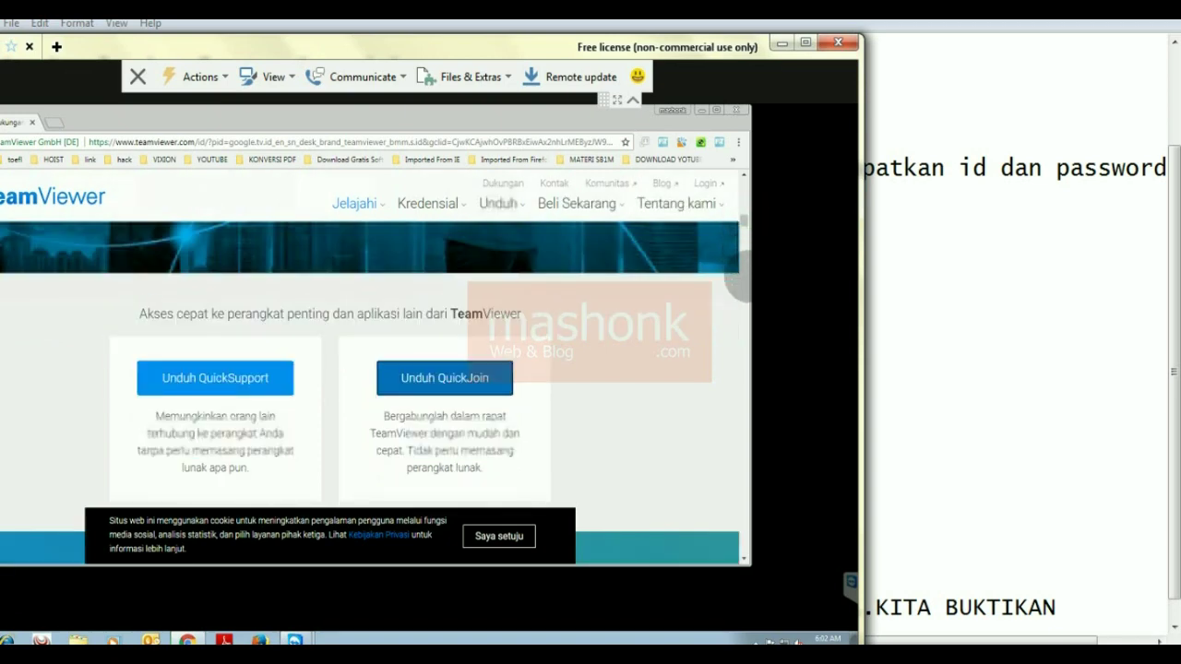
pyautogui.scroll(-5, 743, 313)
pyautogui.scroll(-3, 738, 327)
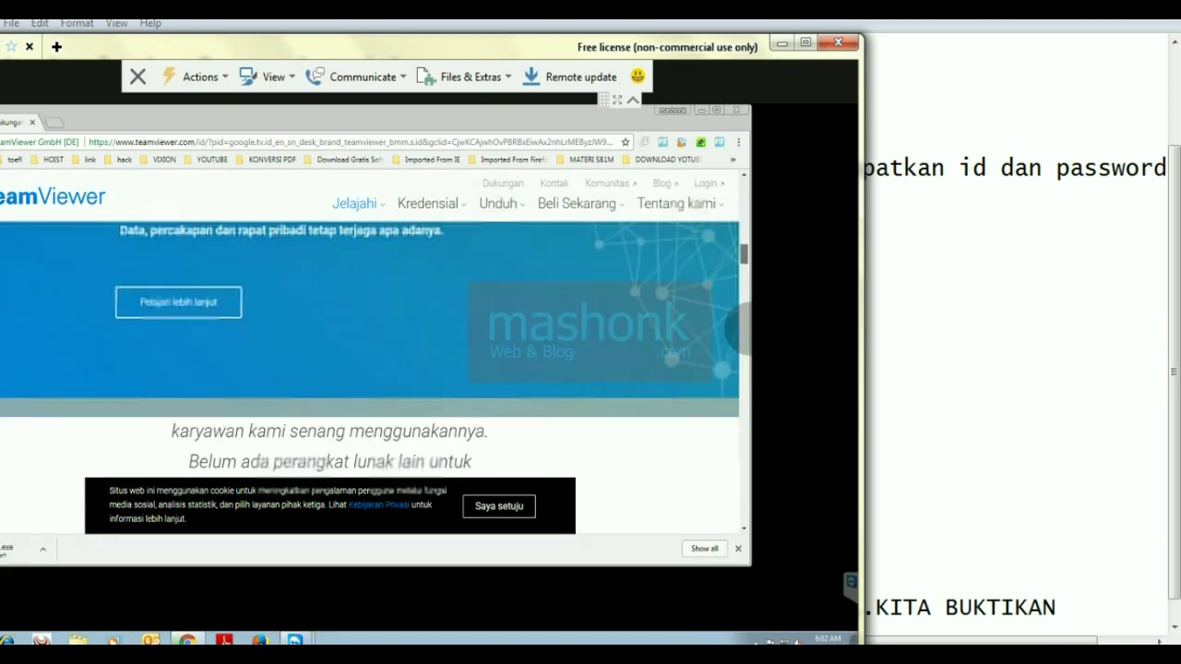
pyautogui.scroll(-3, 738, 291)
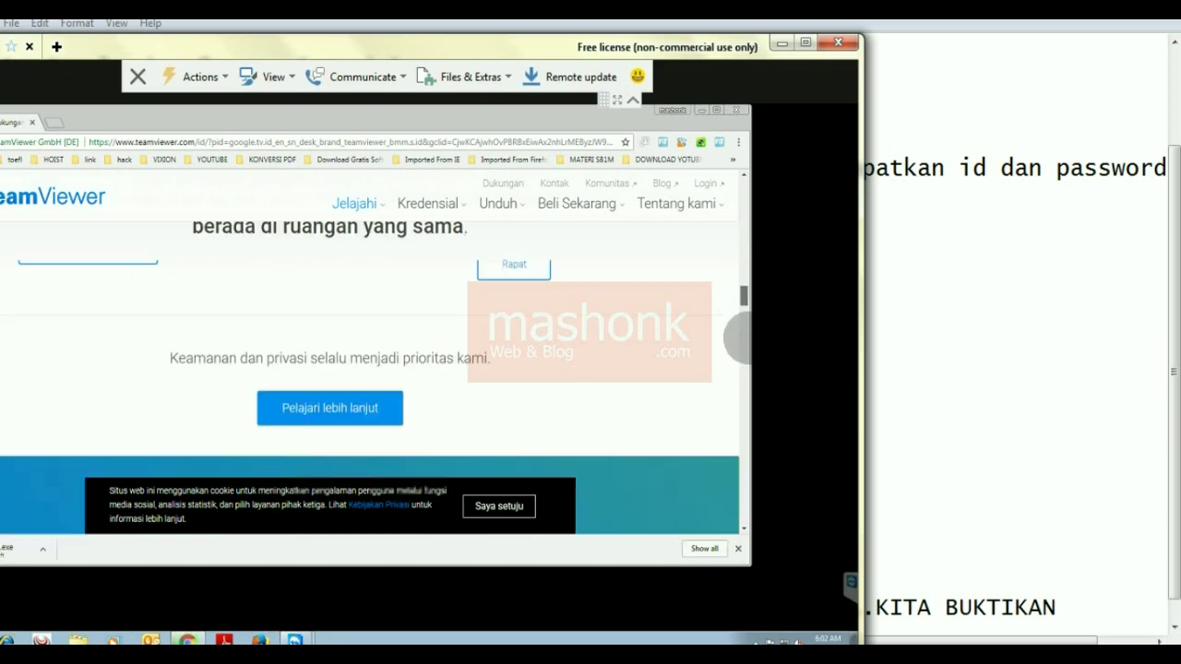
pyautogui.scroll(-5, 453, 303)
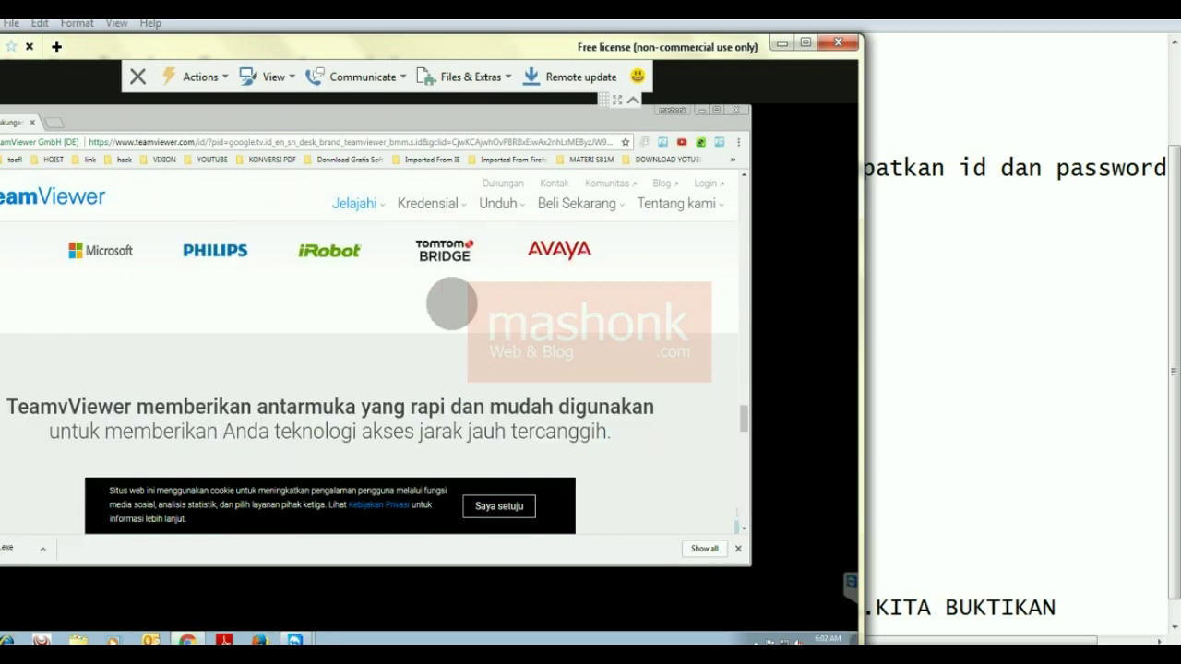
pyautogui.scroll(5, 731, 328)
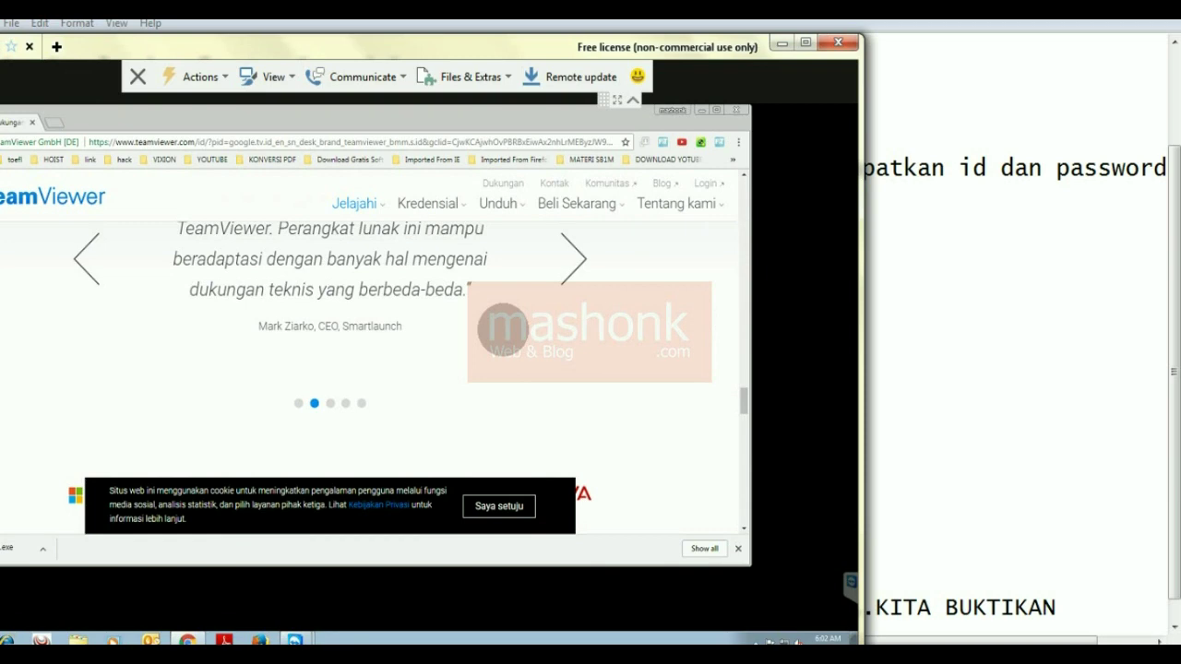
pyautogui.scroll(5, 369, 369)
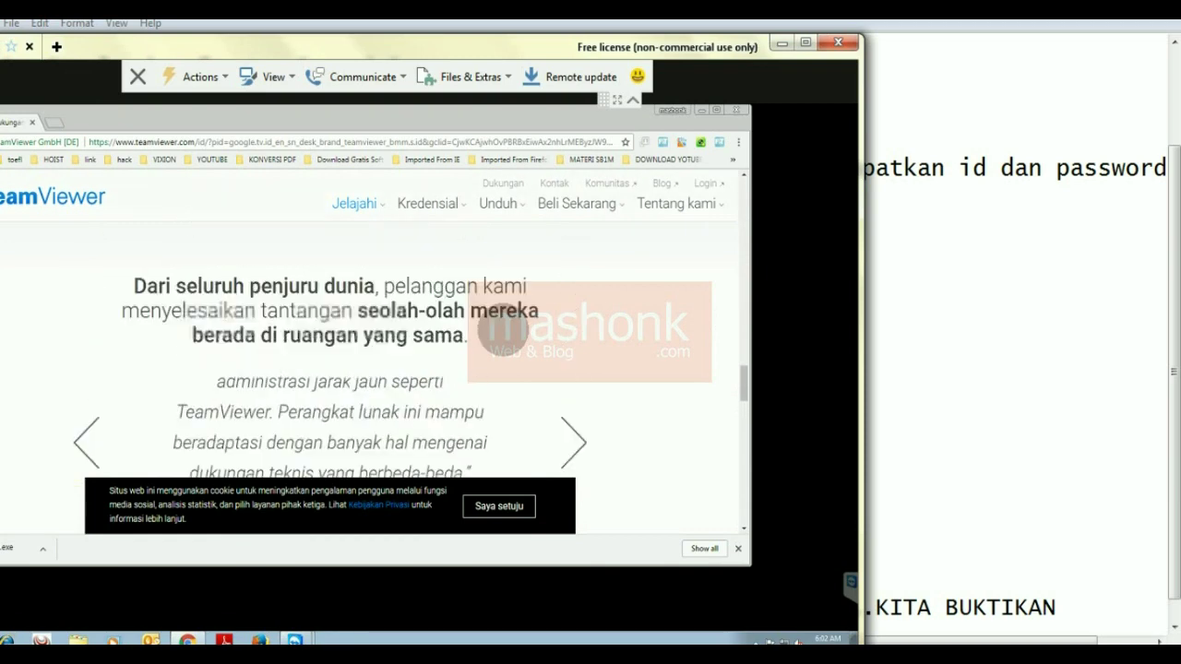
pyautogui.scroll(5, 368, 369)
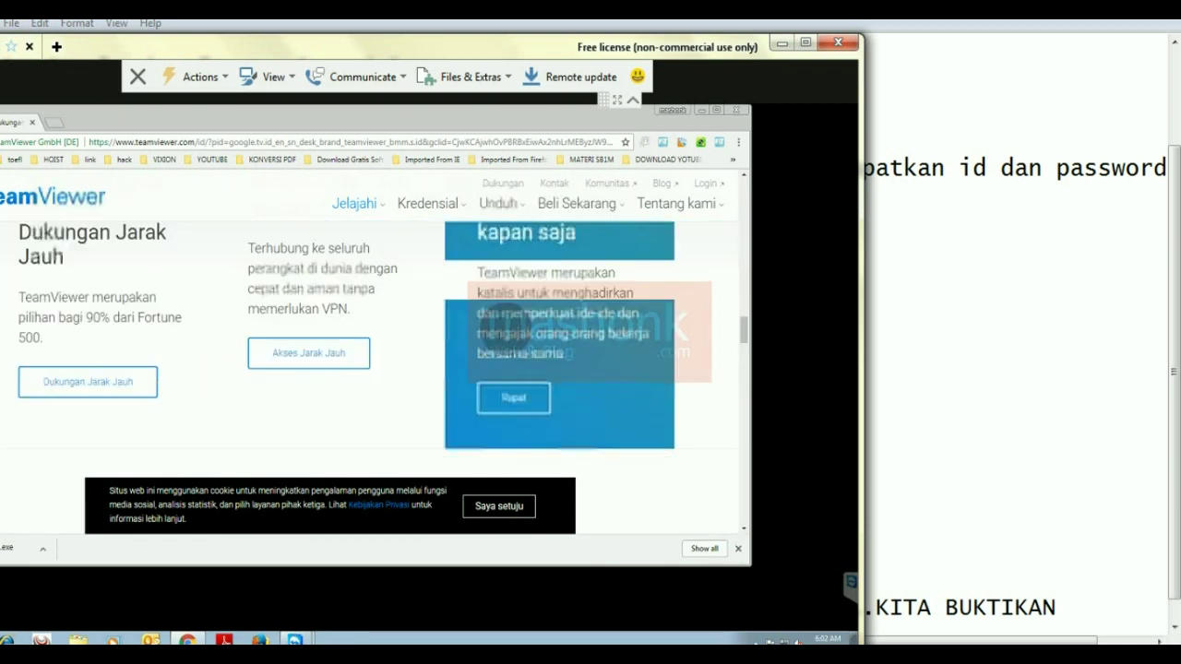
pyautogui.scroll(-10, 503, 506)
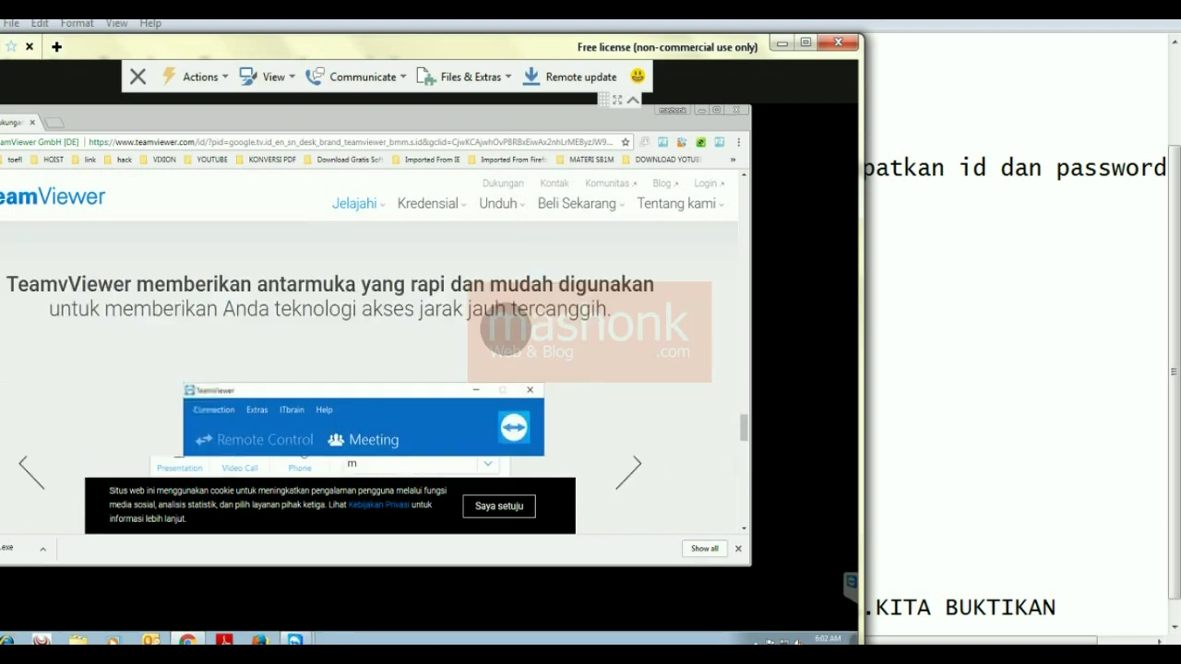
# Accept the cookie banner with 'Saya setuju' and return to the top of the homepage.
pyautogui.click(499, 505)
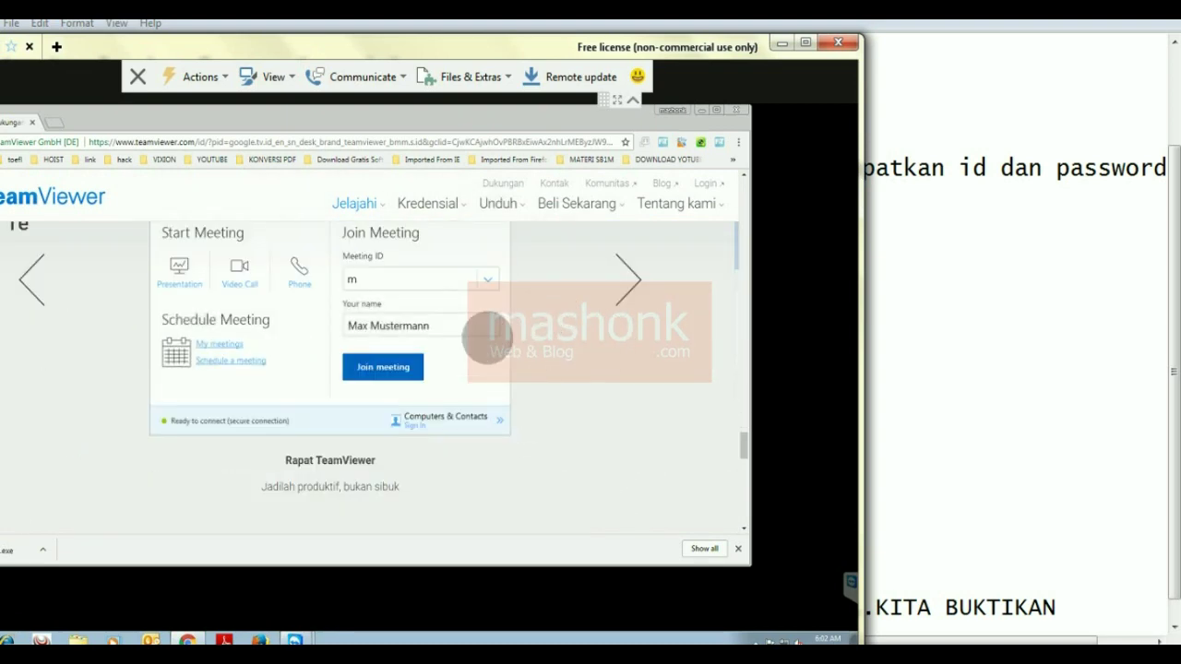
pyautogui.scroll(10, 487, 338)
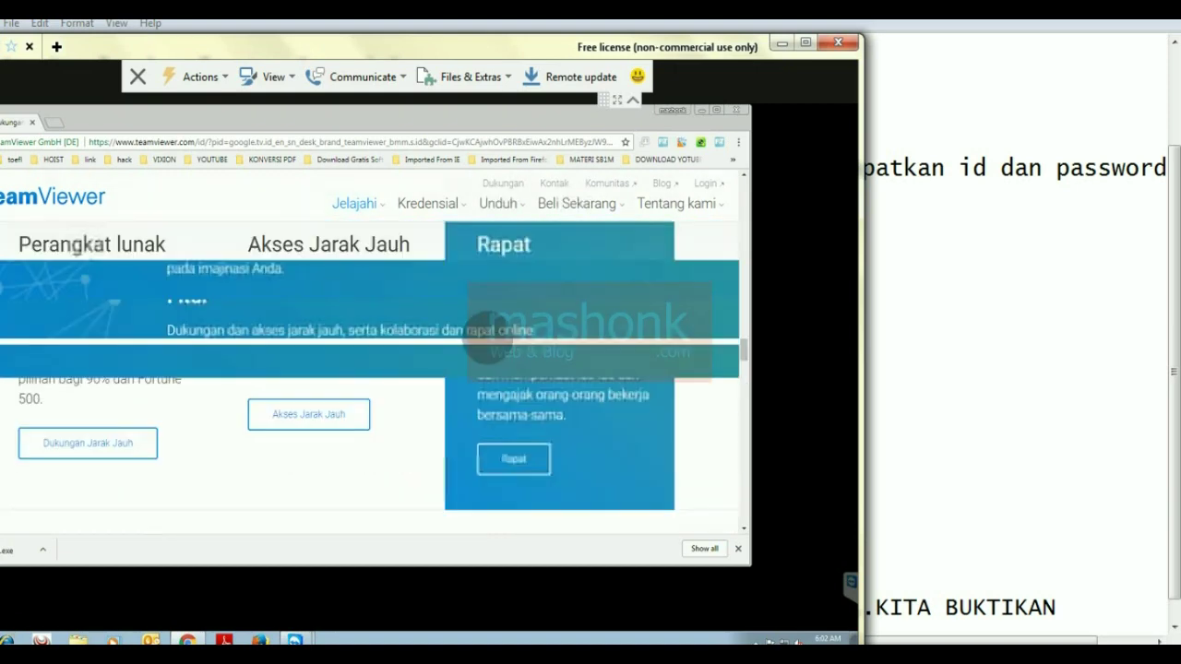
pyautogui.scroll(5, 487, 338)
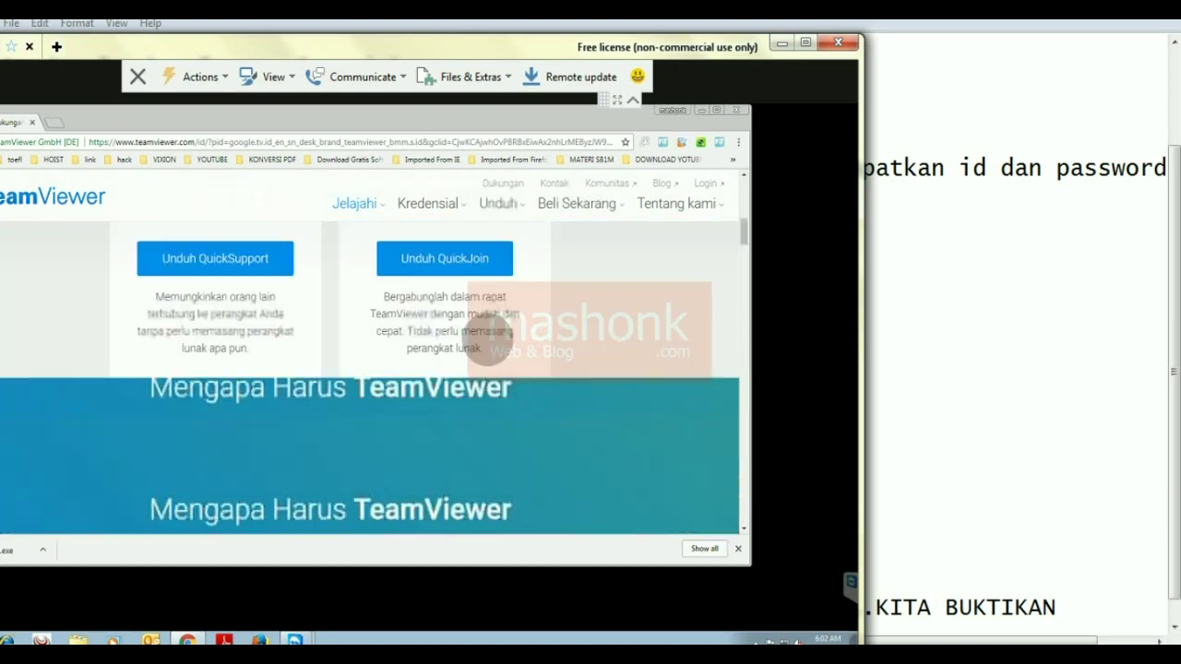
pyautogui.scroll(5, 489, 346)
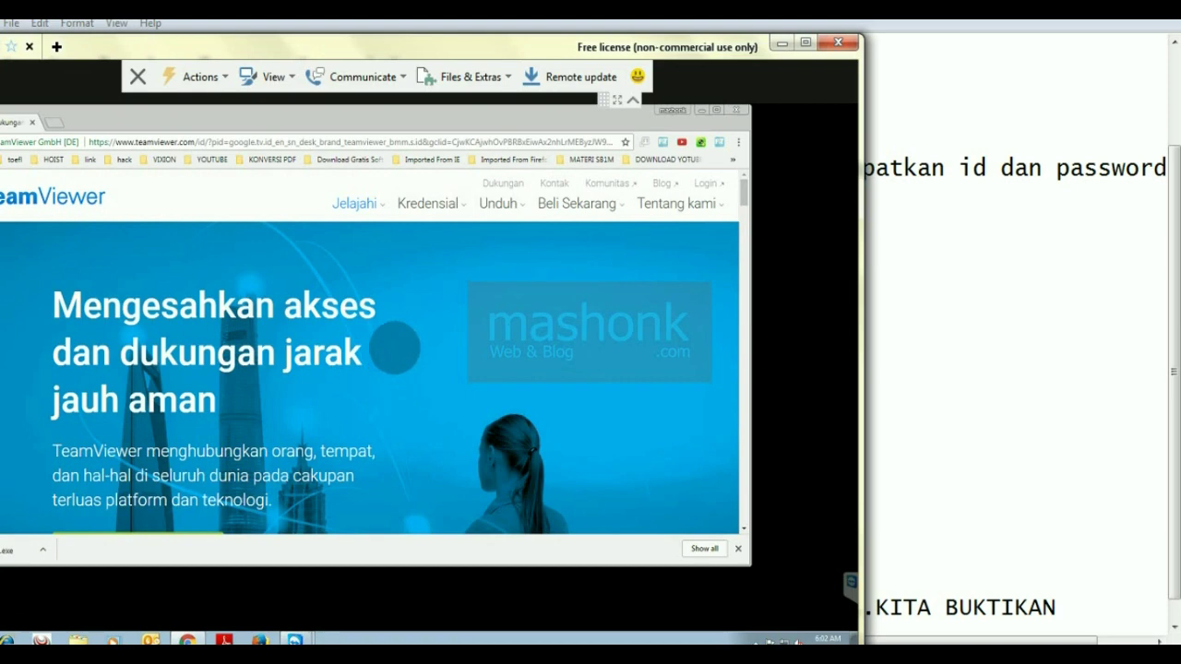
pyautogui.scroll(-2, 489, 346)
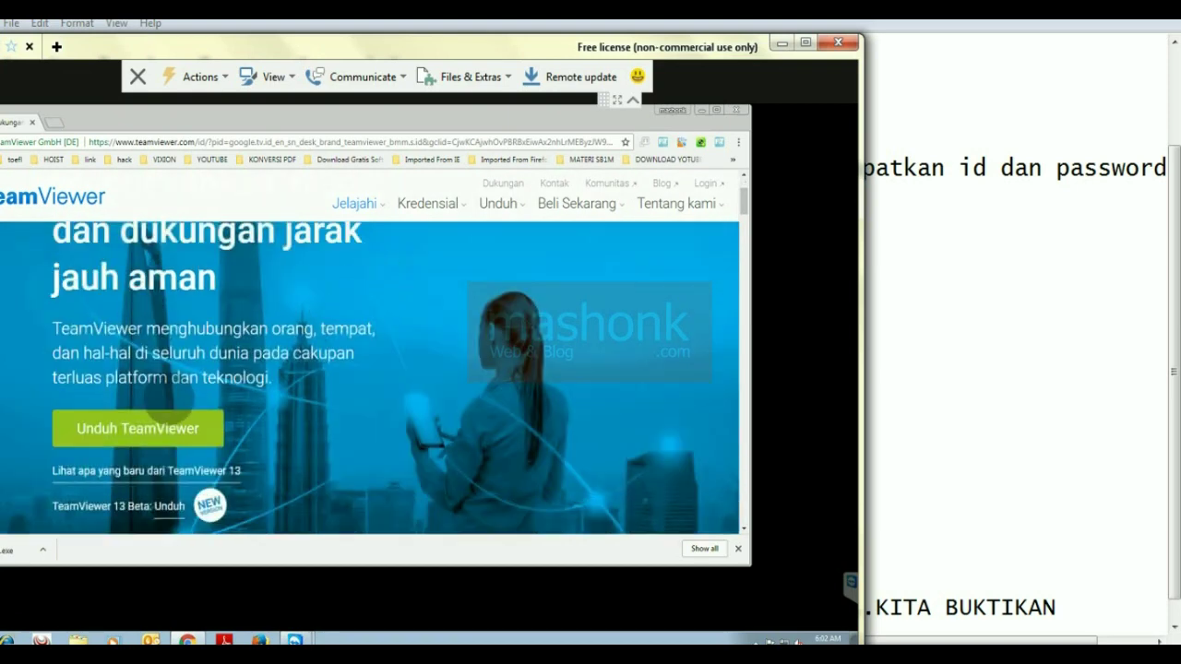